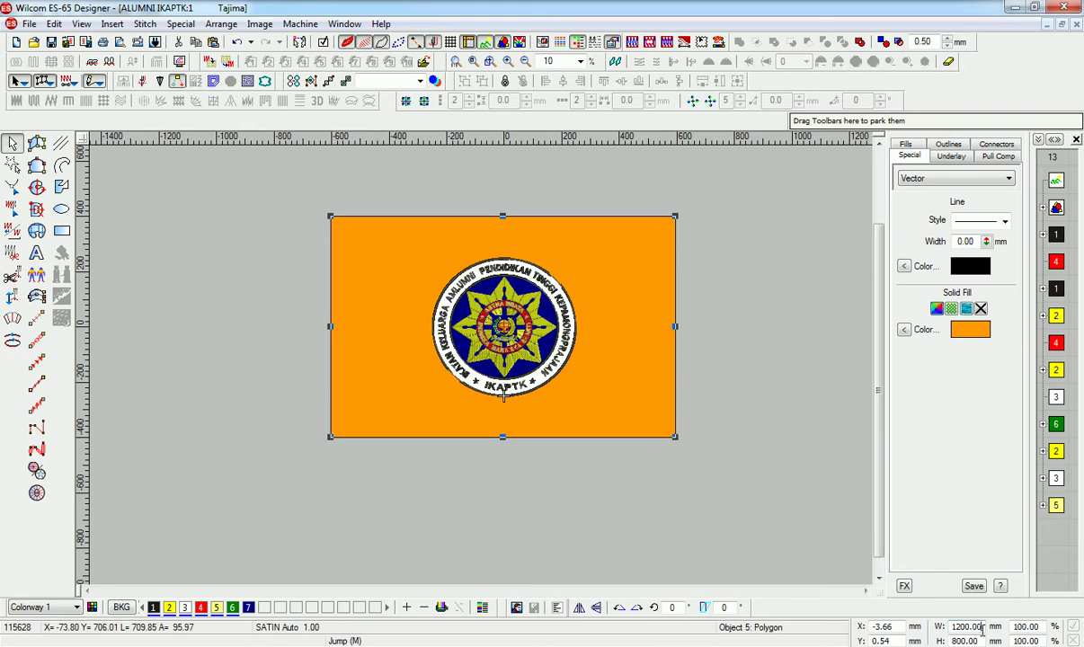
# - Resize the orange background rectangle to 1350 mm wide and 900 mm high
pyautogui.doubleClick(982, 630)
pyautogui.write('1350')
pyautogui.press('Return')
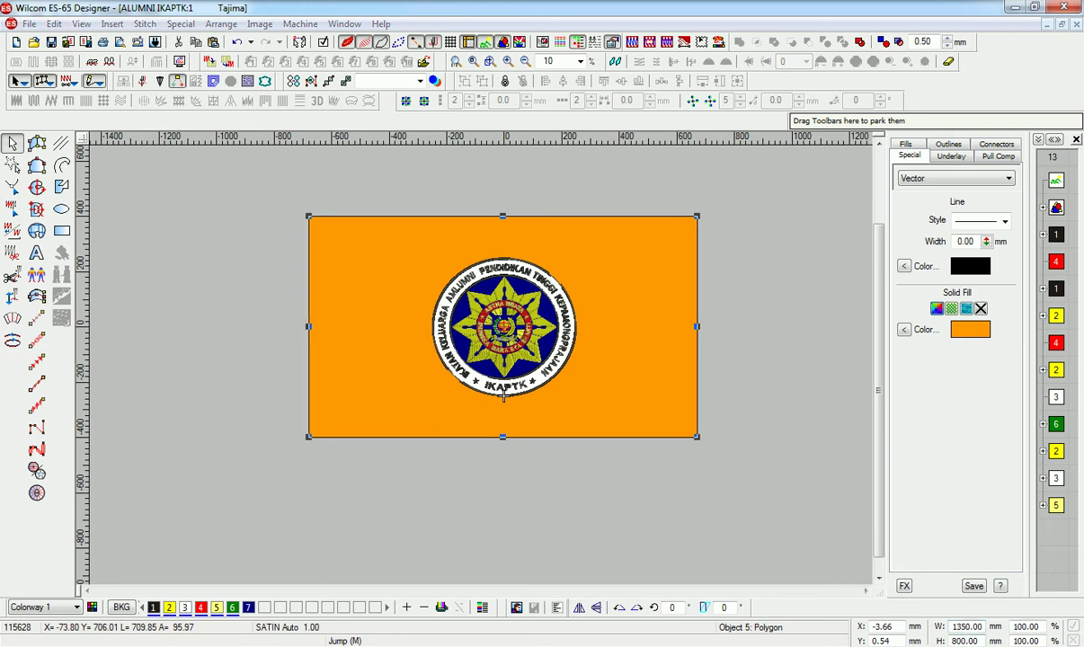
pyautogui.doubleClick(966, 640)
pyautogui.write('900')
pyautogui.press('Return')
pyautogui.click(774, 376)
# - Examine the emblem's details and its placement on the resized orange background
pyautogui.press('z')
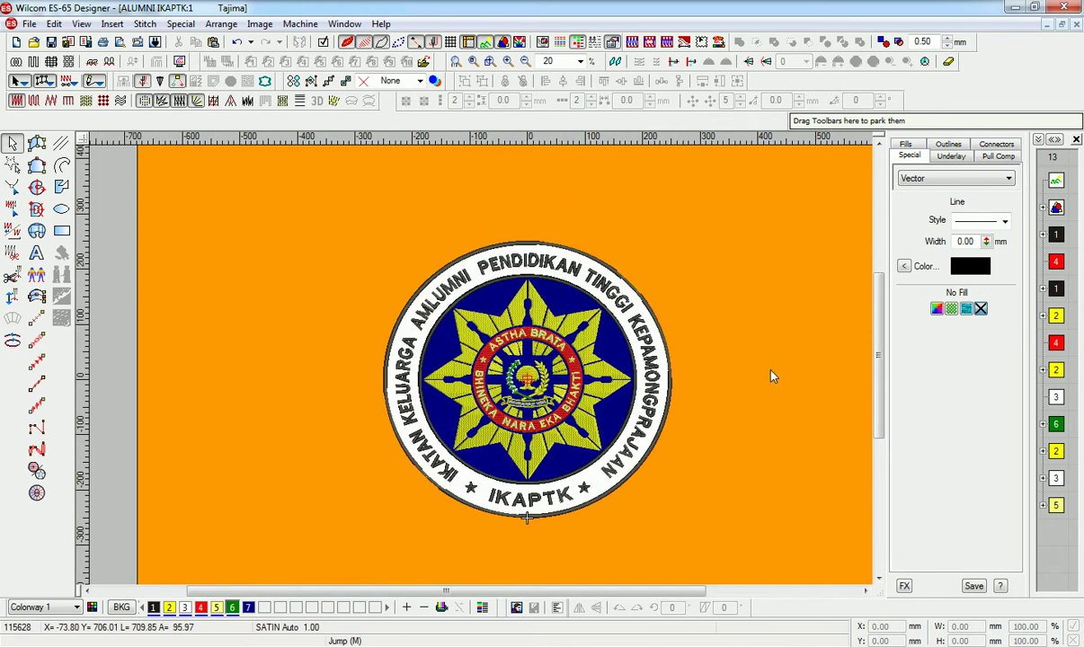
pyautogui.hotkey('shift', 'z')
pyautogui.hotkey('ctrl', 'a')
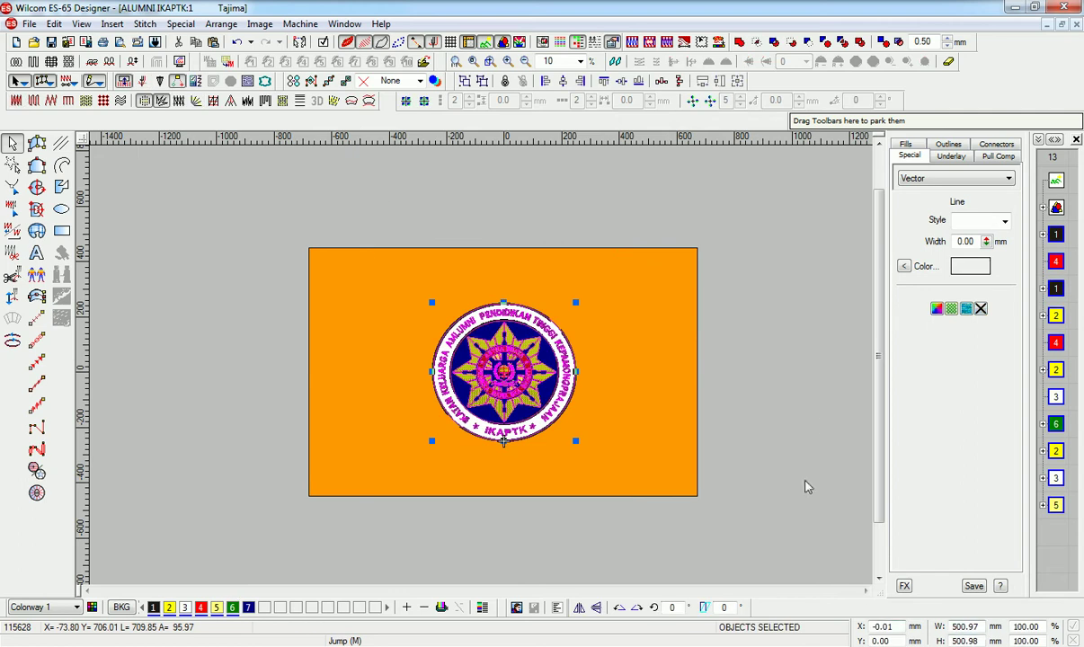
pyautogui.press('Escape')
pyautogui.press('z')
pyautogui.press('z')
pyautogui.hotkey('shift', 'z')
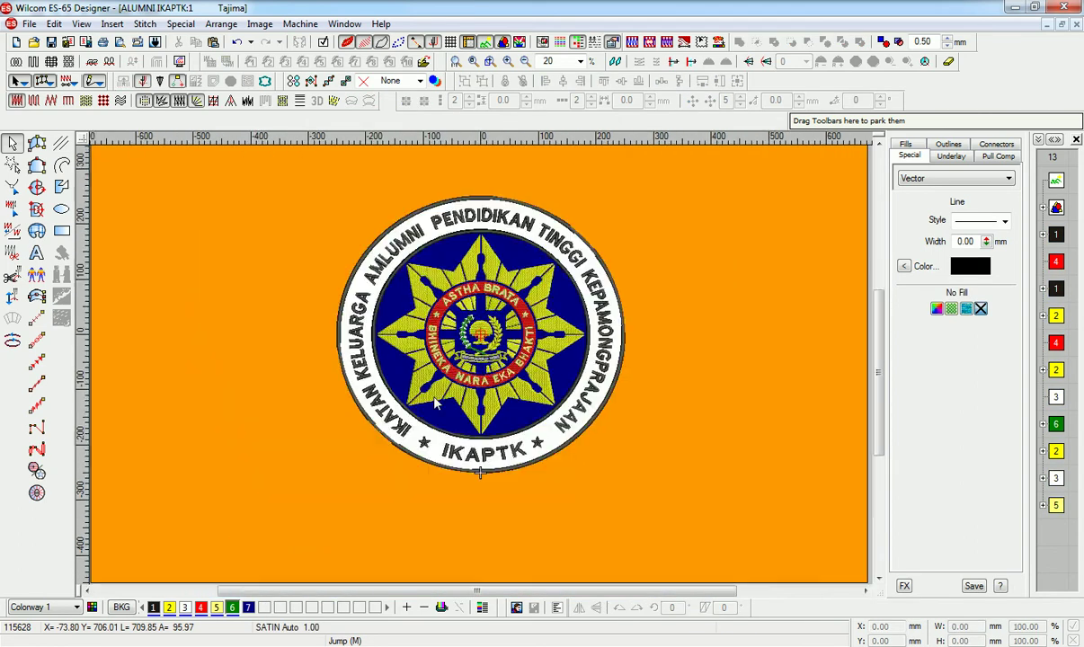
pyautogui.hotkey('shift', 'z')
pyautogui.press('z')
pyautogui.hotkey('shift', 'z')
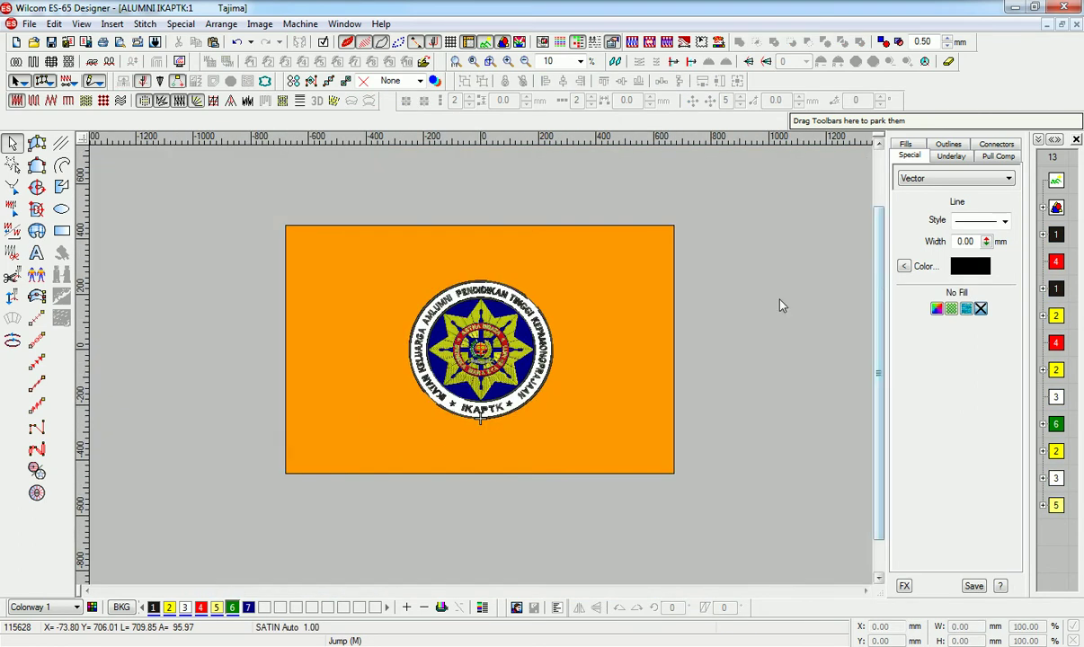
# - Show object thumbnails beside the colour blocks in the colour-object list
pyautogui.click(656, 293)
pyautogui.moveTo(1026, 238); pyautogui.dragTo(995, 237)
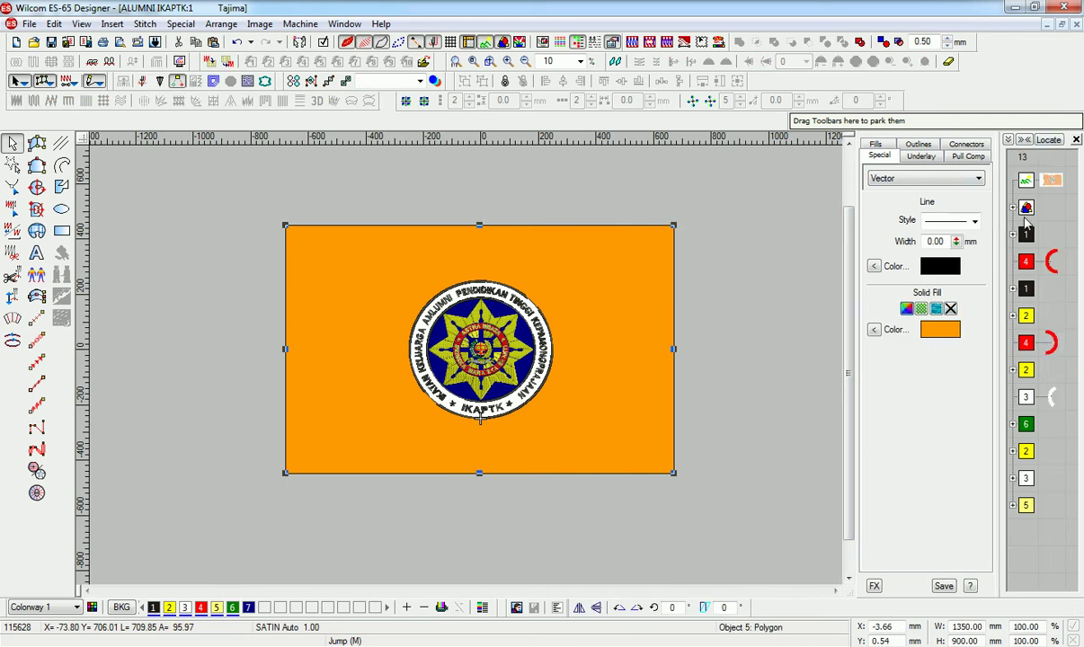
pyautogui.click(809, 330)
pyautogui.press('z')
pyautogui.press('z')
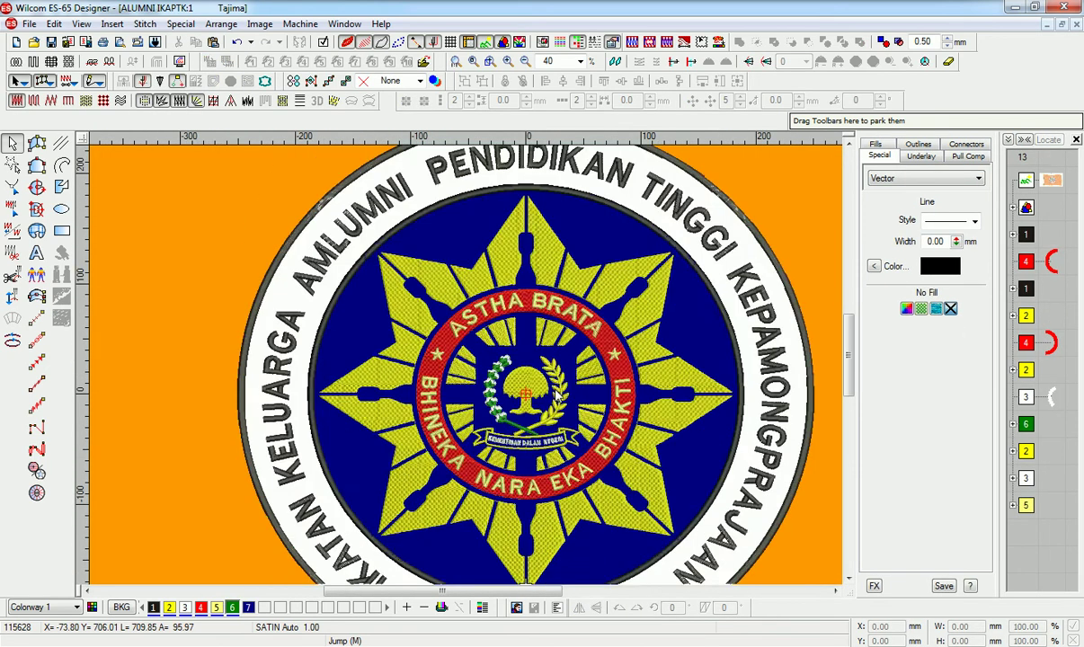
pyautogui.hotkey('shift', 'z')
# - Hide the orange background rectangle together with the white and navy vector circles behind the emblem
pyautogui.click(732, 380)
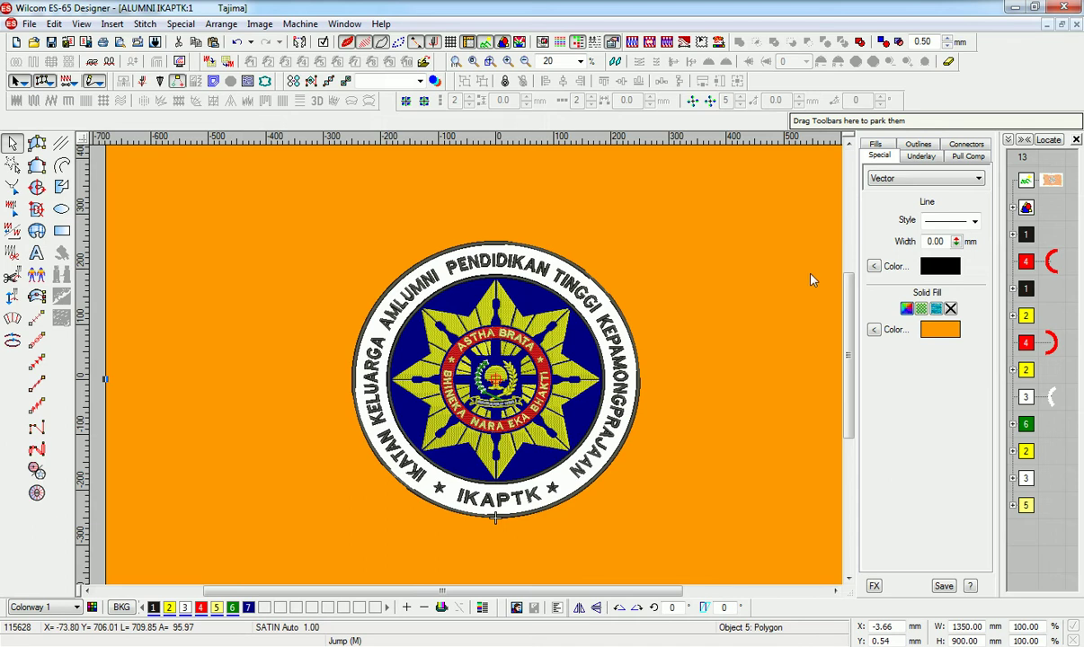
pyautogui.click(1013, 210)
pyautogui.rightClick(1053, 281)
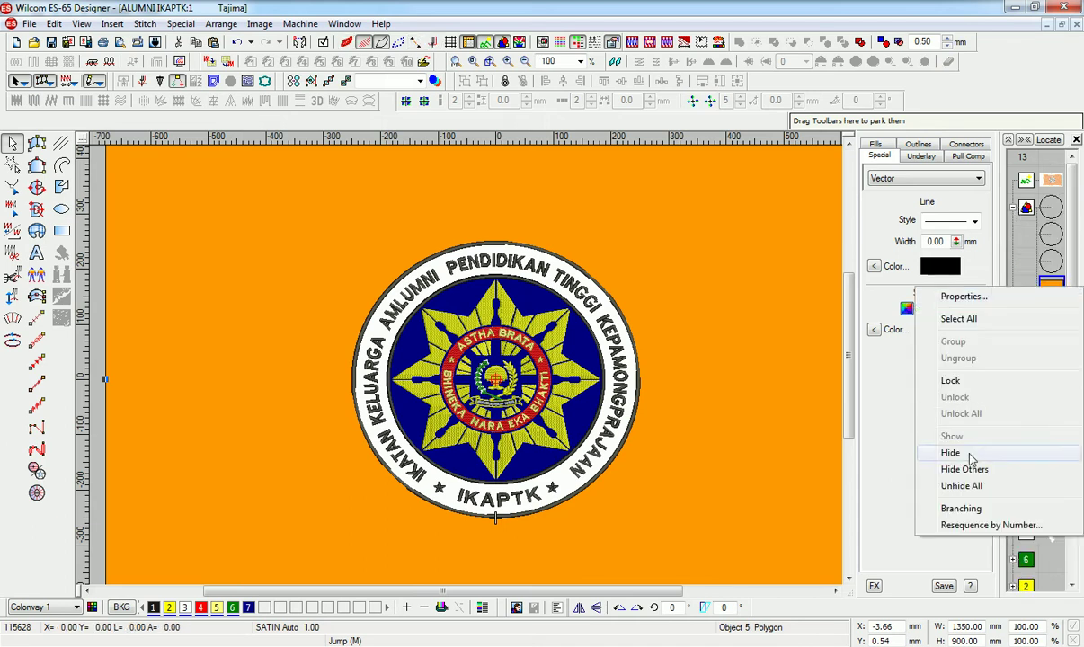
pyautogui.click(957, 451)
pyautogui.rightClick(1051, 342)
pyautogui.click(953, 484)
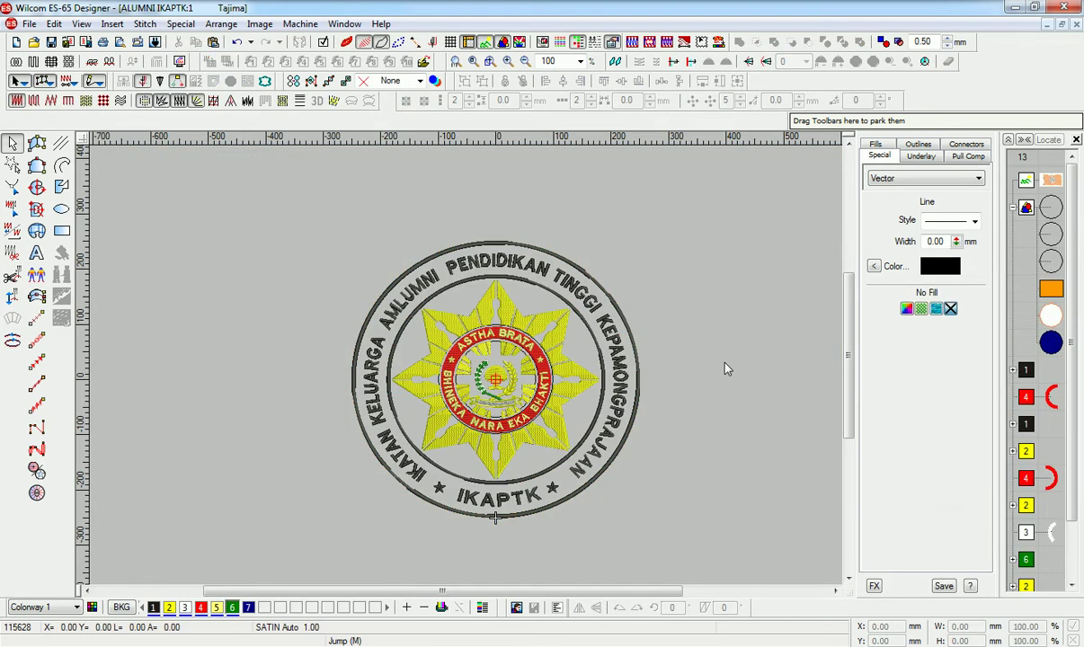
# - Show the orange background rectangle again, leaving the white and navy circles hidden
pyautogui.rightClick(1049, 286)
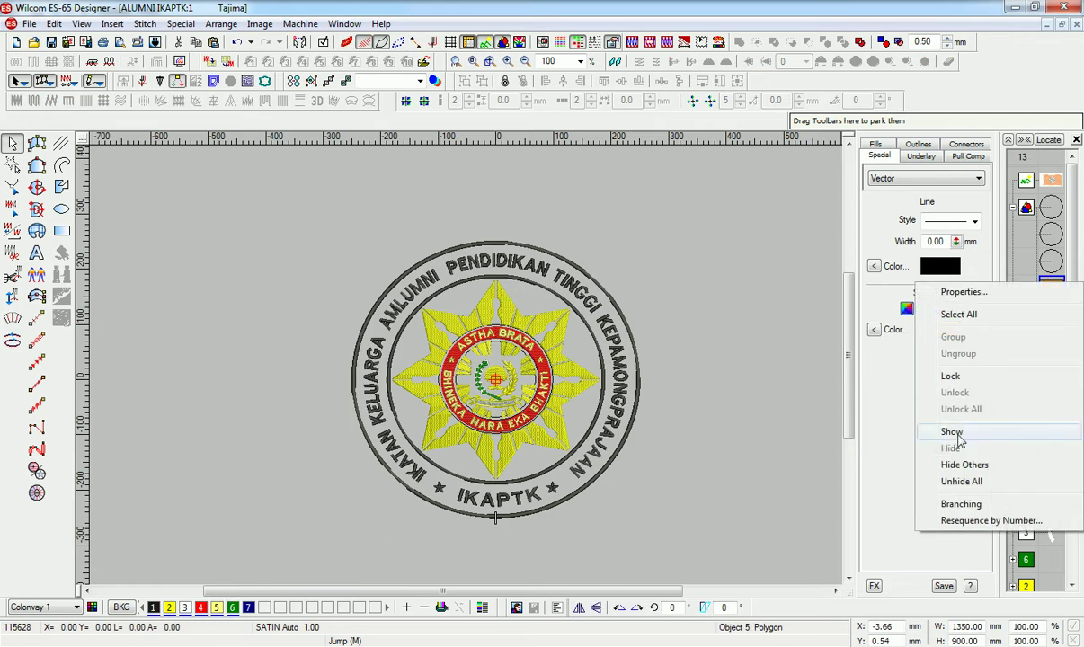
pyautogui.click(953, 432)
pyautogui.scroll(4, 438, 360)
pyautogui.scroll(-4, 458, 270)
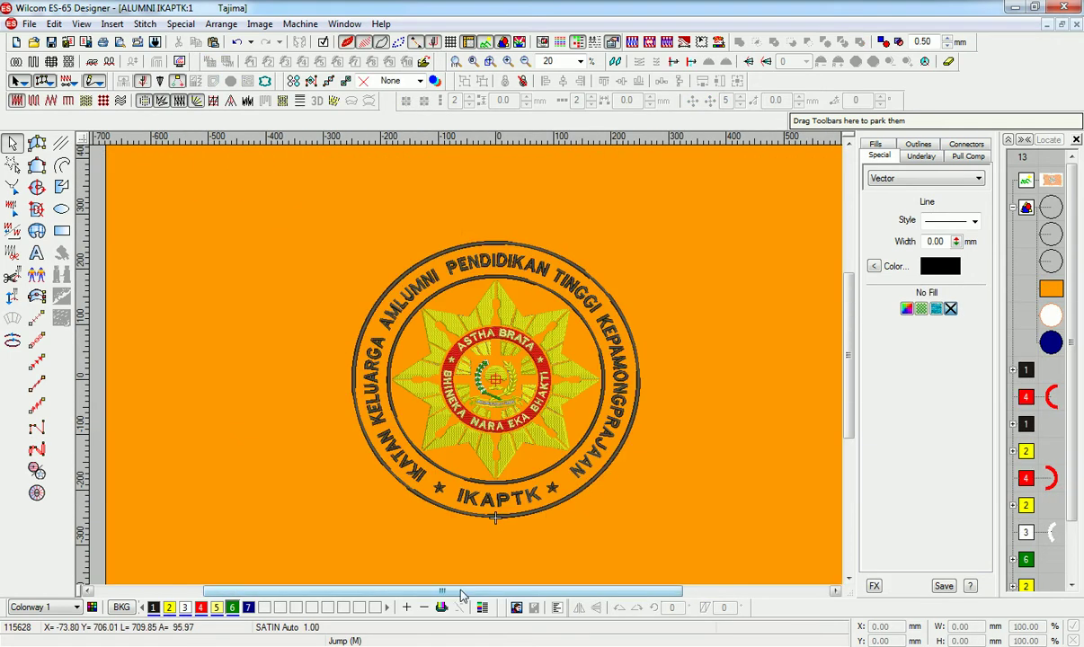
pyautogui.moveTo(467, 530); pyautogui.dragTo(468, 553)
pyautogui.moveTo(378, 349); pyautogui.dragTo(230, 348)
pyautogui.hotkey('ctrl', 'z')
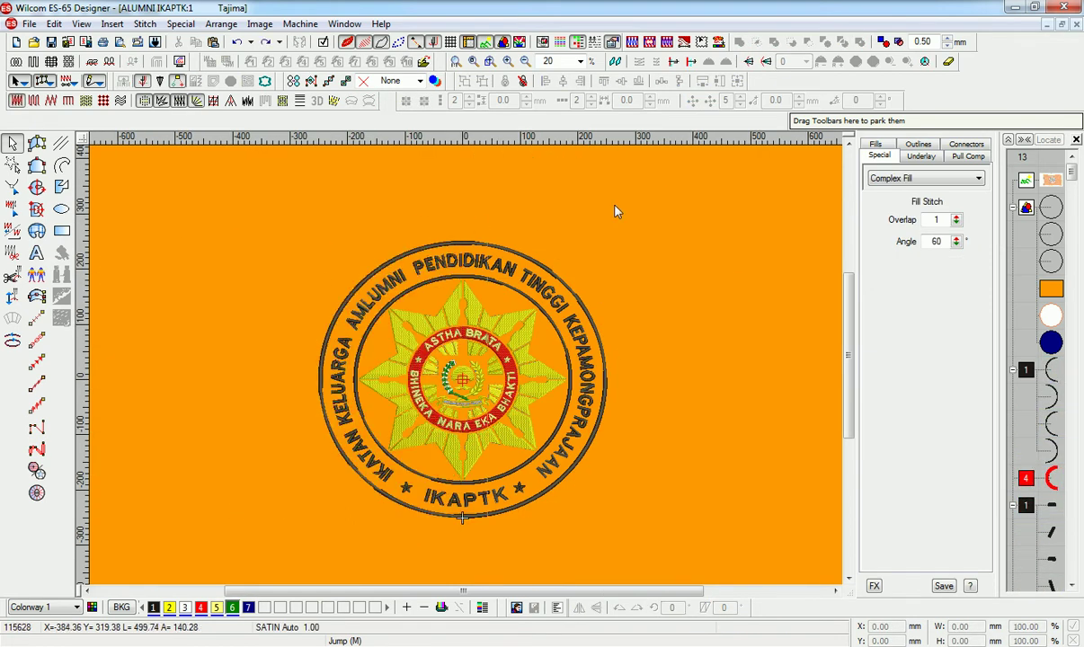
# - Select all objects in the emblem's left half and move them ahead of the right half in the stitching sequence
pyautogui.moveTo(278, 181); pyautogui.dragTo(467, 481)
pyautogui.press('z')
pyautogui.press('z')
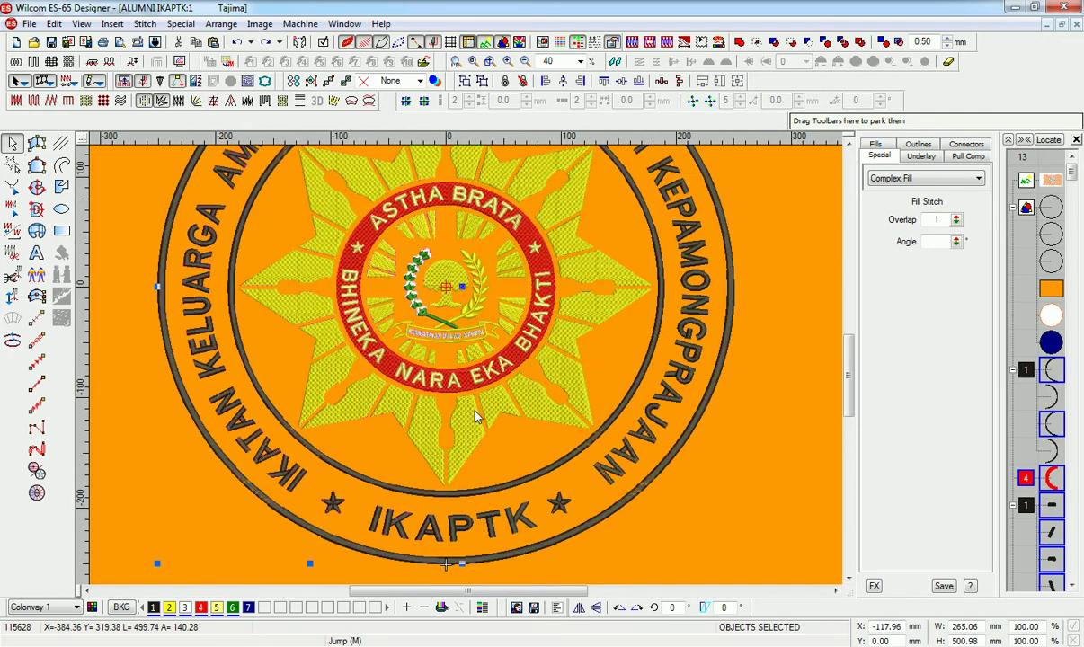
pyautogui.hotkey('shift', 'z')
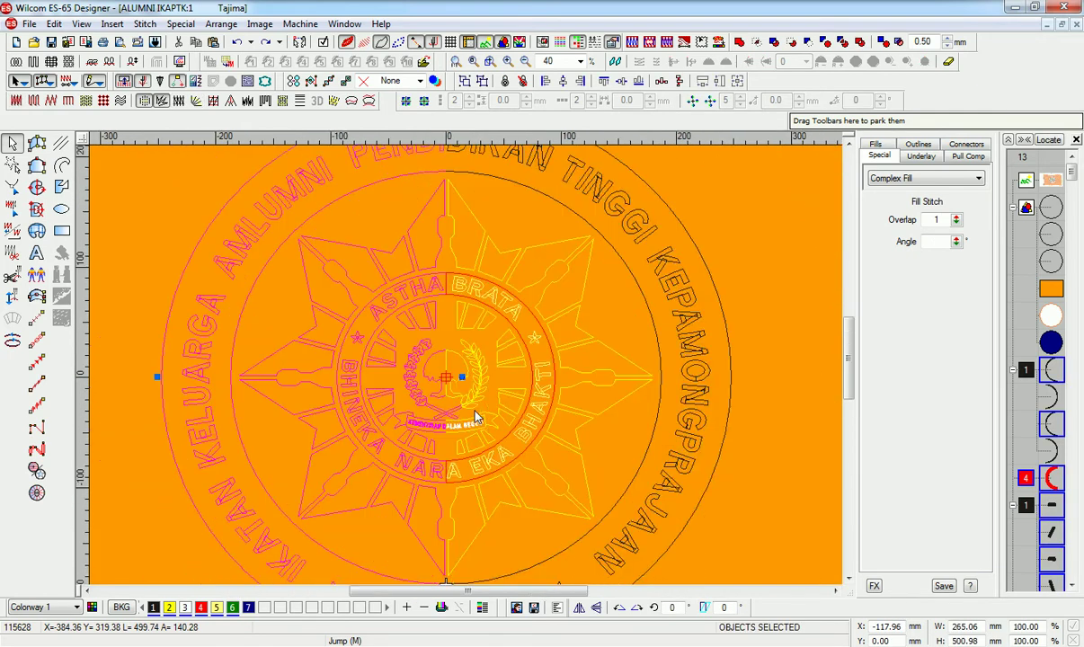
pyautogui.click(1024, 139)
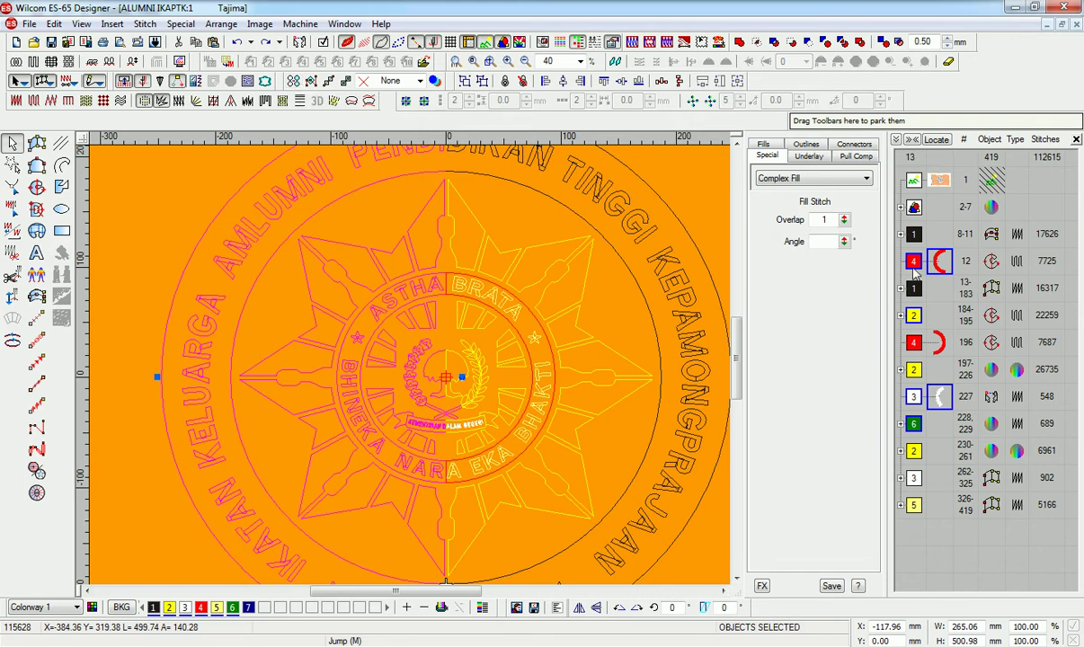
pyautogui.click(914, 235)
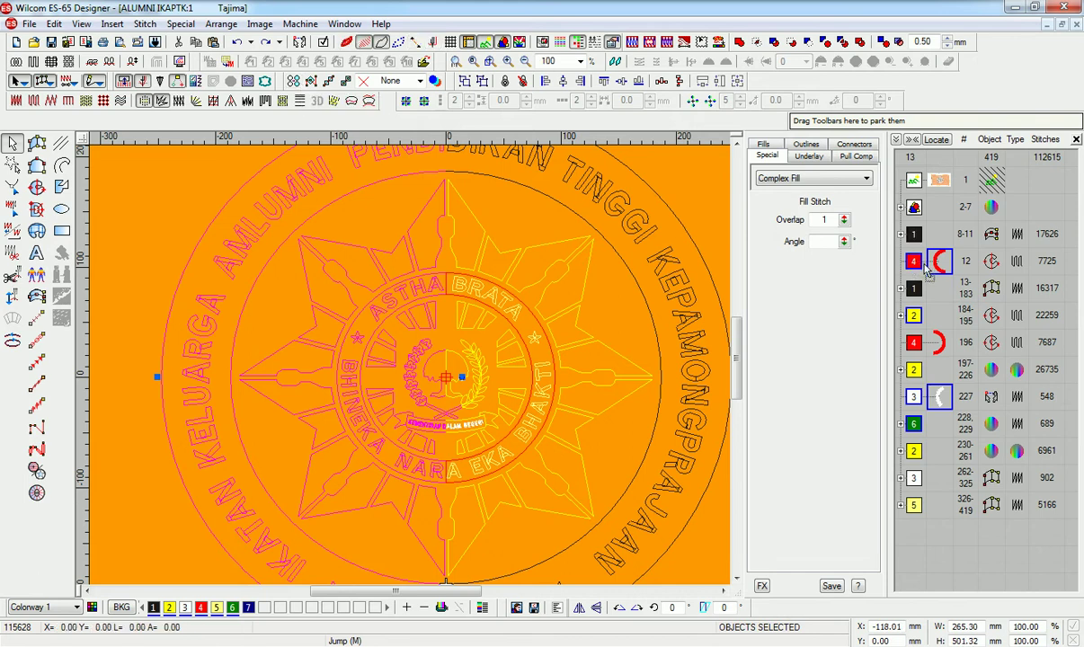
pyautogui.press('Delete')
pyautogui.hotkey('shift', 'z')
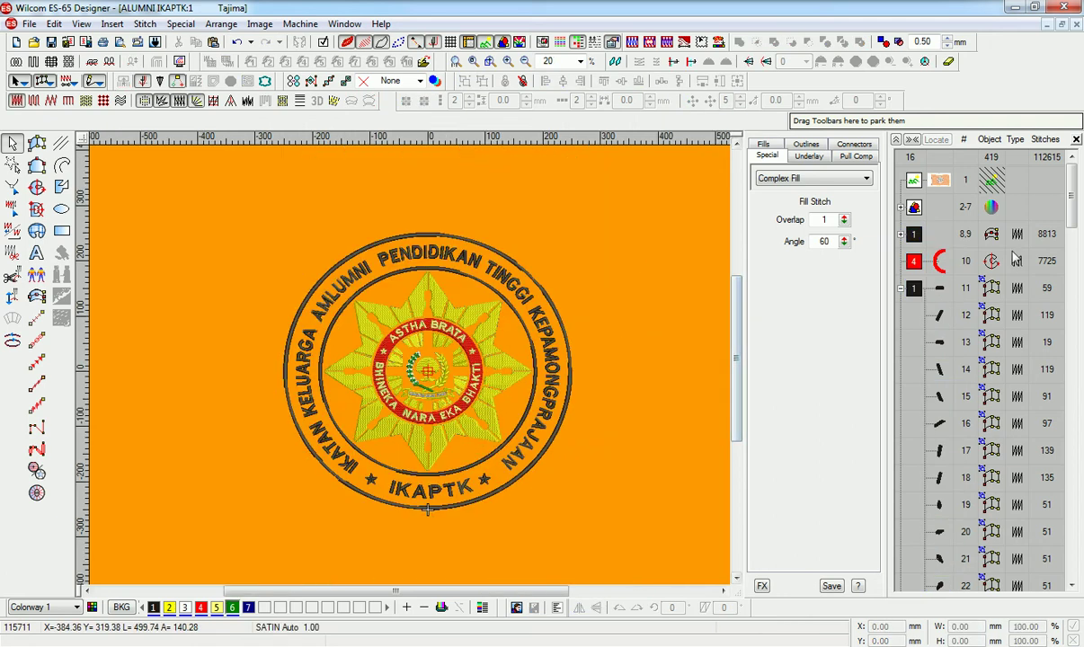
# - Select the lettering, star and inner details of the emblem's right half and hide them
pyautogui.moveTo(561, 194); pyautogui.dragTo(418, 470)
pyautogui.rightClick(912, 176)
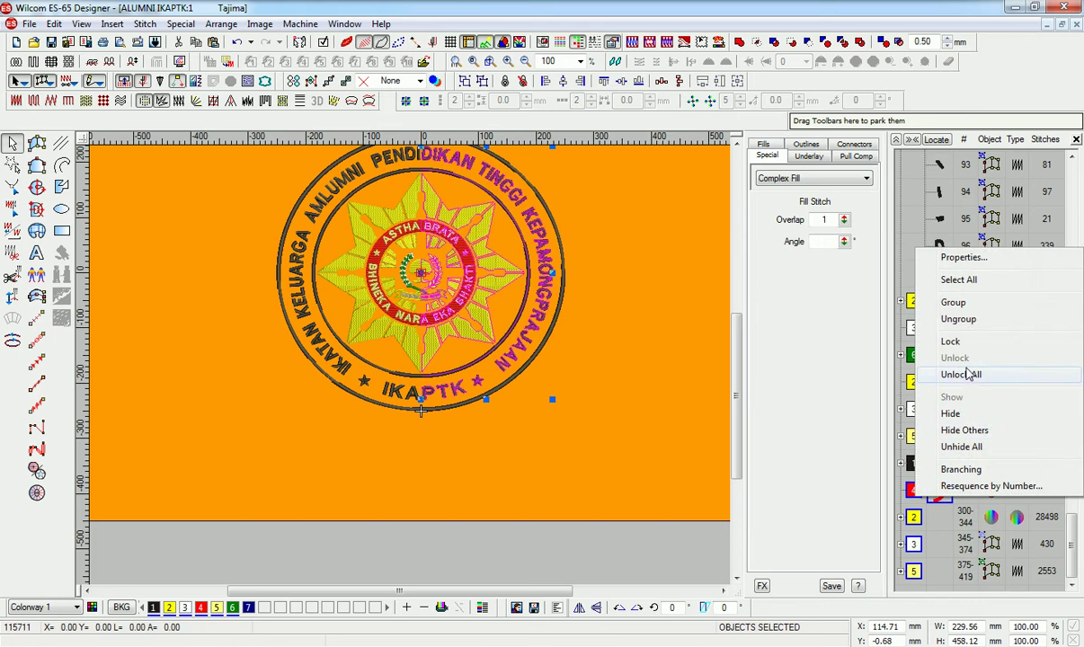
pyautogui.click(951, 412)
pyautogui.press('z')
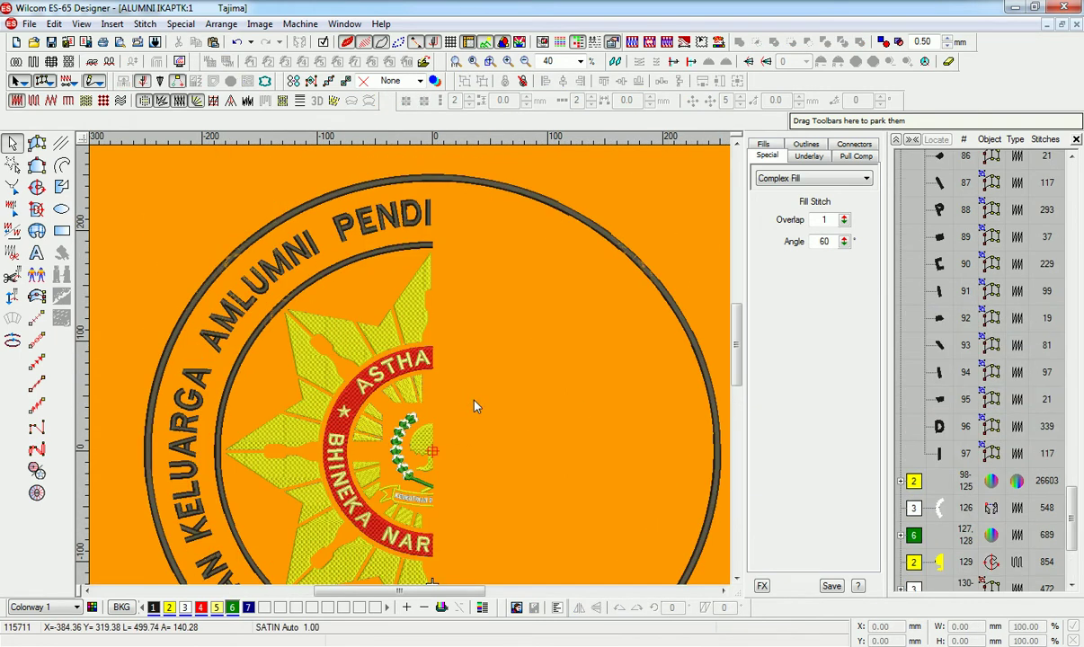
# - Find the two remaining black ring arcs of the emblem's right half in the object list and hide them
pyautogui.click(899, 142)
pyautogui.click(693, 343)
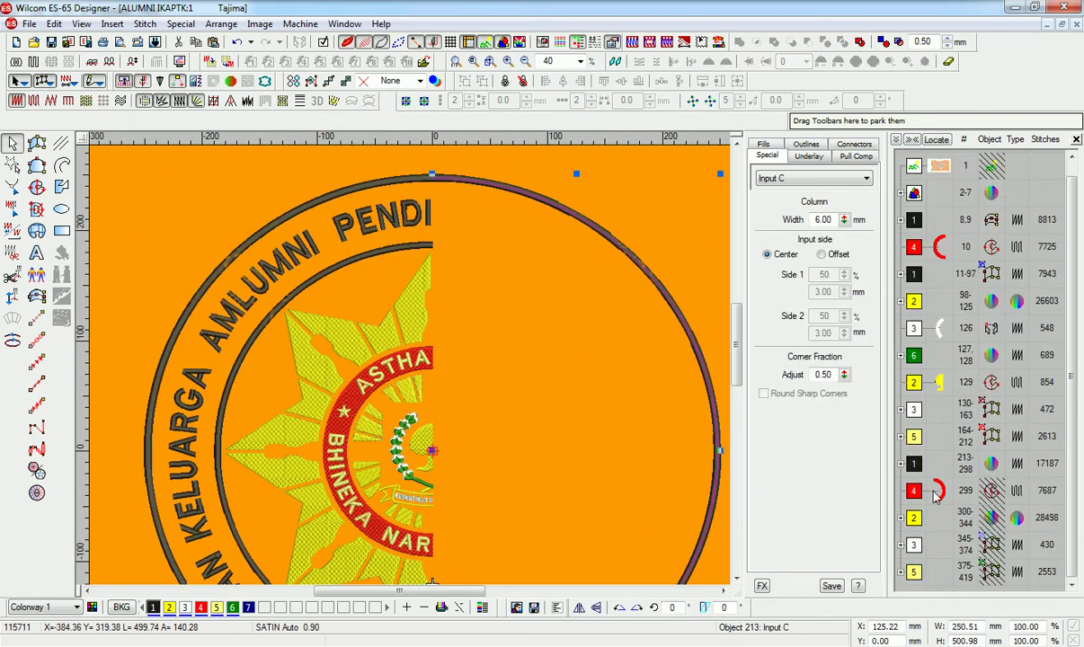
pyautogui.click(900, 219)
pyautogui.click(939, 246)
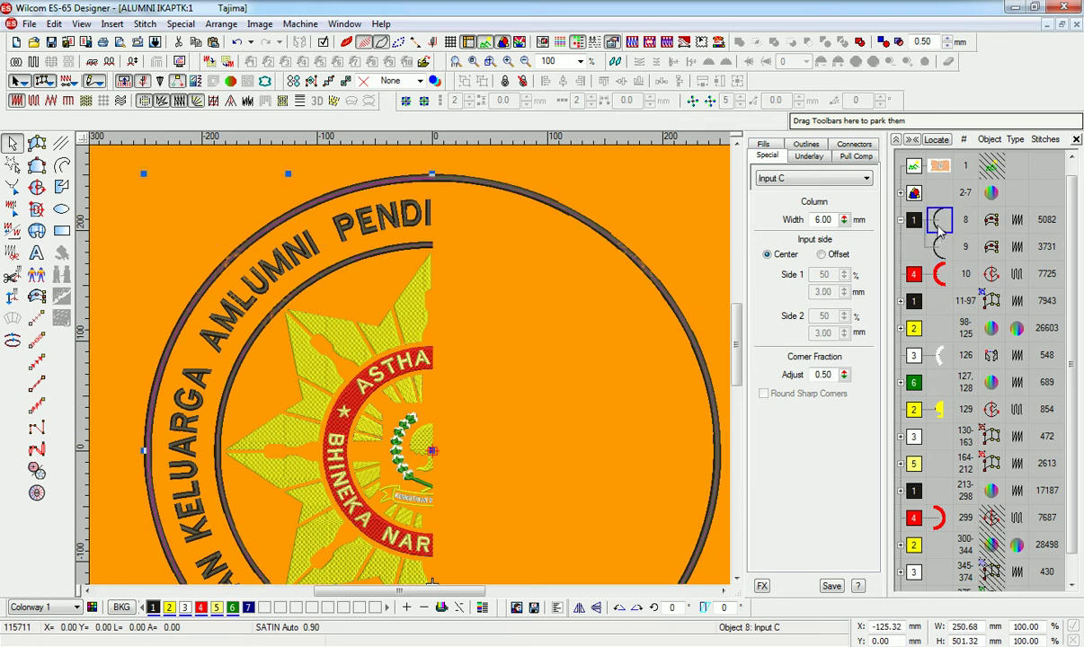
pyautogui.click(692, 325)
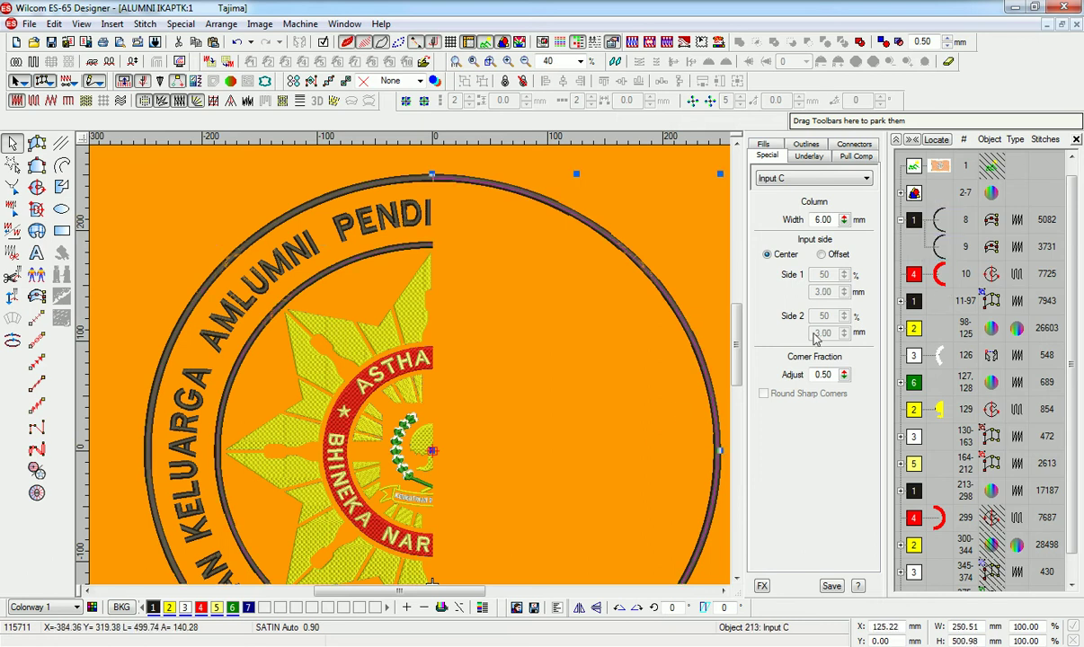
pyautogui.click(900, 491)
pyautogui.rightClick(890, 469)
pyautogui.click(953, 342)
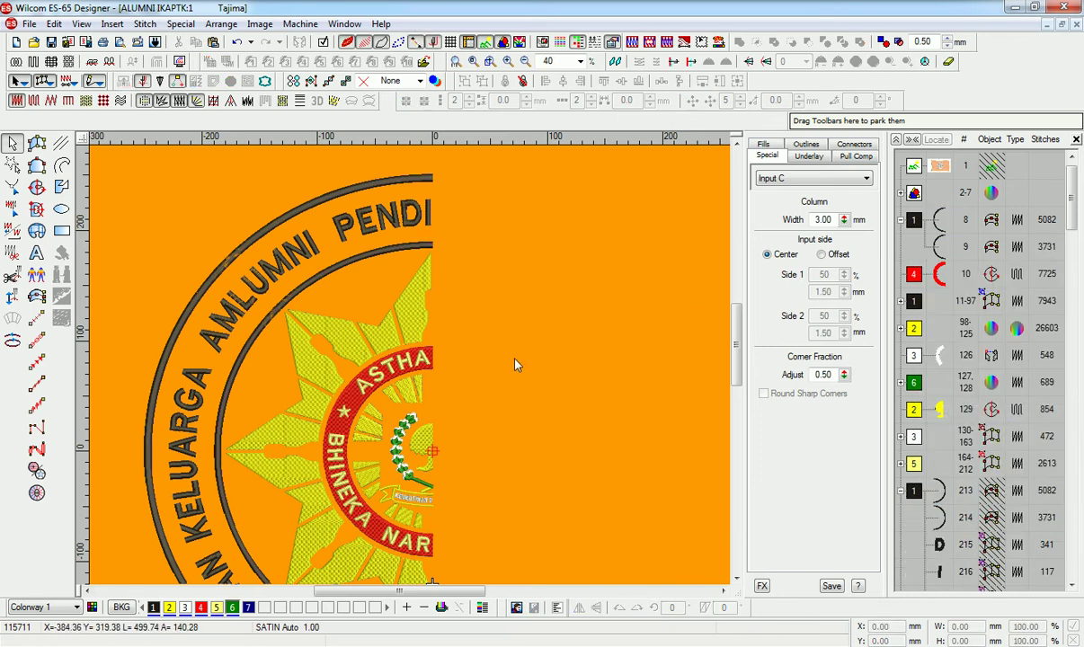
# - Move the left half's black lettering ahead of the inner ring arc in the stitching sequence and turn off the realistic stitch preview
pyautogui.scroll(-3, 515, 364)
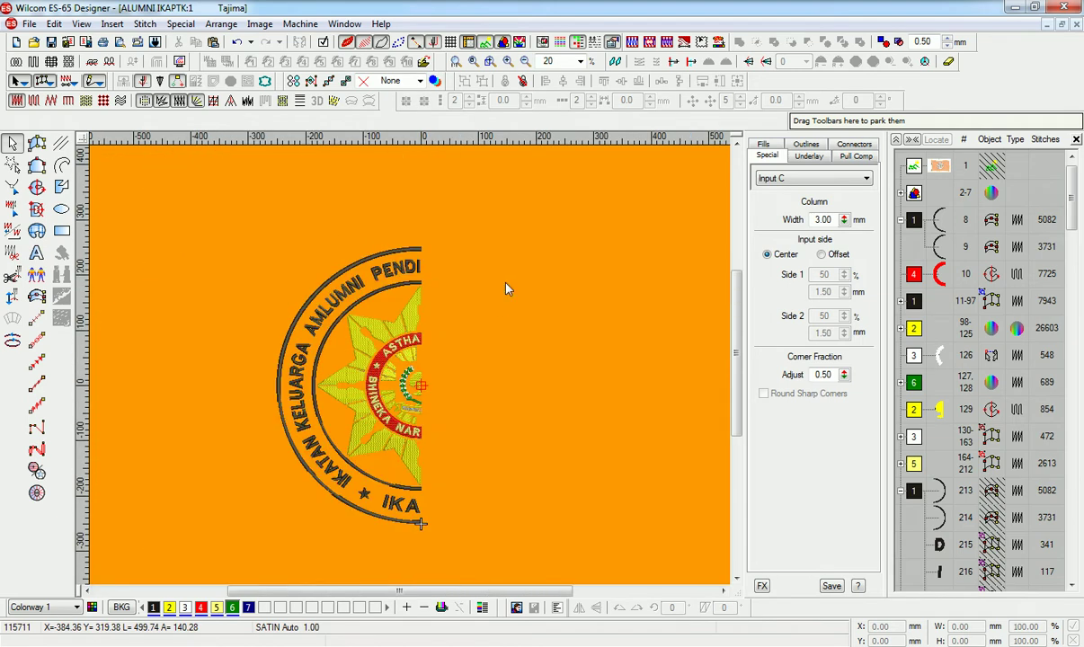
pyautogui.scroll(3, 387, 274)
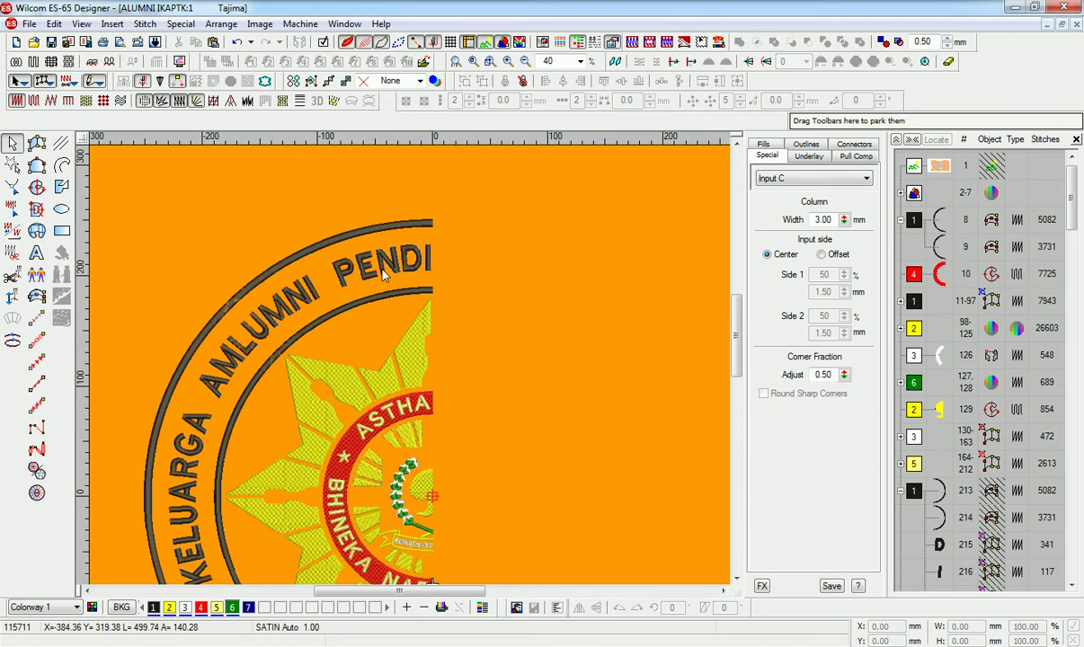
pyautogui.click(380, 273)
pyautogui.click(901, 302)
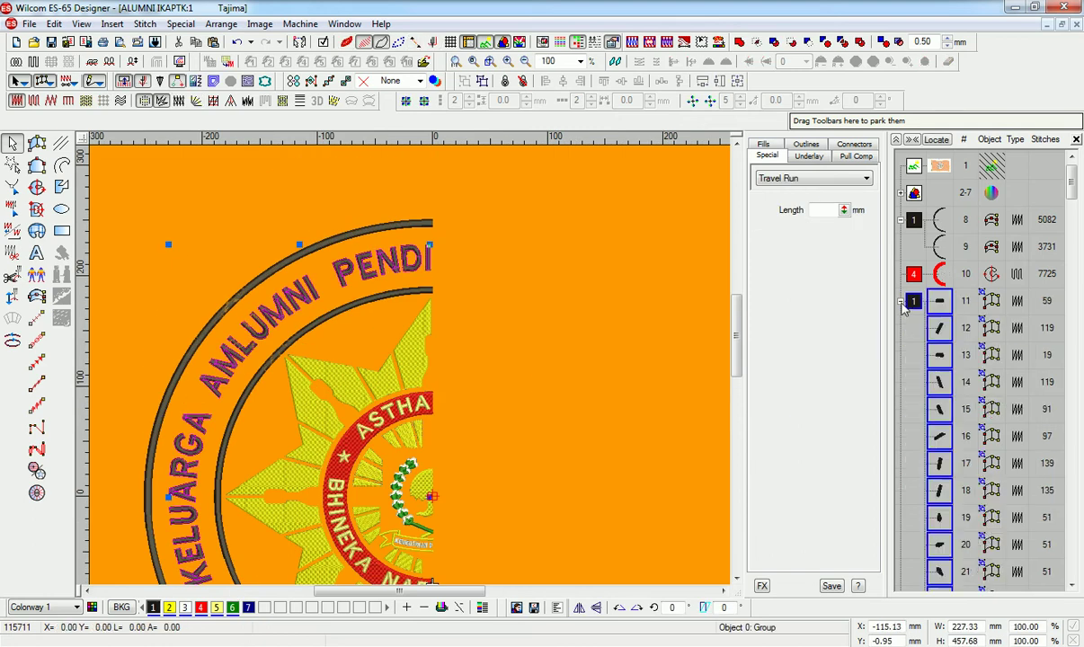
pyautogui.click(948, 261)
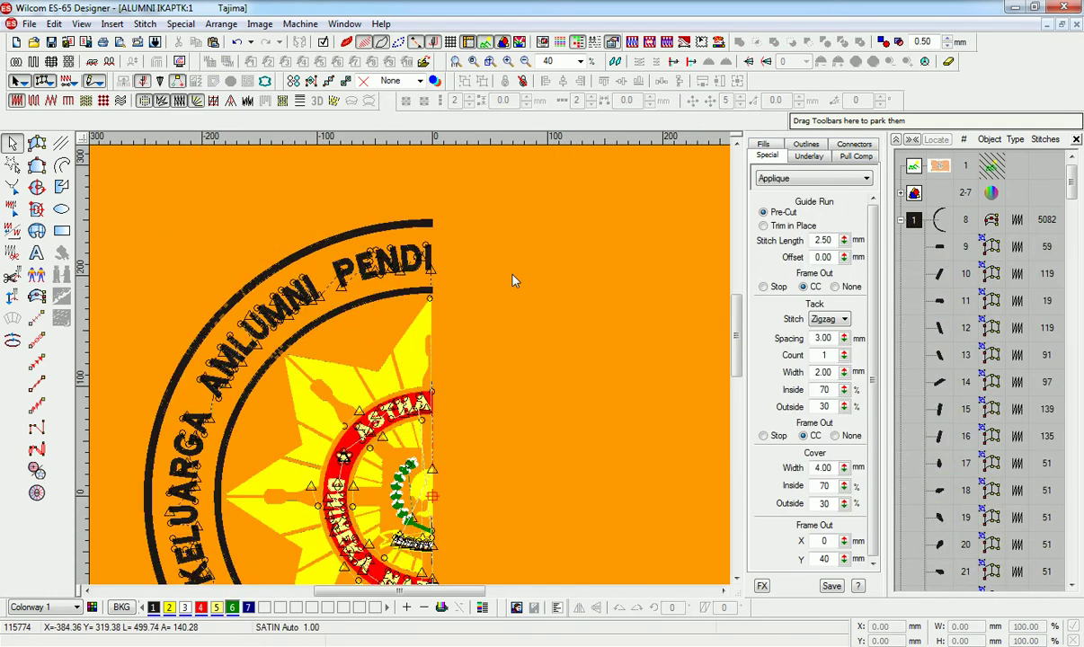
pyautogui.press('Escape')
# - Try ungrouping the left half's black lettering and inspect the separate strokes of its first letter
pyautogui.click(522, 277)
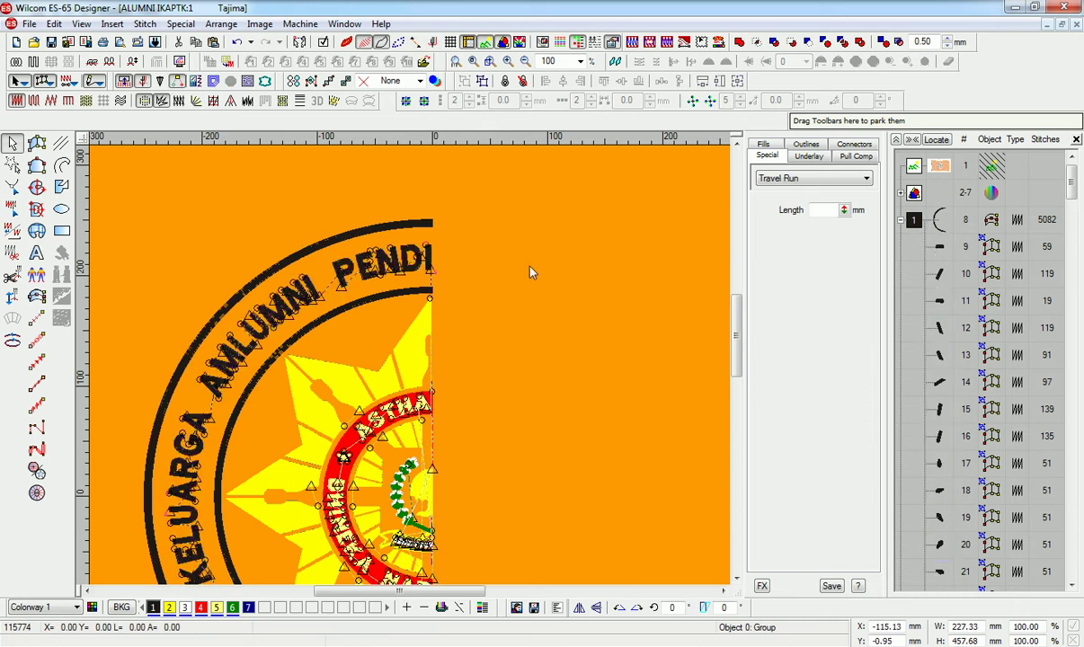
pyautogui.click(940, 249)
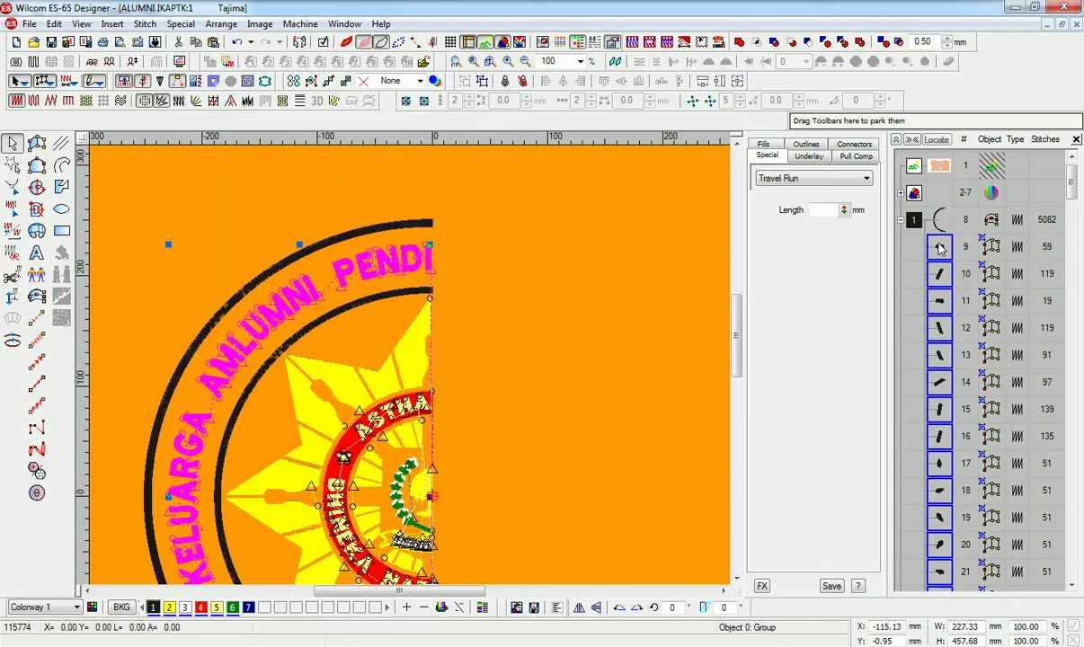
pyautogui.click(593, 314)
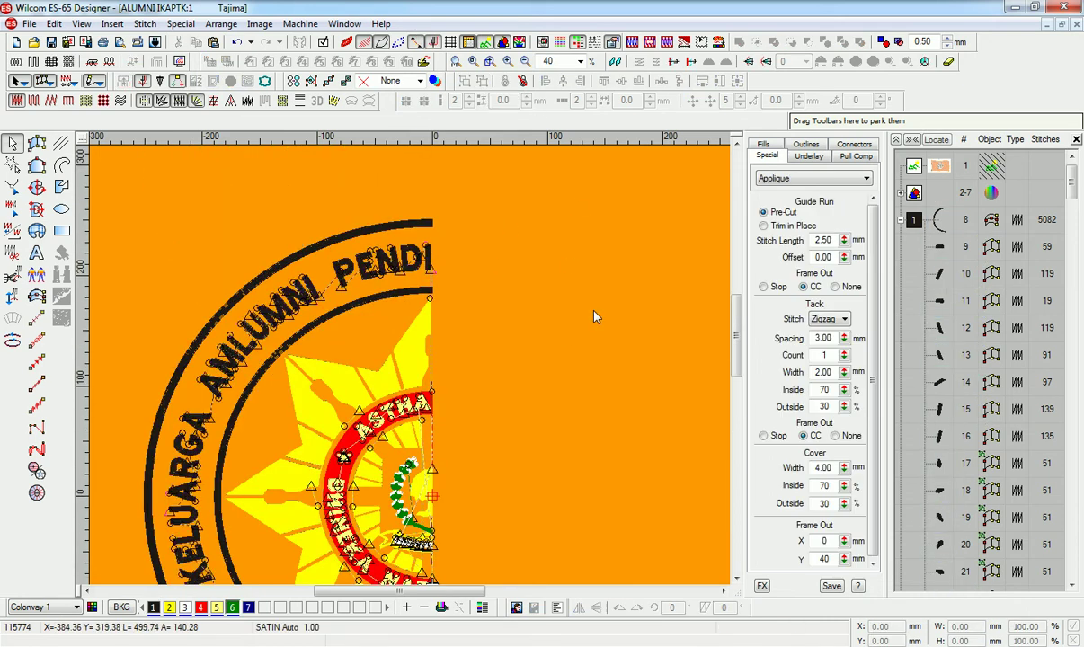
pyautogui.scroll(-5, 576, 306)
pyautogui.click(432, 319)
pyautogui.click(431, 319)
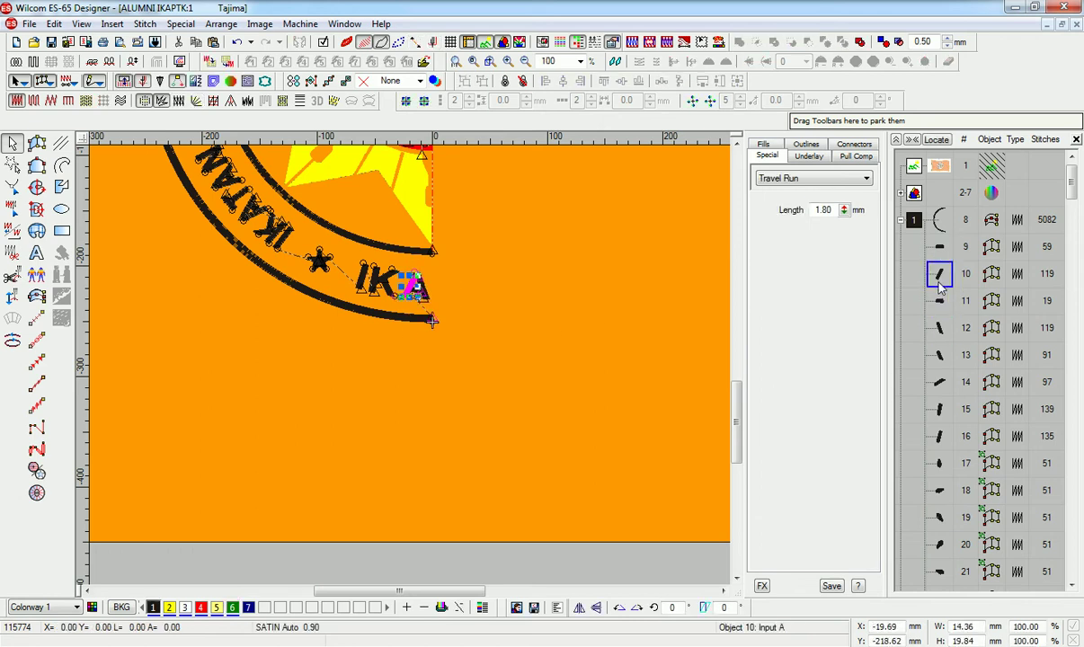
pyautogui.click(636, 320)
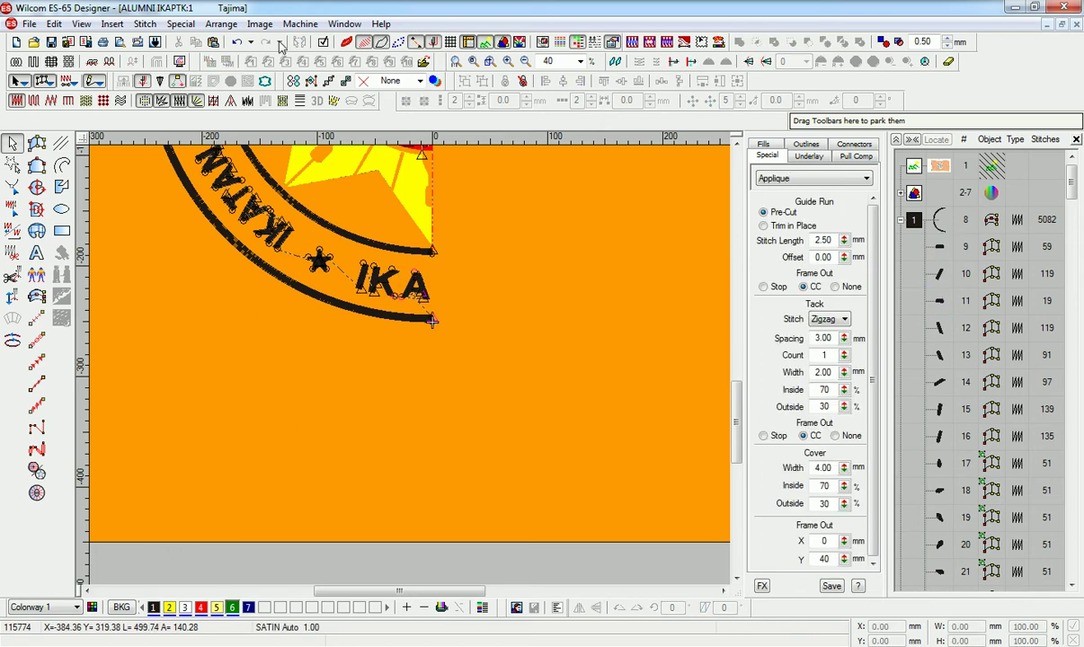
# - Inspect the left half's outer black ring arc and black lettering and compare their places in the object list
pyautogui.click(940, 227)
pyautogui.click(941, 227)
pyautogui.scroll(-3, 562, 356)
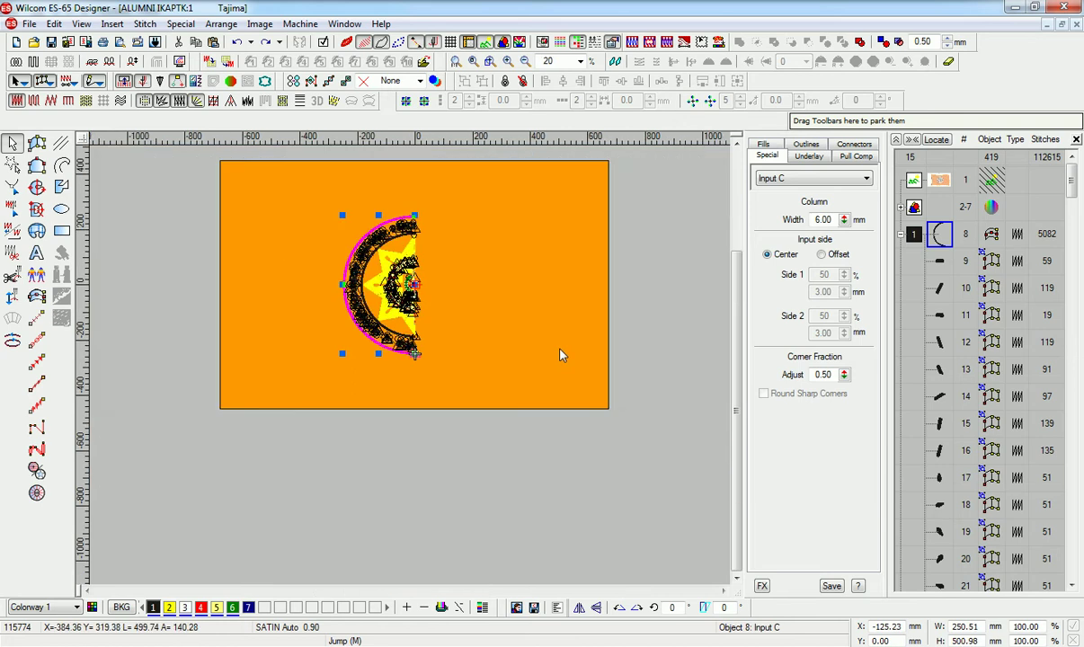
pyautogui.scroll(3, 561, 355)
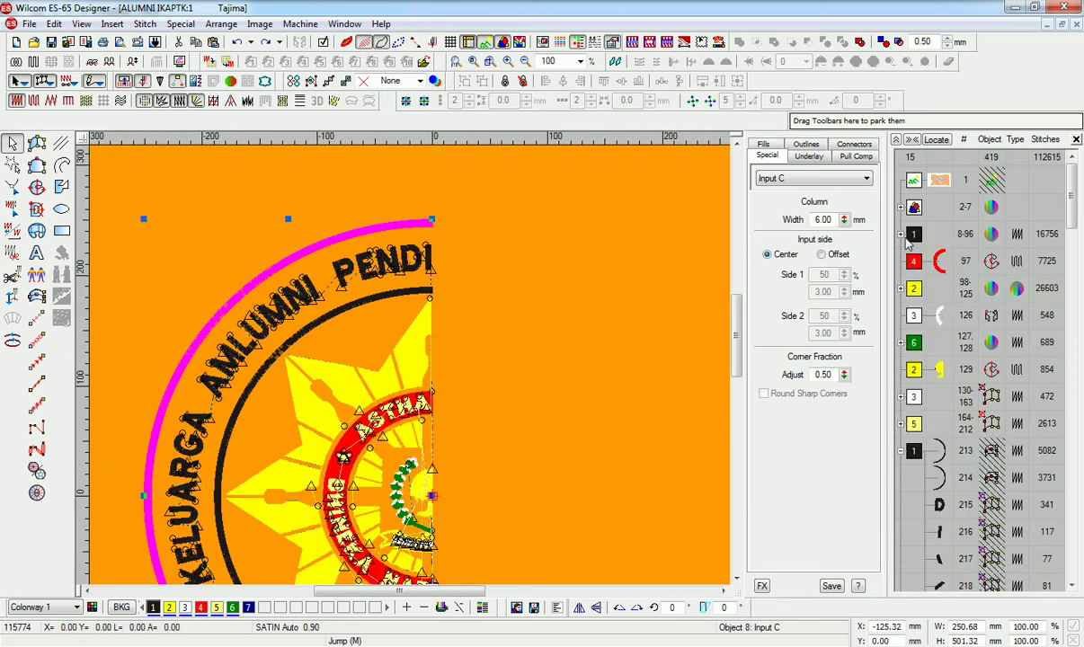
pyautogui.click(908, 238)
pyautogui.scroll(5, 908, 466)
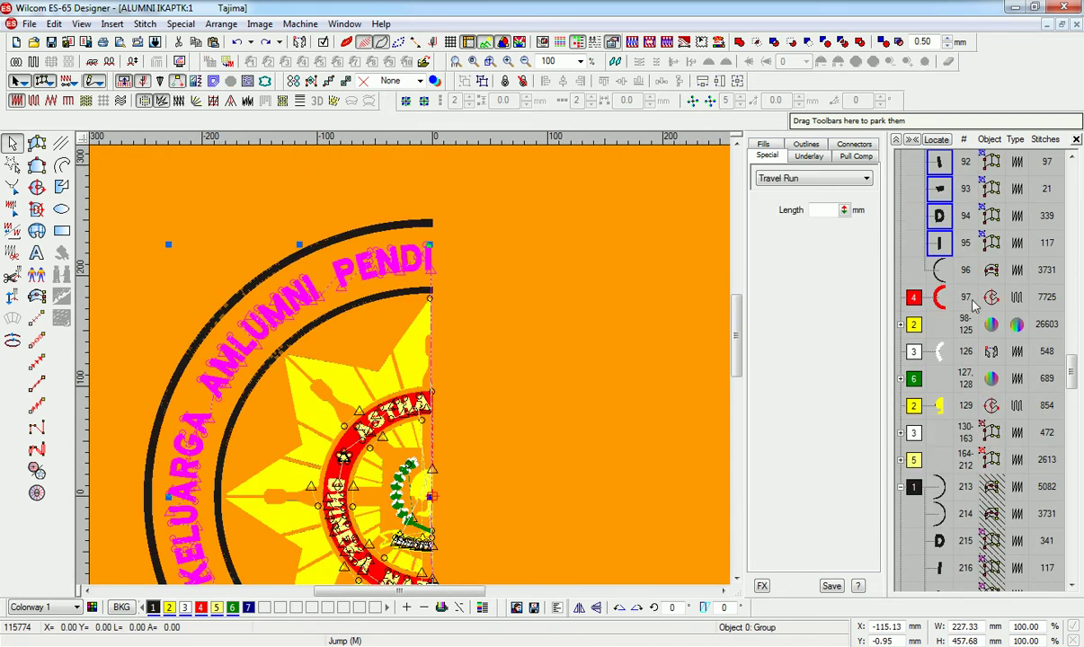
# - Reshape the left half's inner black ring arc by repositioning its stitching start and end points
pyautogui.click(939, 270)
pyautogui.click(12, 186)
pyautogui.scroll(-4, 549, 341)
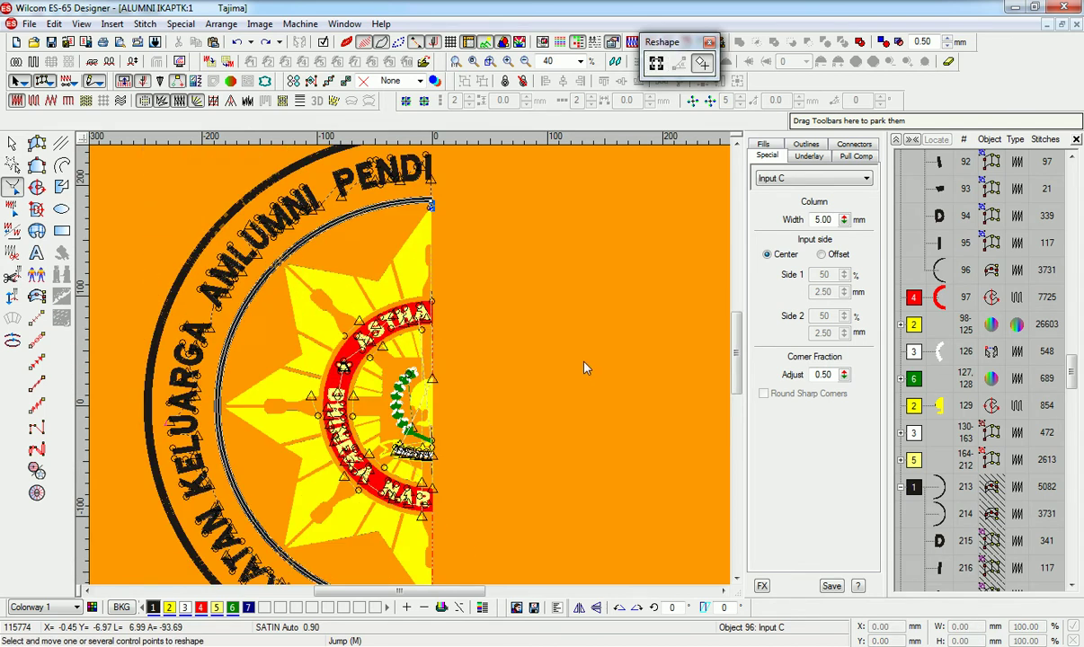
pyautogui.scroll(4, 357, 289)
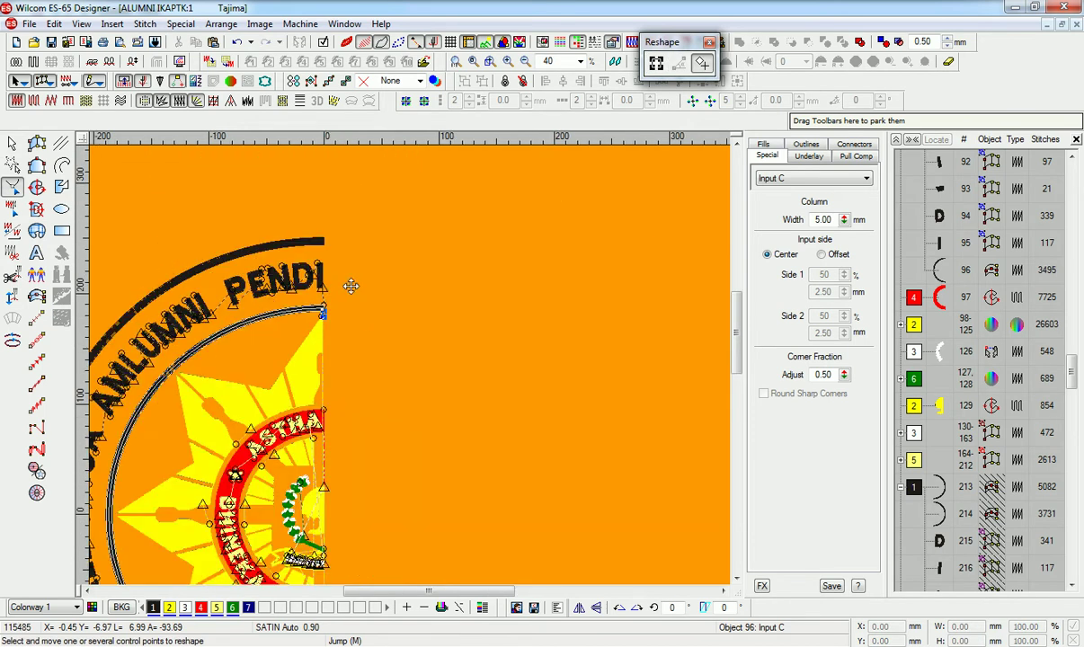
pyautogui.scroll(-4, 351, 285)
pyautogui.scroll(5, 346, 271)
pyautogui.press('Return')
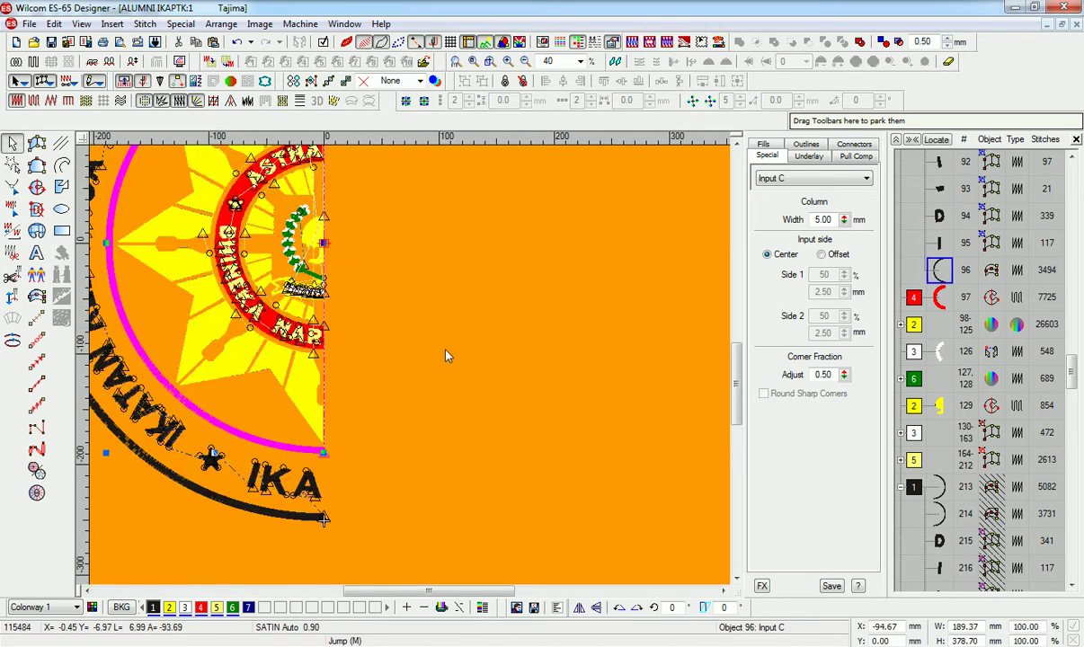
# - Turn off auto spacing for all black objects of the left half, with satin spacing 0.40 mm, and restore the realistic stitch preview
pyautogui.hotkey('shift', 'z')
pyautogui.click(763, 144)
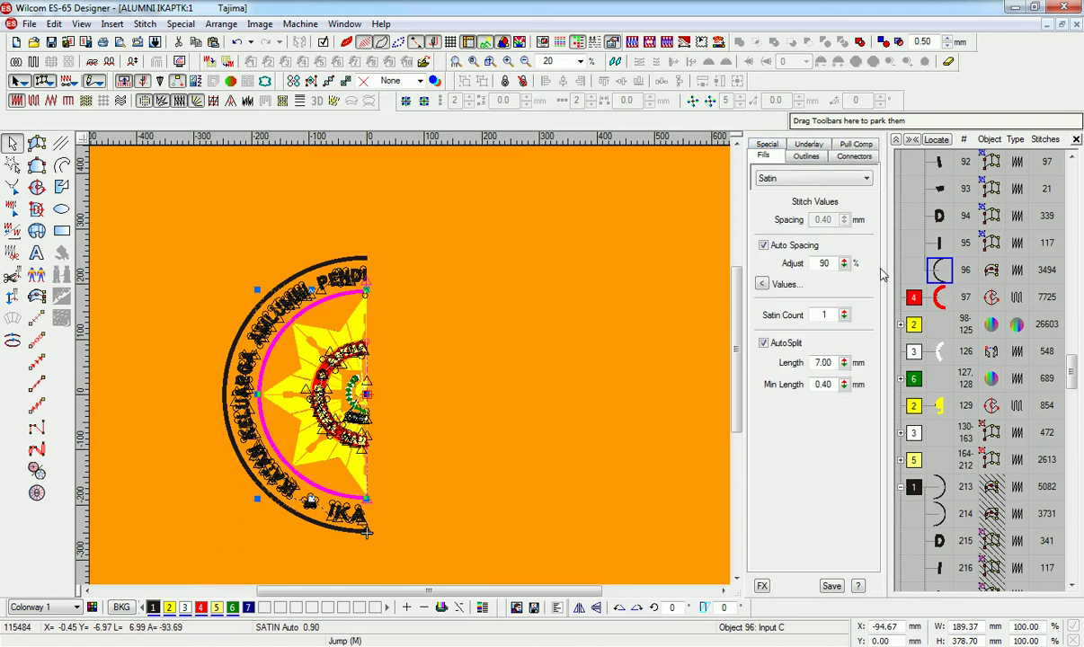
pyautogui.click(896, 141)
pyautogui.hotkey('ctrl', 'a')
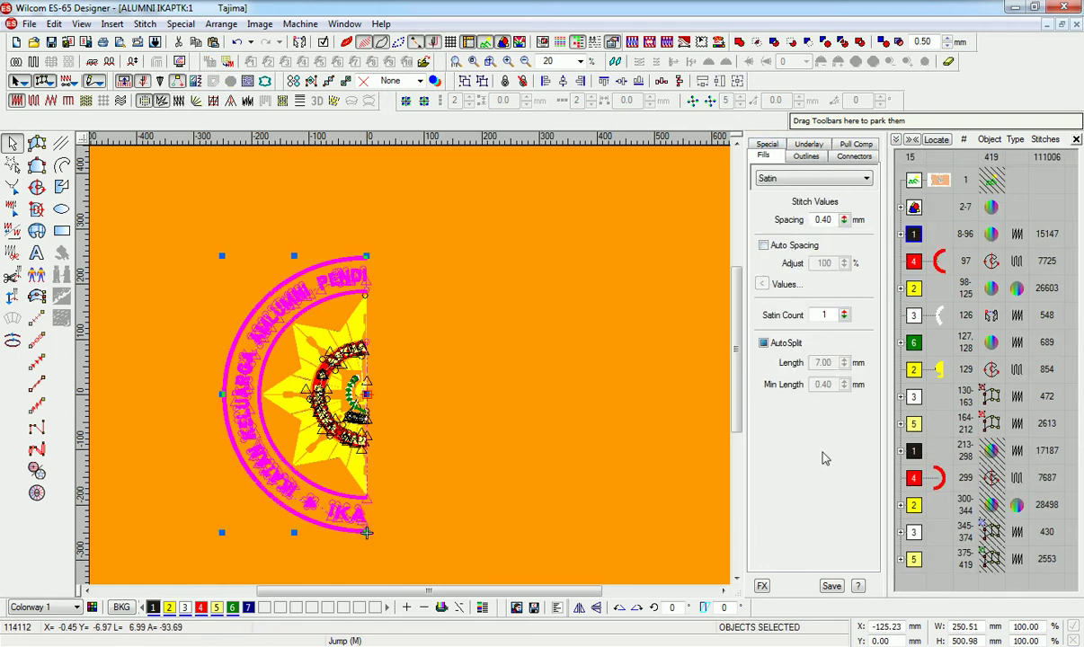
pyautogui.press('Escape')
pyautogui.press('z')
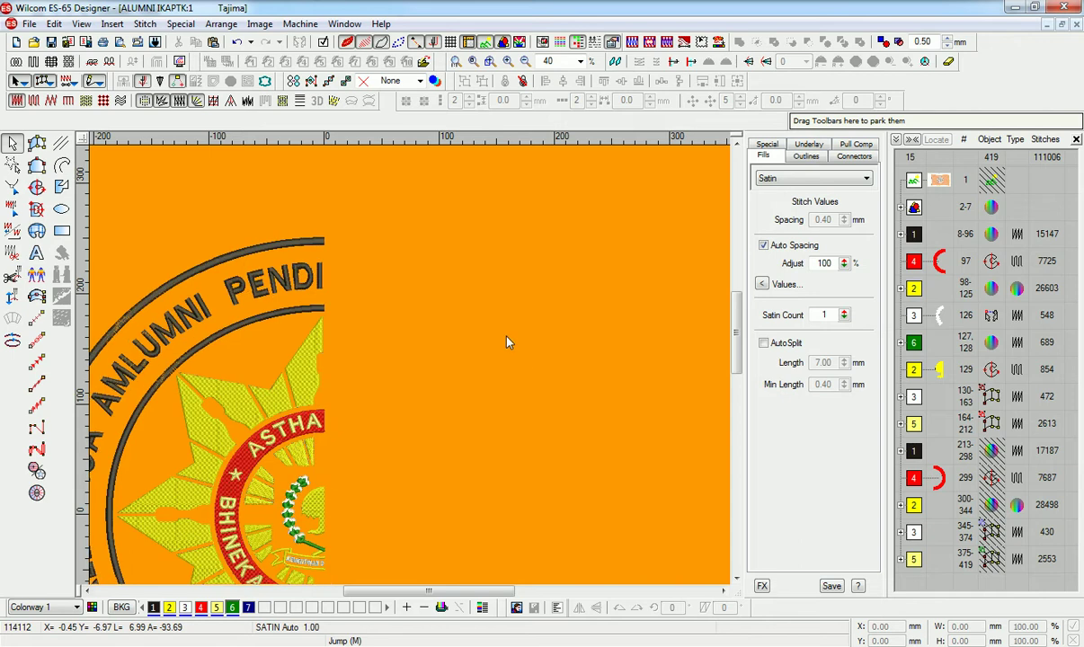
# - Move the star's large yellow segments directly behind the black objects in the stitching sequence and keep them in yellow colour 2
pyautogui.click(459, 289)
pyautogui.scroll(-2, 460, 289)
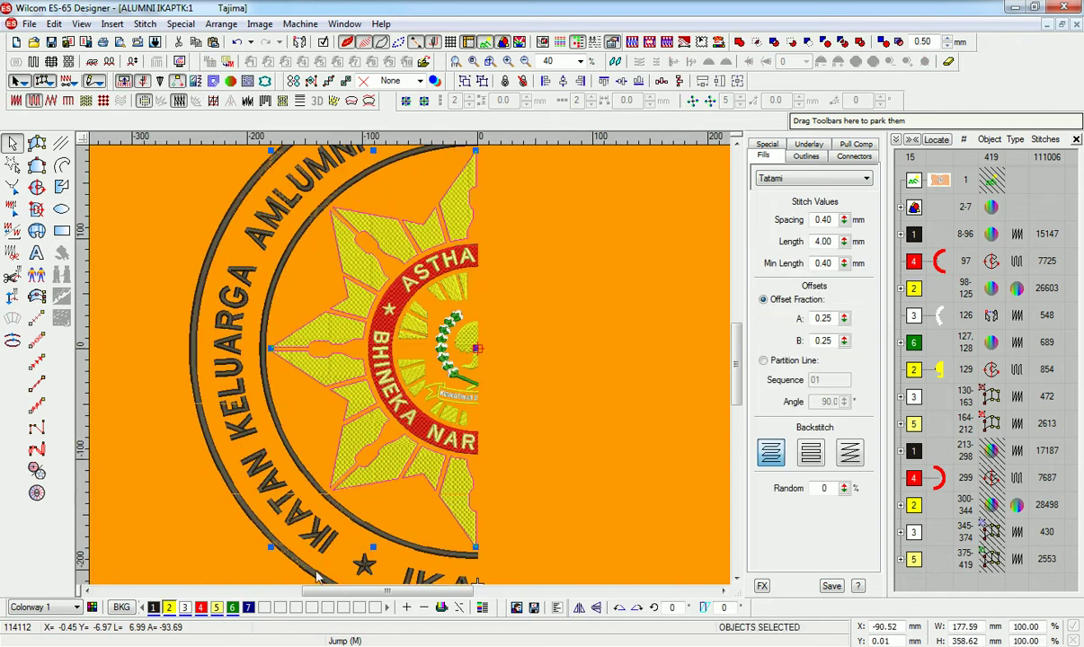
pyautogui.moveTo(910, 290); pyautogui.dragTo(913, 259)
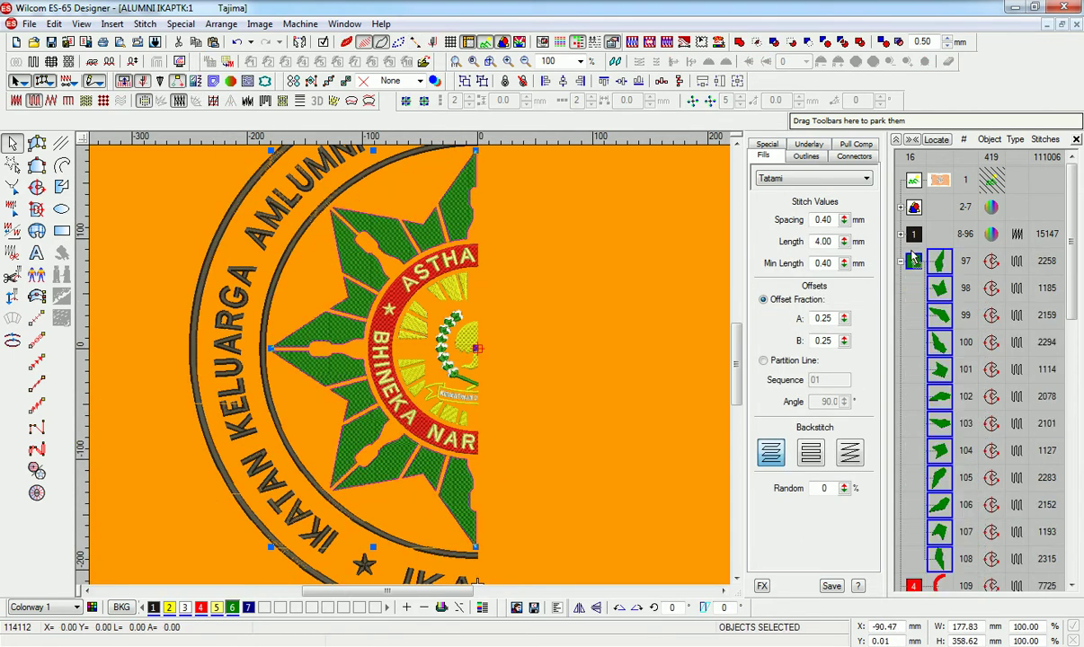
pyautogui.click(169, 607)
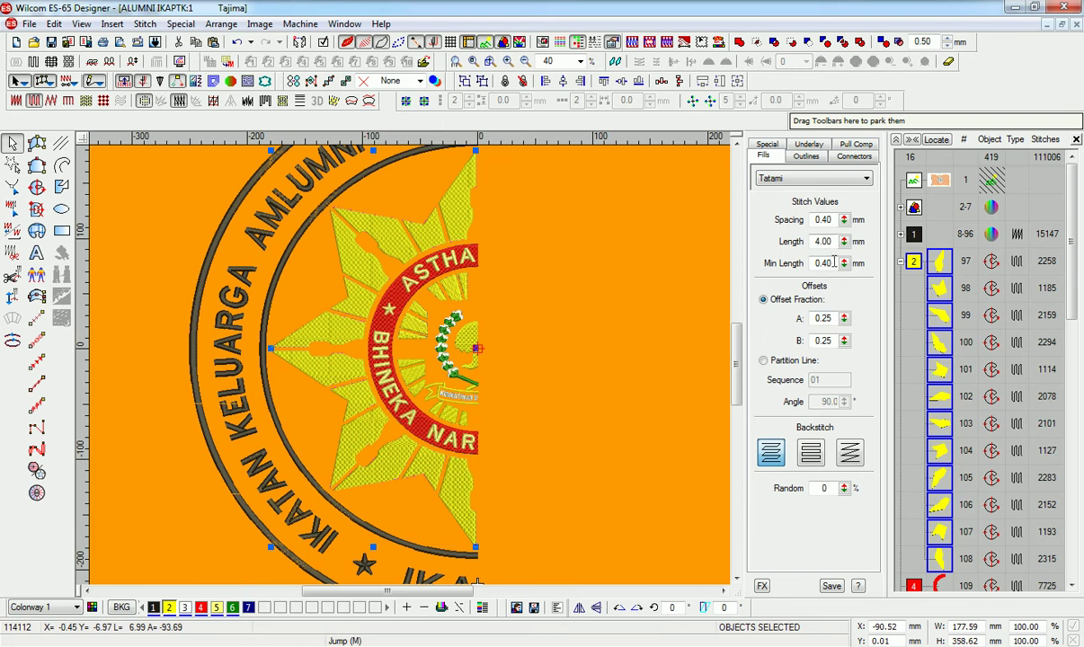
# - Set the star segments' tatami fill to 0.45 mm spacing, 4.50 mm length, 0.40 mm minimum length and offset fraction B 0.10
pyautogui.press('Return')
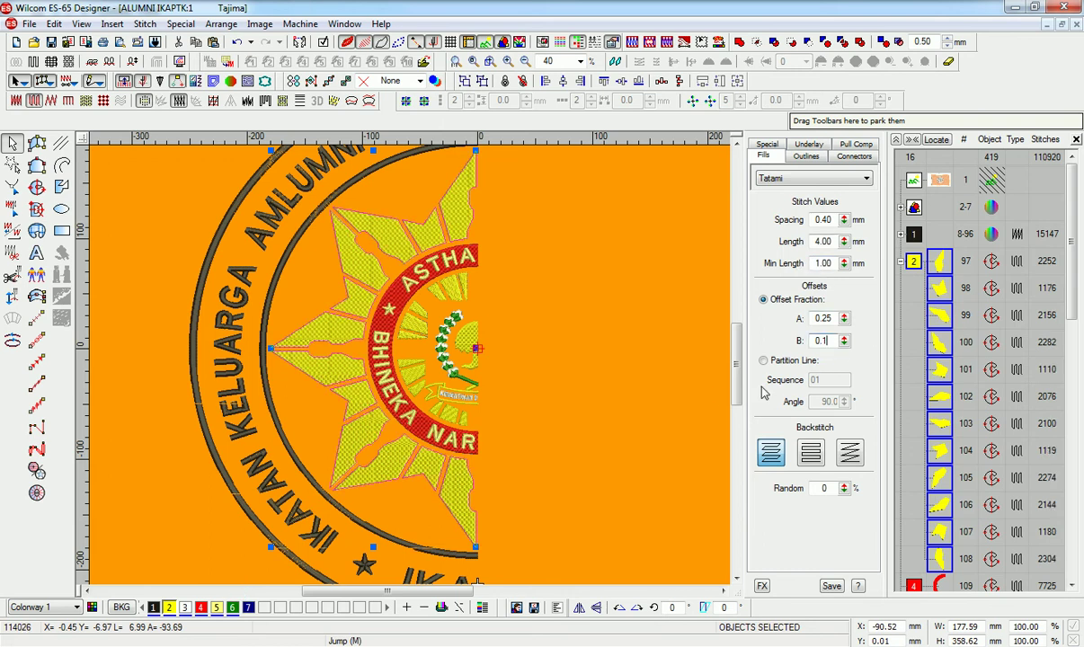
pyautogui.write('0.1')
pyautogui.press('Return')
pyautogui.write('4.5')
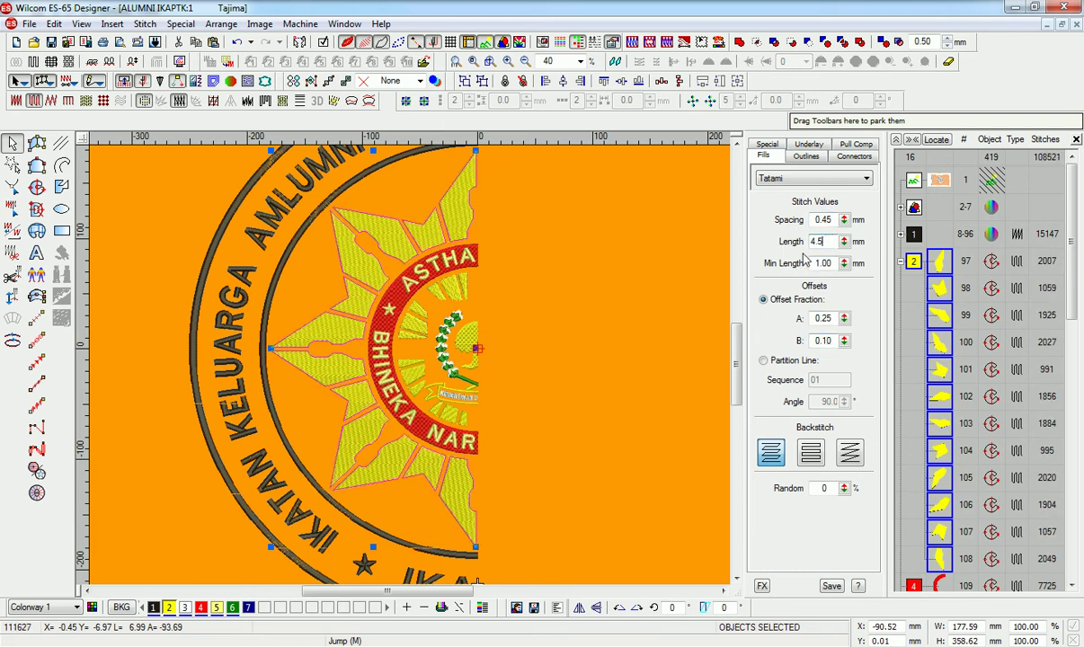
pyautogui.press('Return')
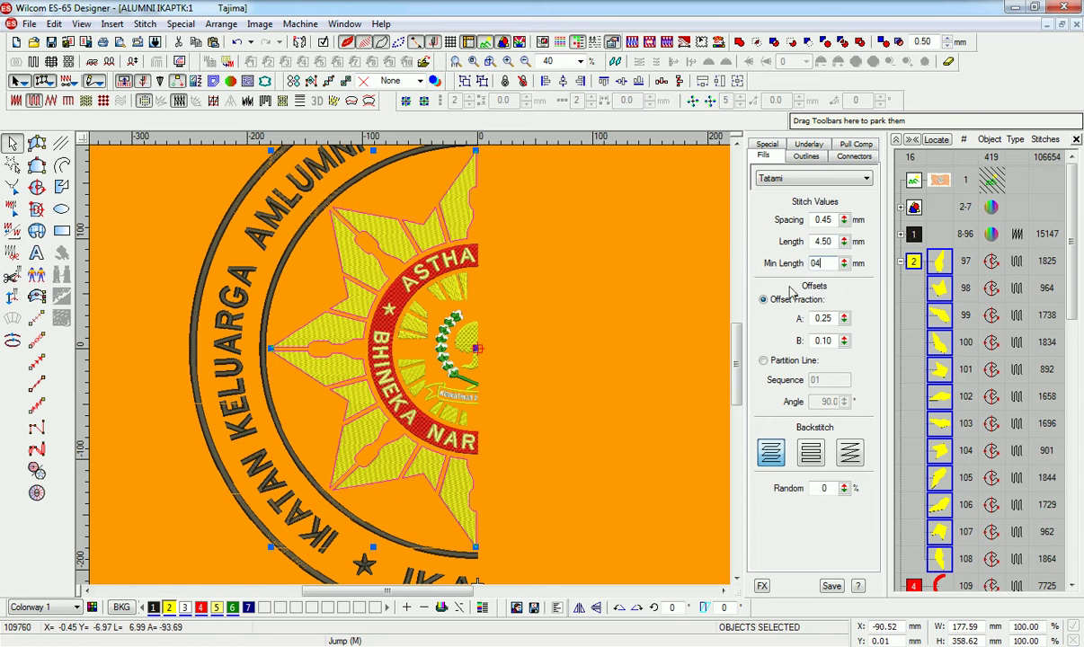
pyautogui.write('04')
pyautogui.press('Return')
pyautogui.write('0')
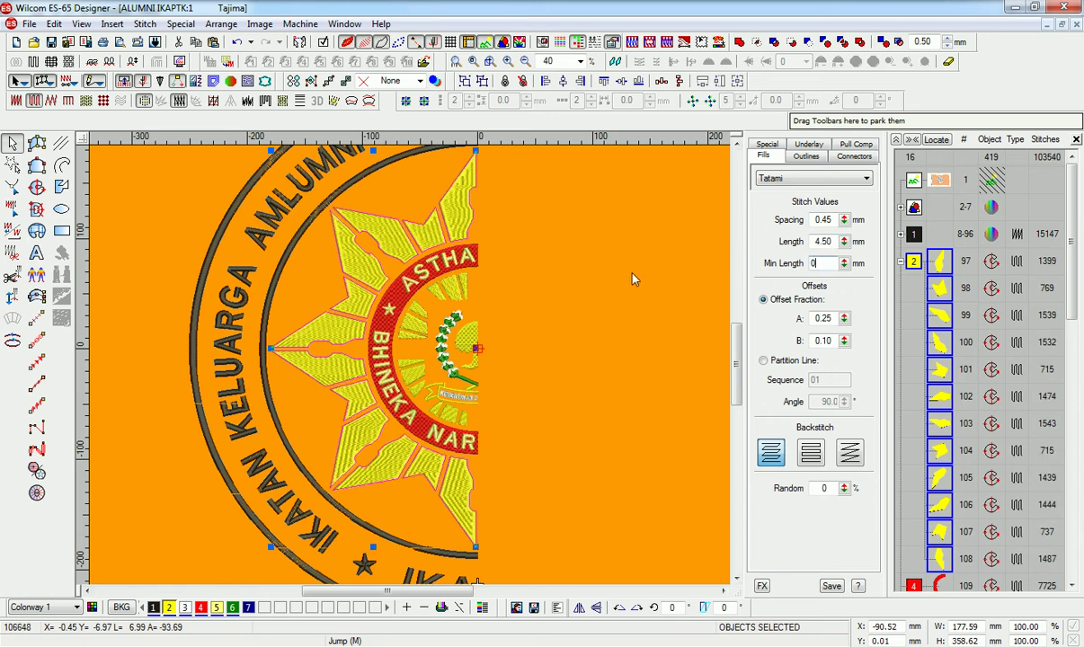
pyautogui.write('.4')
pyautogui.press('Return')
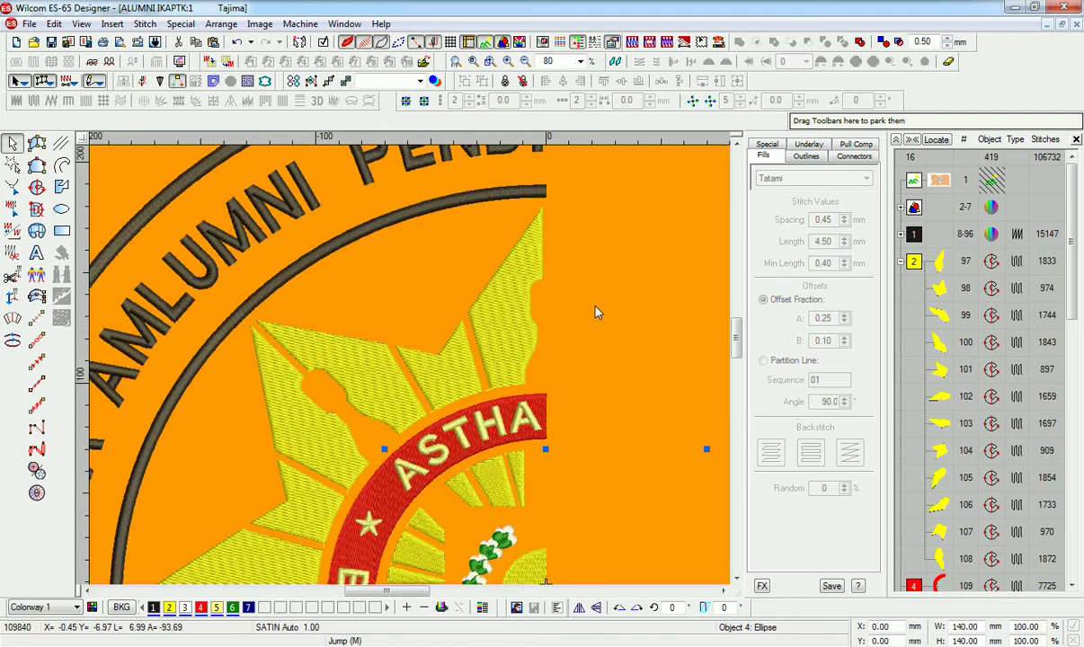
# - Hide the group of vector background shapes and show only its orange flag rectangle again
pyautogui.press('Escape')
pyautogui.hotkey('shift', 'z')
pyautogui.rightClick(931, 210)
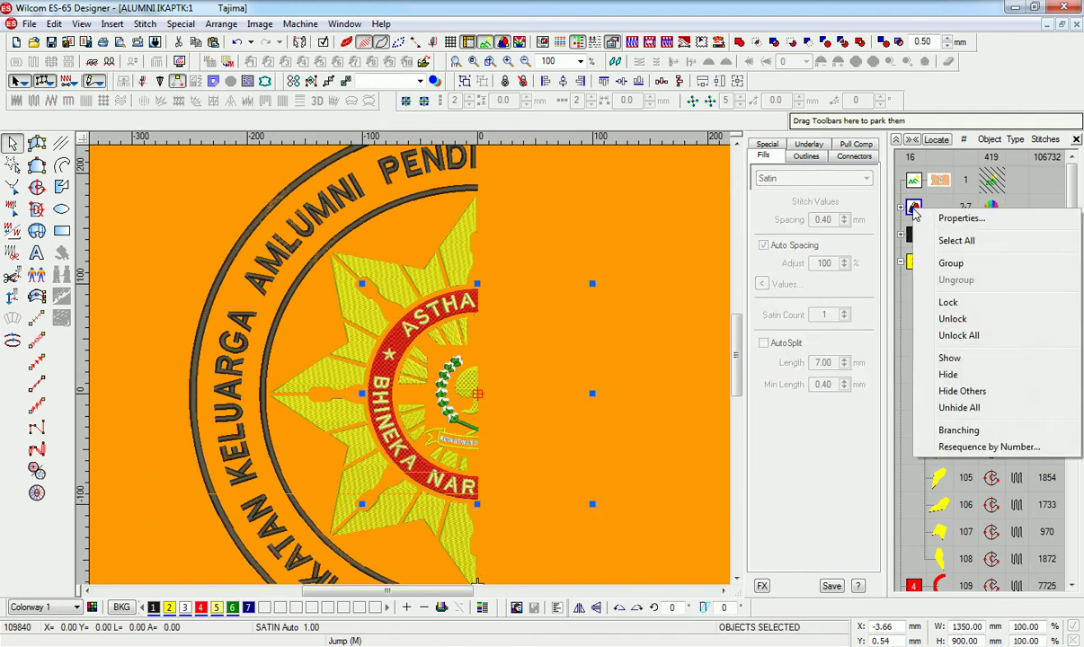
pyautogui.click(953, 370)
pyautogui.click(901, 208)
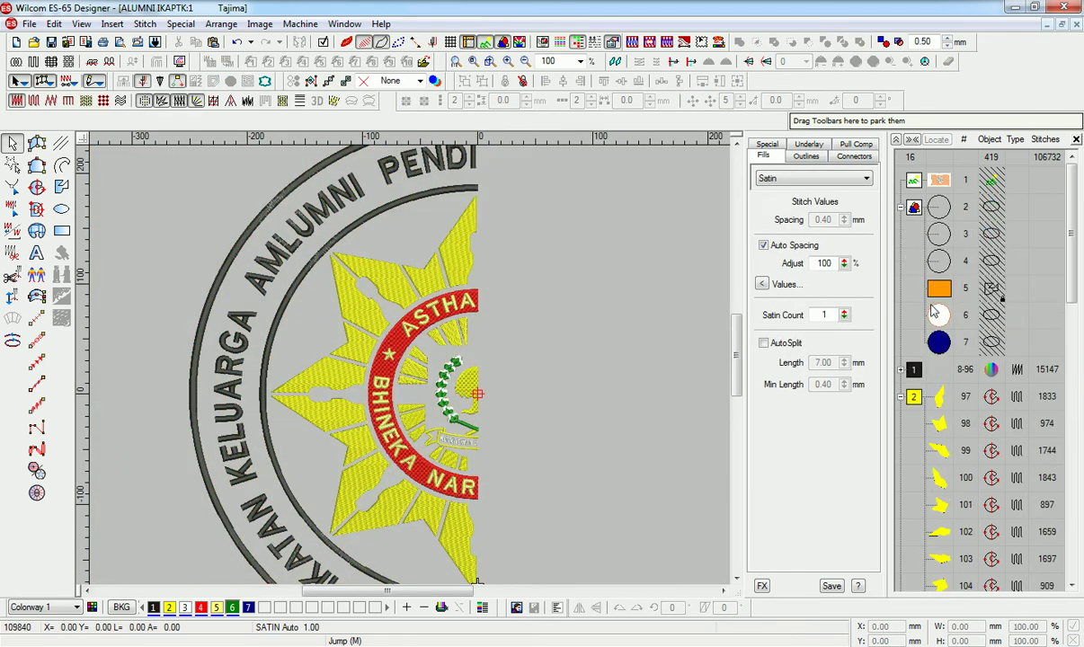
pyautogui.rightClick(939, 287)
pyautogui.click(903, 435)
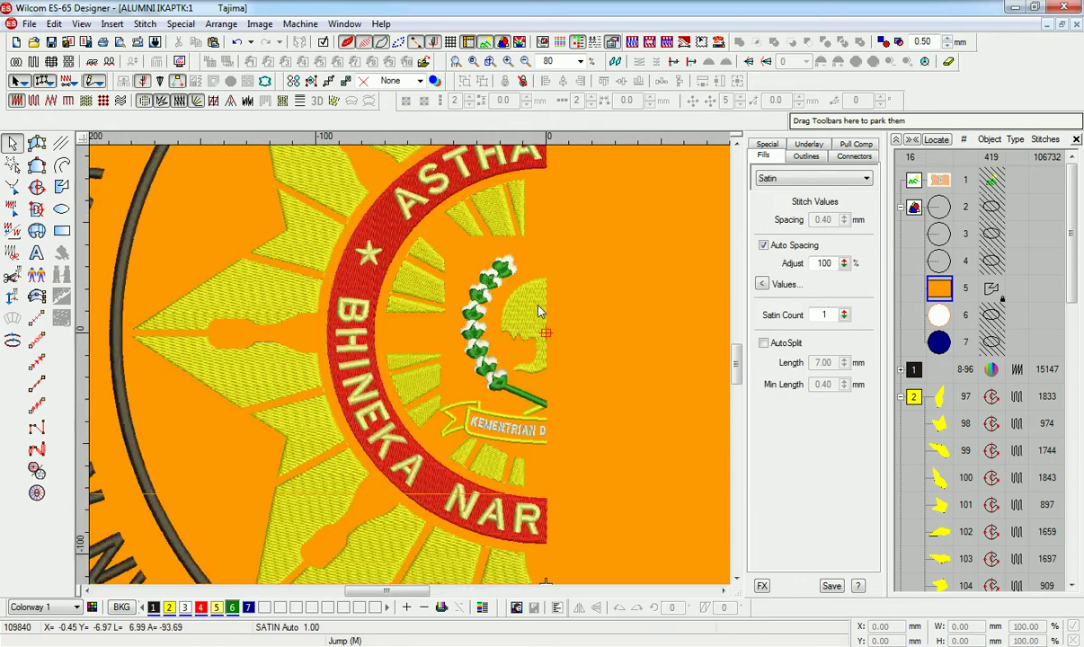
# - Try moving the red ring band behind the lettering in the stitching sequence
pyautogui.click(905, 403)
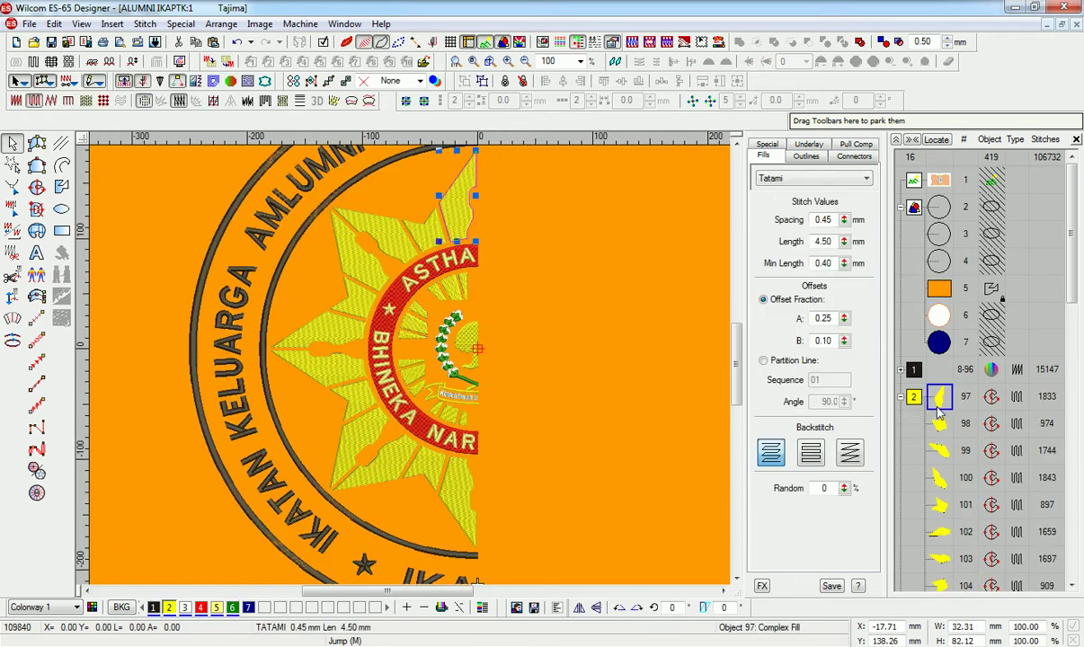
pyautogui.press('t')
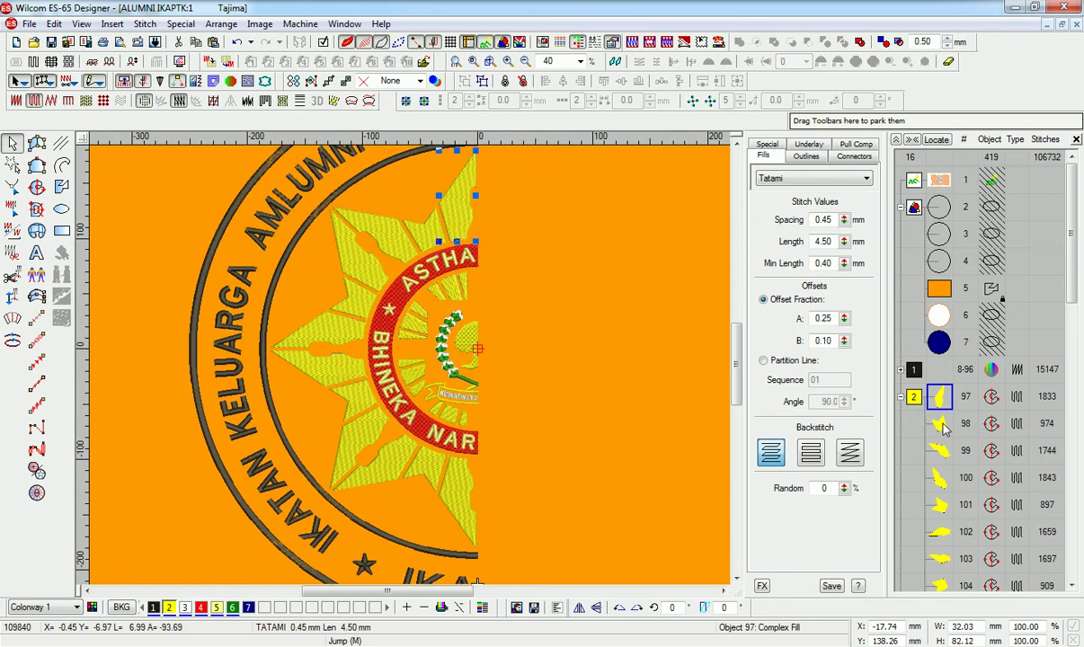
pyautogui.scroll(-4, 944, 430)
pyautogui.click(939, 447)
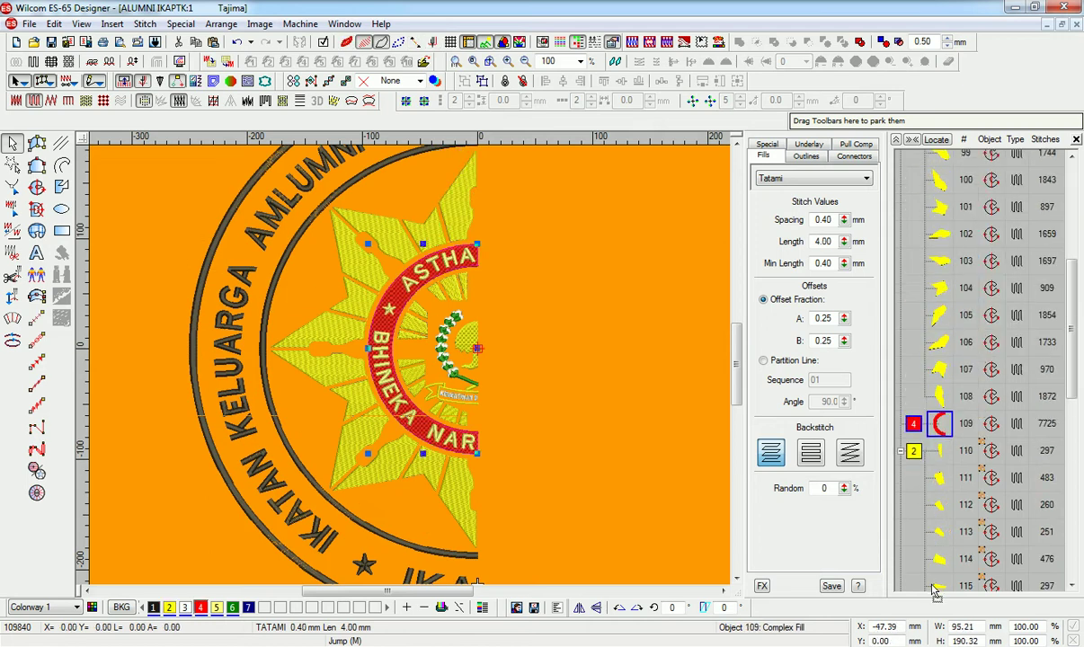
pyautogui.scroll(-5, 935, 590)
pyautogui.moveTo(917, 497); pyautogui.dragTo(917, 497)
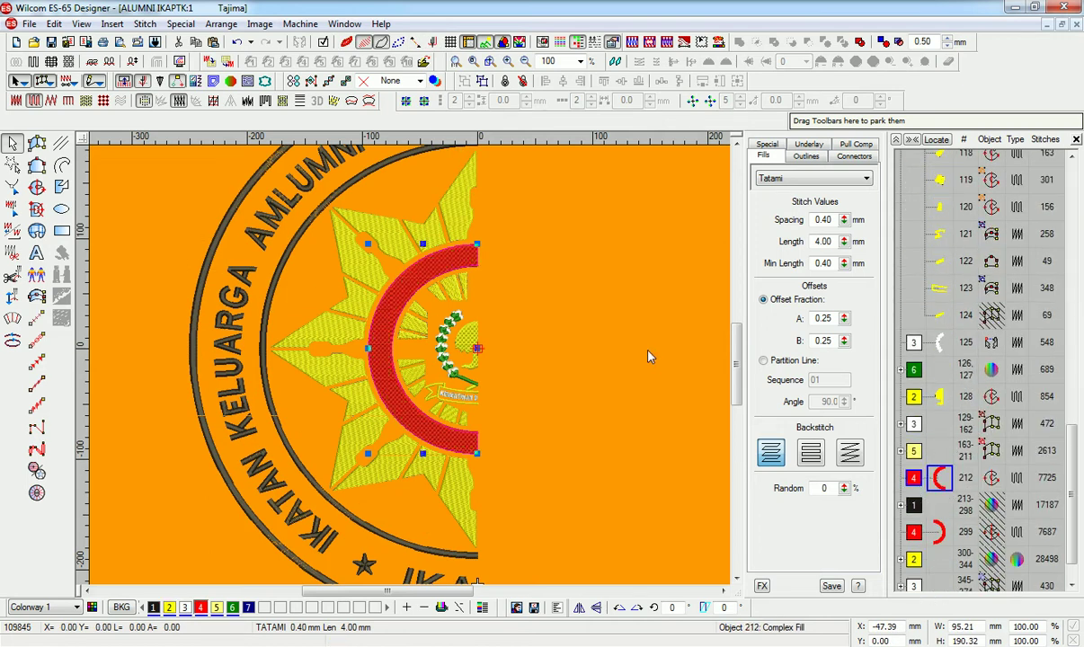
# - Move the red ring ahead of the yellow star segments and set its tatami spacing to 0.43 mm, minimum length 1.00 mm and offset B 0.10
pyautogui.click(648, 286)
pyautogui.click(939, 478)
pyautogui.moveTo(935, 157); pyautogui.dragTo(980, 340)
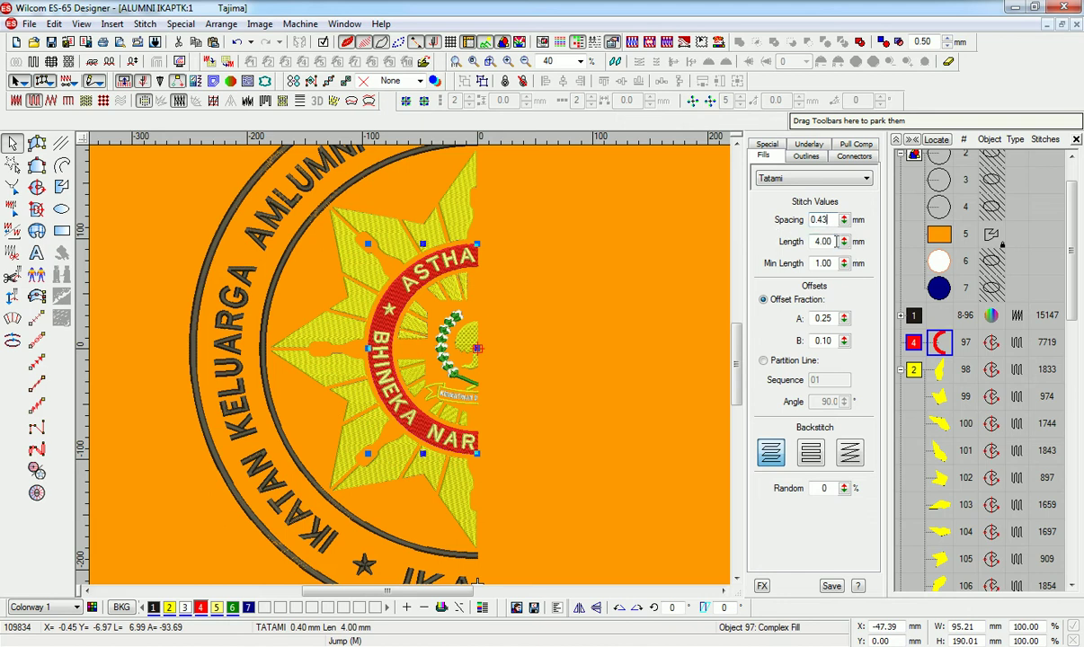
pyautogui.write('.35')
pyautogui.press('Return')
pyautogui.press('Escape')
# - Examine the stitching of the star and red ring and the order of the remaining objects in the list
pyautogui.scroll(3, 639, 350)
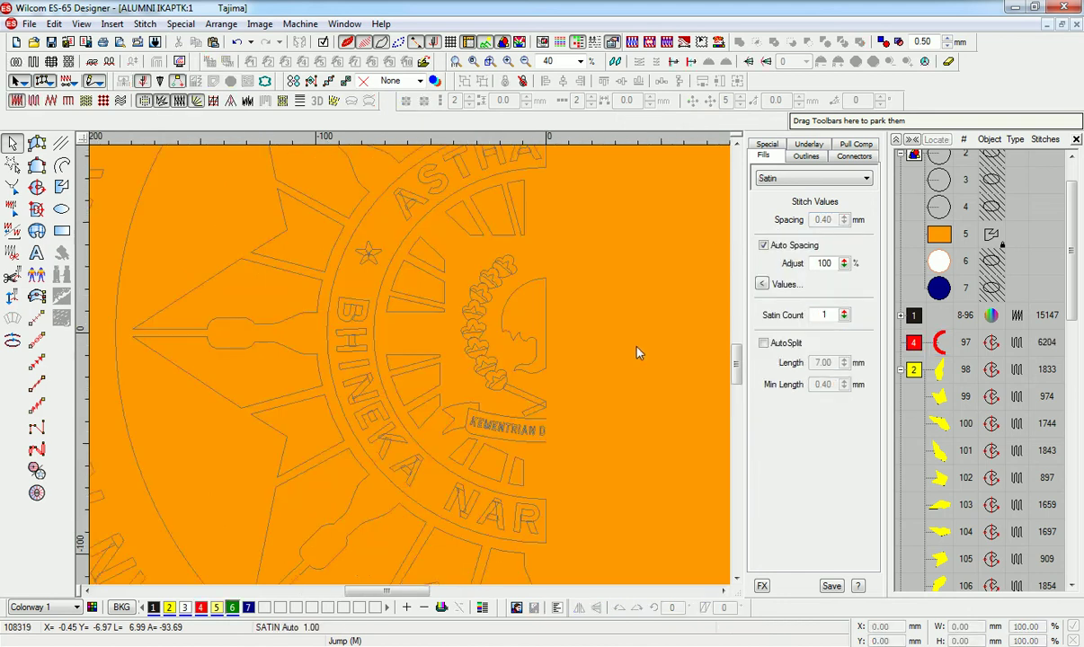
pyautogui.scroll(-3, 509, 333)
pyautogui.click(939, 378)
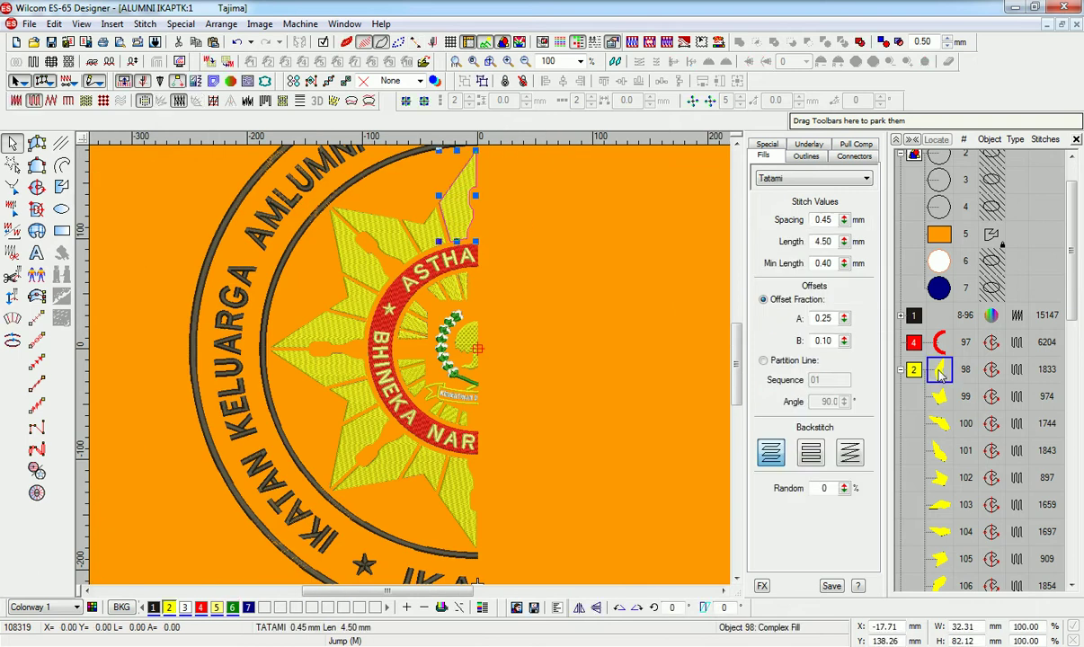
pyautogui.scroll(-10, 939, 369)
pyautogui.click(567, 368)
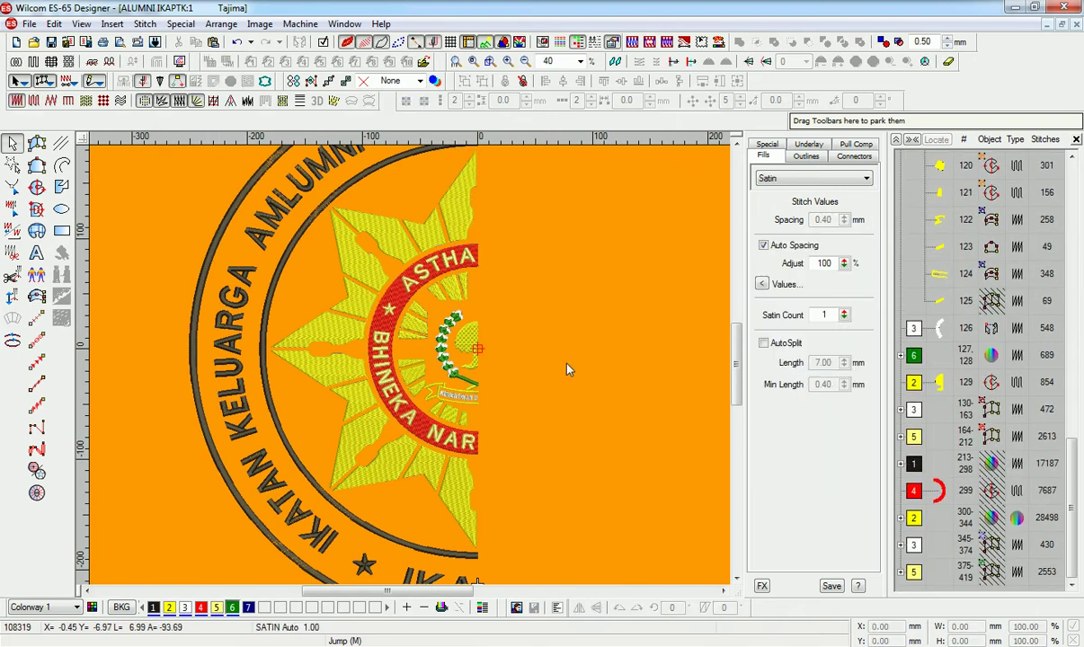
pyautogui.scroll(1, 576, 360)
pyautogui.scroll(-1, 580, 349)
# - Recolour the lettering and small star on the red ring to white, colour 3
pyautogui.click(399, 332)
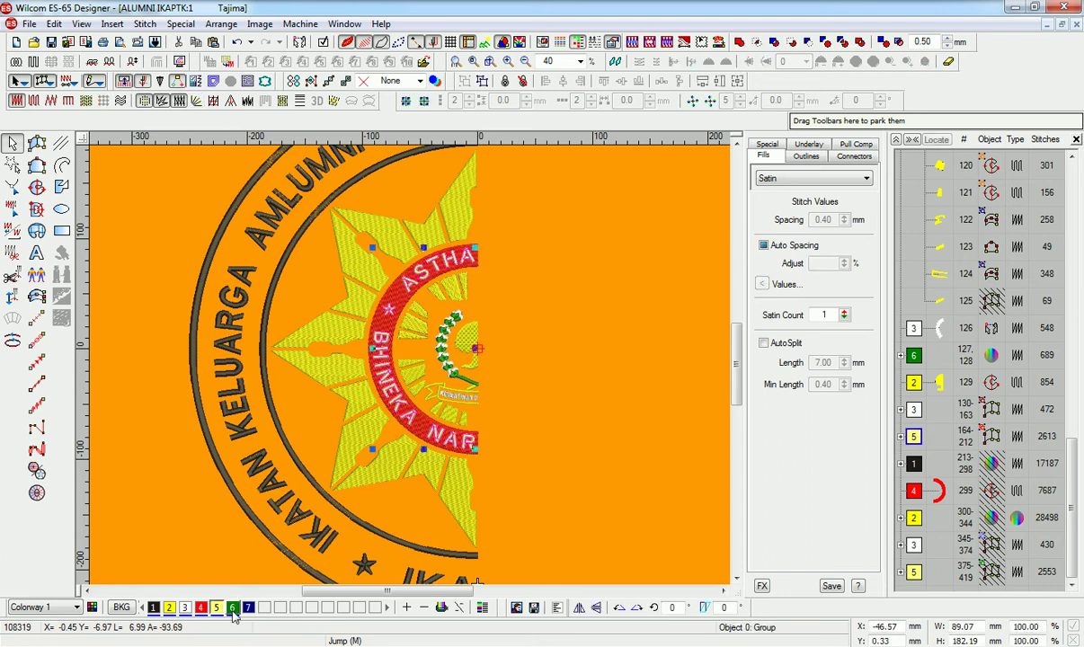
pyautogui.click(185, 608)
pyautogui.click(572, 407)
pyautogui.scroll(1, 572, 406)
pyautogui.scroll(-1, 572, 406)
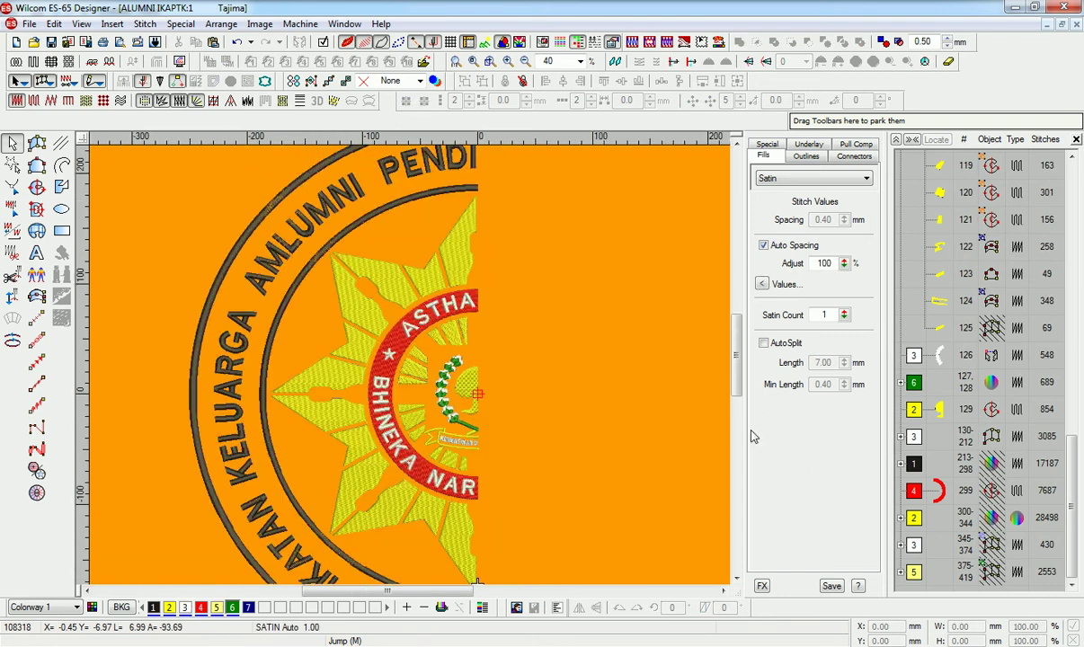
# - Inspect the hidden yellow ribbon piece, the green sprig objects and the yellow rays inside the red ring
pyautogui.click(954, 359)
pyautogui.click(943, 332)
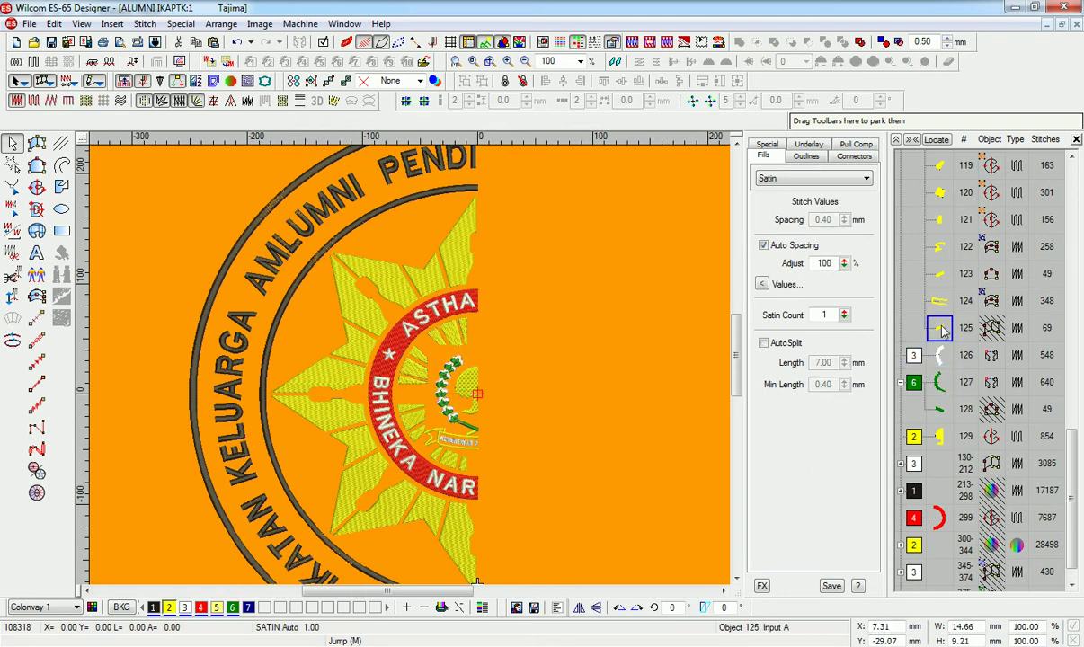
pyautogui.scroll(1, 595, 413)
pyautogui.click(520, 449)
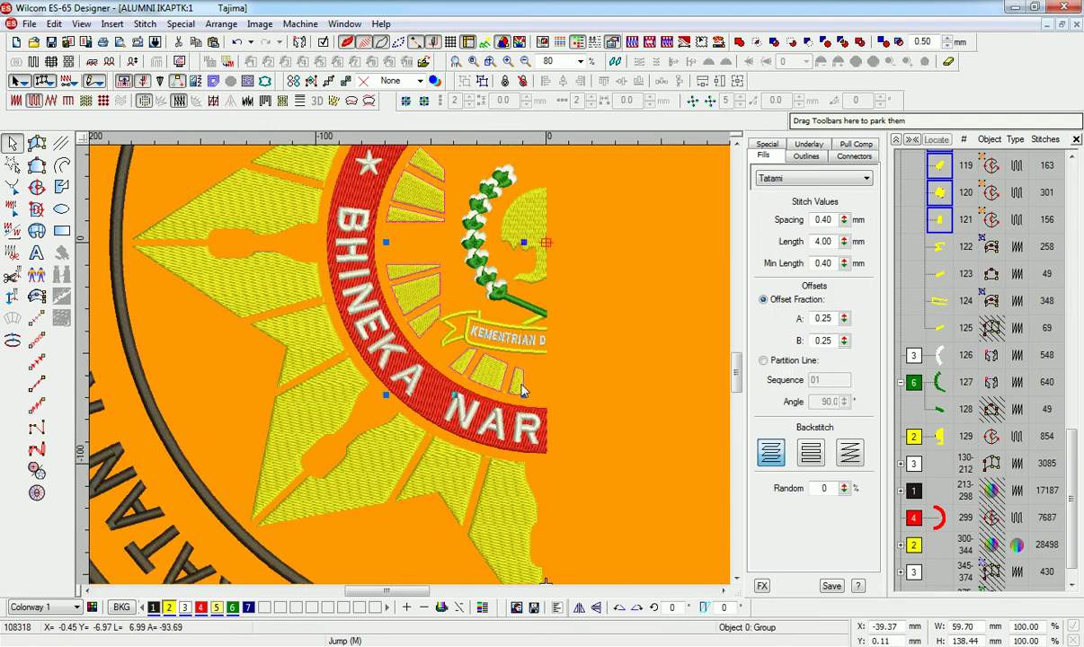
pyautogui.scroll(2, 1060, 426)
pyautogui.click(16, 100)
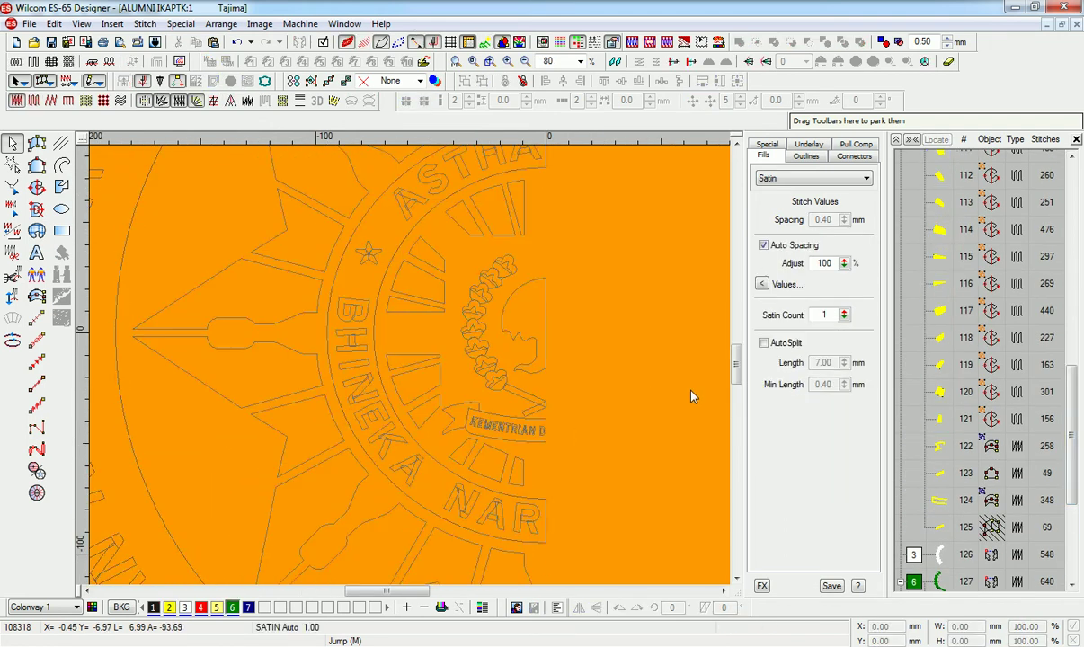
pyautogui.scroll(-3, 542, 422)
# - Examine the entry and exit points of the lowest yellow star segment beside the centre cut
pyautogui.click(461, 395)
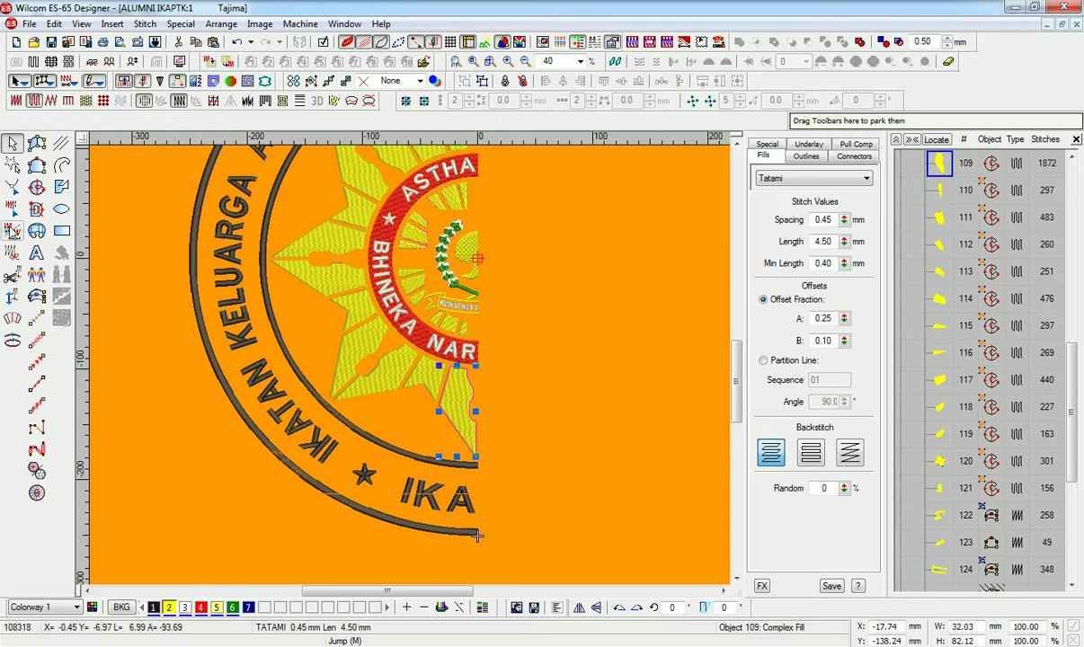
pyautogui.press('h')
pyautogui.press('z')
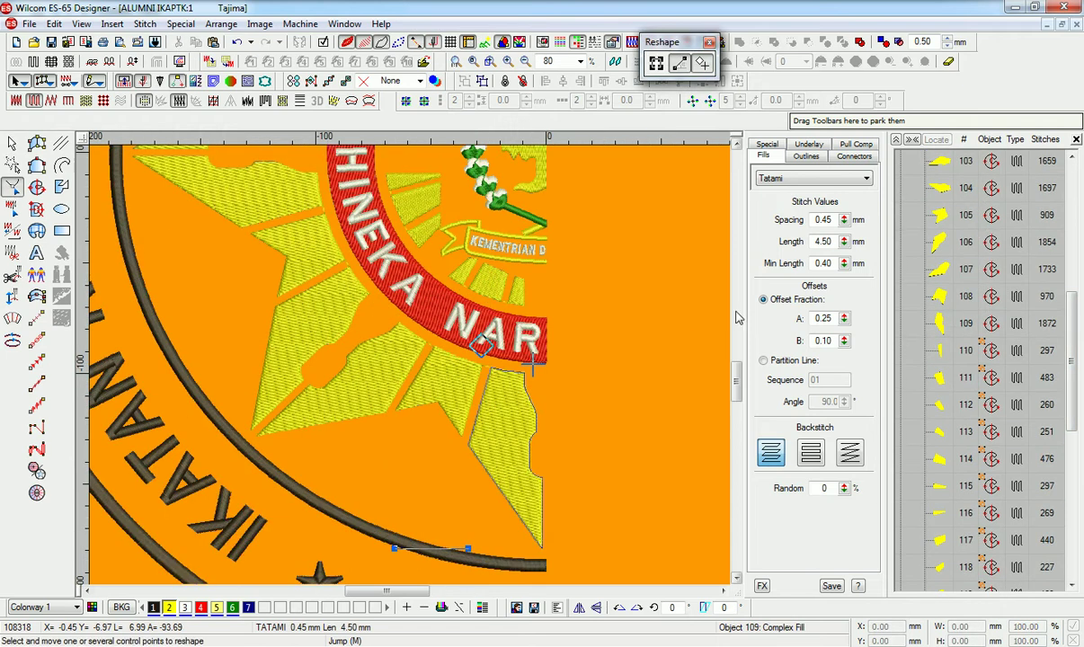
# - Ungroup the yellow rays inside the red ring and select the three rays below the ribbon
pyautogui.click(11, 143)
pyautogui.press('z')
pyautogui.click(575, 391)
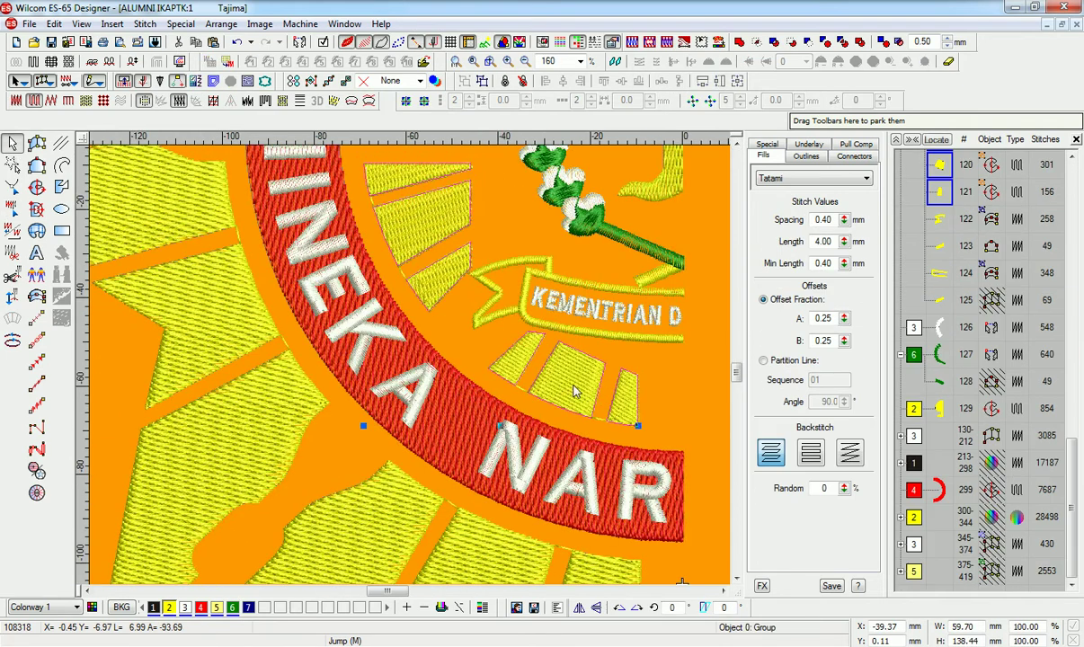
pyautogui.scroll(-2, 580, 387)
pyautogui.scroll(1, 575, 358)
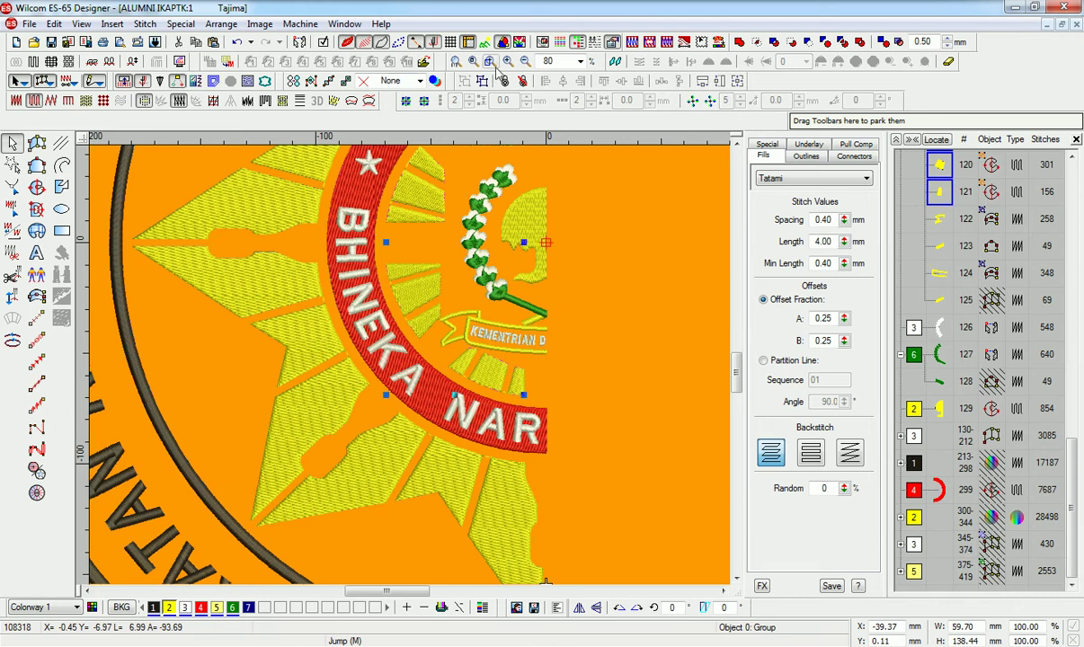
pyautogui.click(685, 326)
pyautogui.click(497, 369)
pyautogui.keyDown('ctrl'); pyautogui.click(440, 352); pyautogui.keyUp('ctrl')
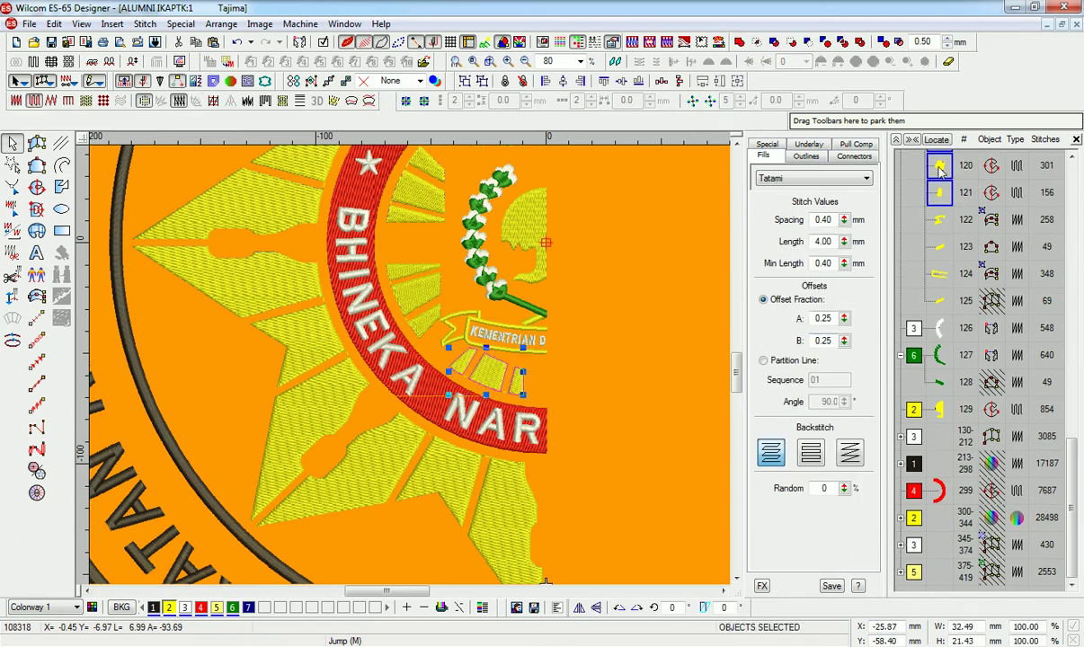
# - Recolour the lowest yellow star segment beside the centre cut to green, colour 6
pyautogui.moveTo(940, 171); pyautogui.dragTo(953, 371)
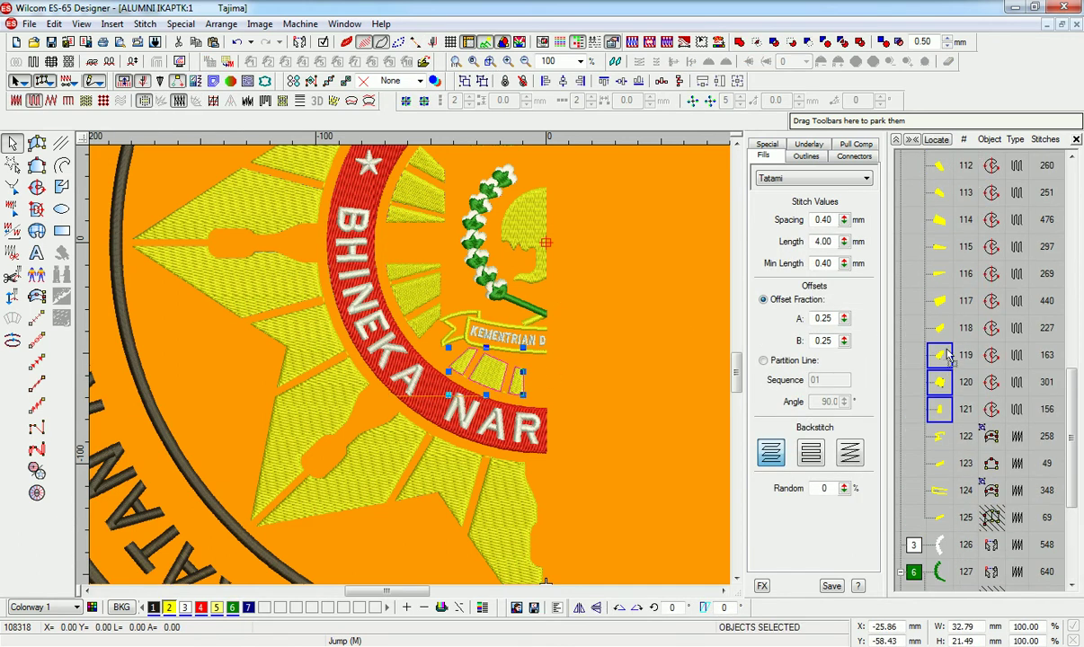
pyautogui.moveTo(944, 171); pyautogui.dragTo(939, 355)
pyautogui.hotkey('shift', 'Tab')
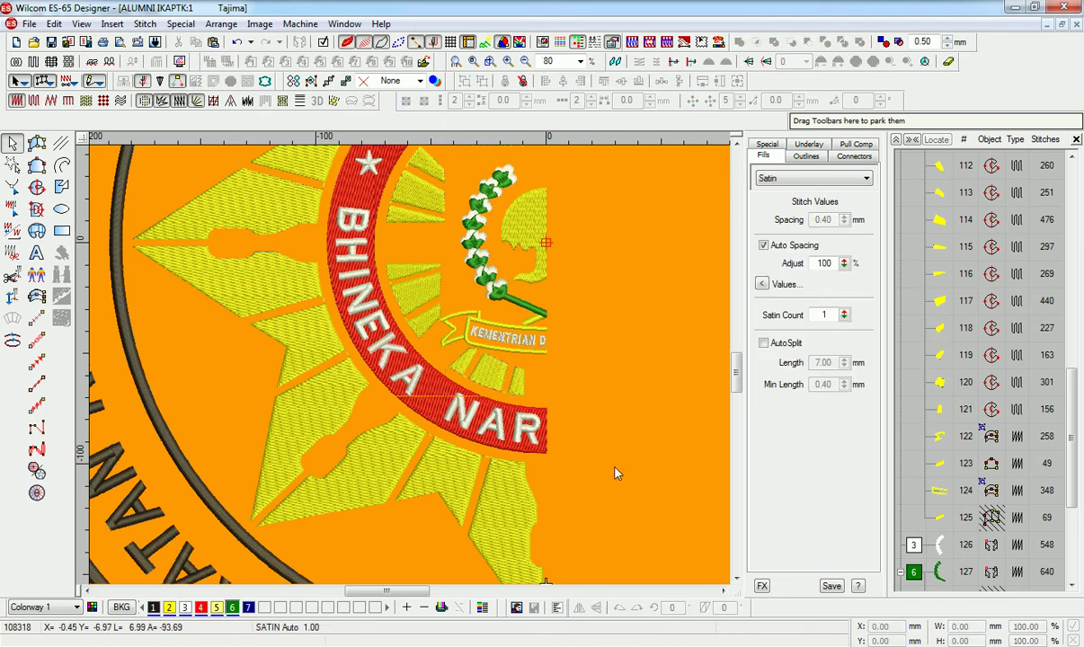
pyautogui.hotkey('shift', 'Tab')
pyautogui.click(233, 611)
# - Move the three rays below the ribbon directly after the green star segment, sequenced from the centre cut outwards
pyautogui.click(609, 257)
pyautogui.click(459, 359)
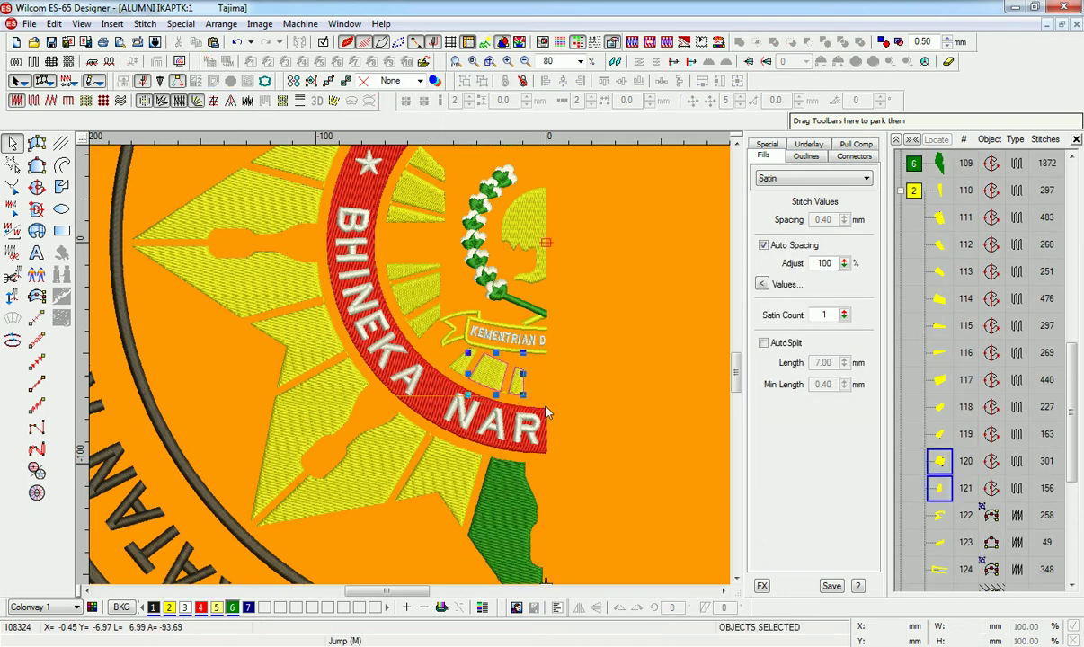
pyautogui.click(460, 368)
pyautogui.click(459, 368)
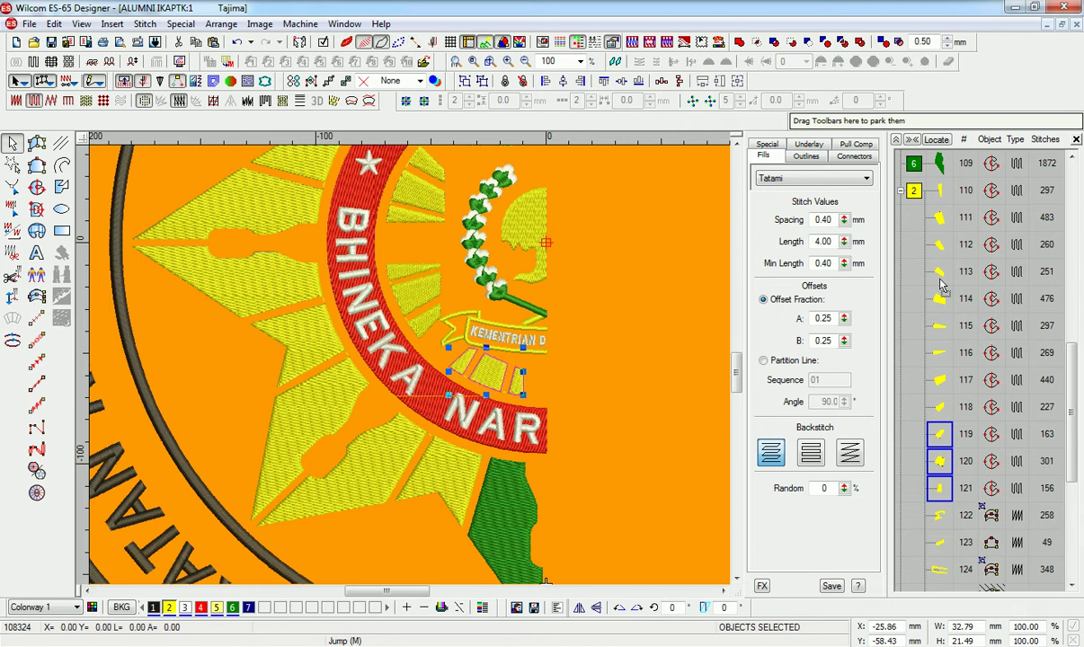
pyautogui.click(710, 318)
pyautogui.scroll(2, 550, 351)
pyautogui.click(940, 244)
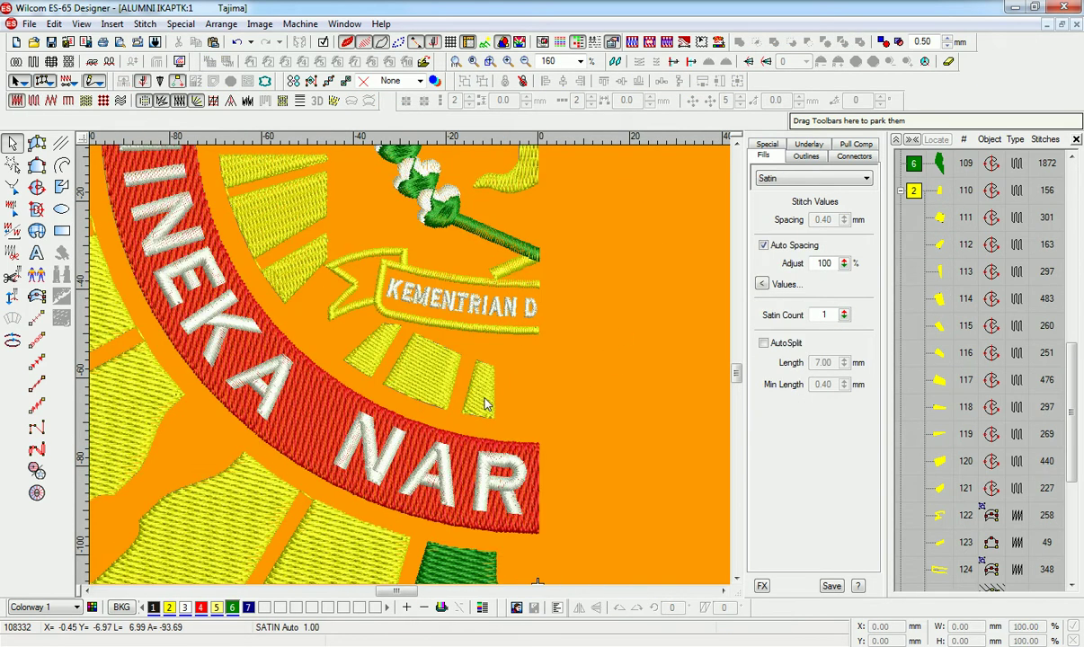
# - Reposition the entry and exit points of the three rays below the ribbon so each connects to its neighbour
pyautogui.click(359, 355)
pyautogui.press('h')
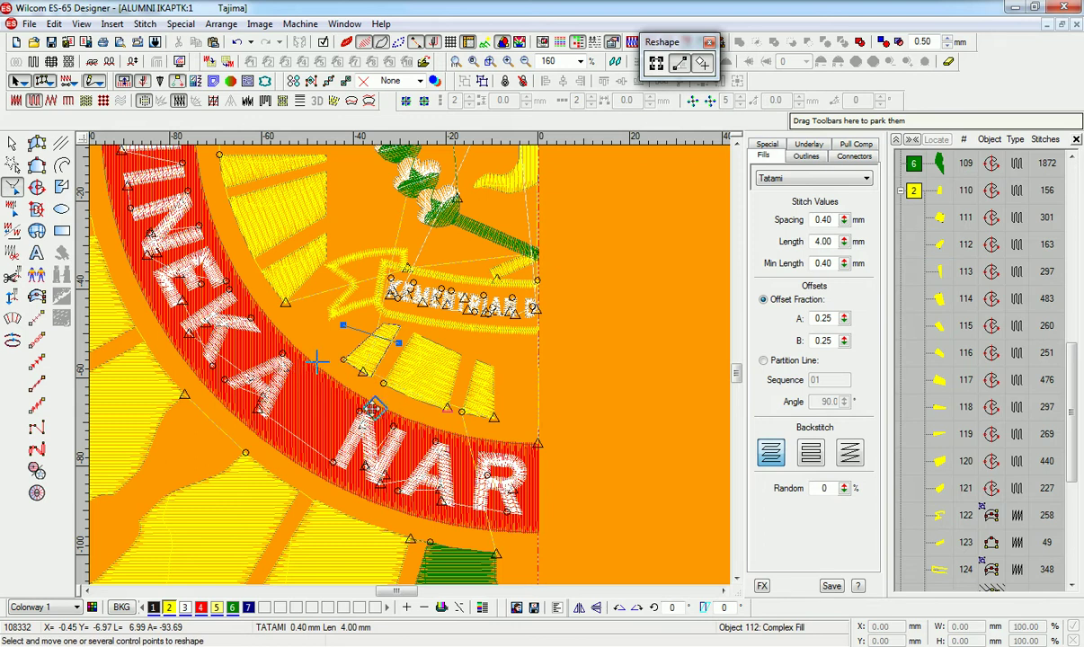
pyautogui.click(461, 393)
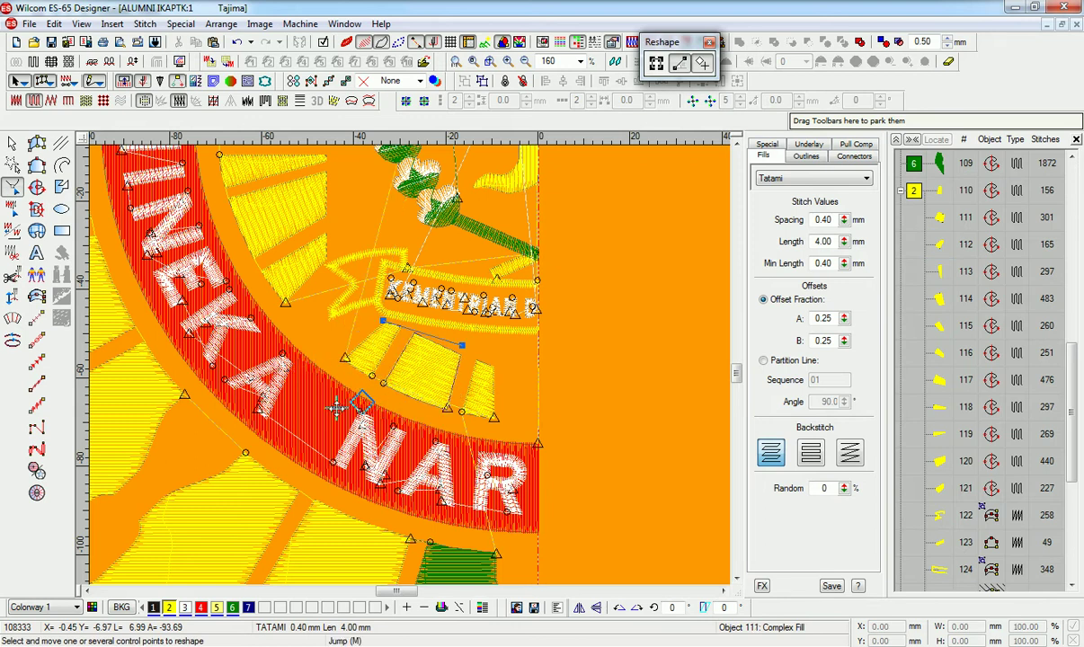
pyautogui.moveTo(383, 384); pyautogui.dragTo(443, 406)
pyautogui.click(409, 416)
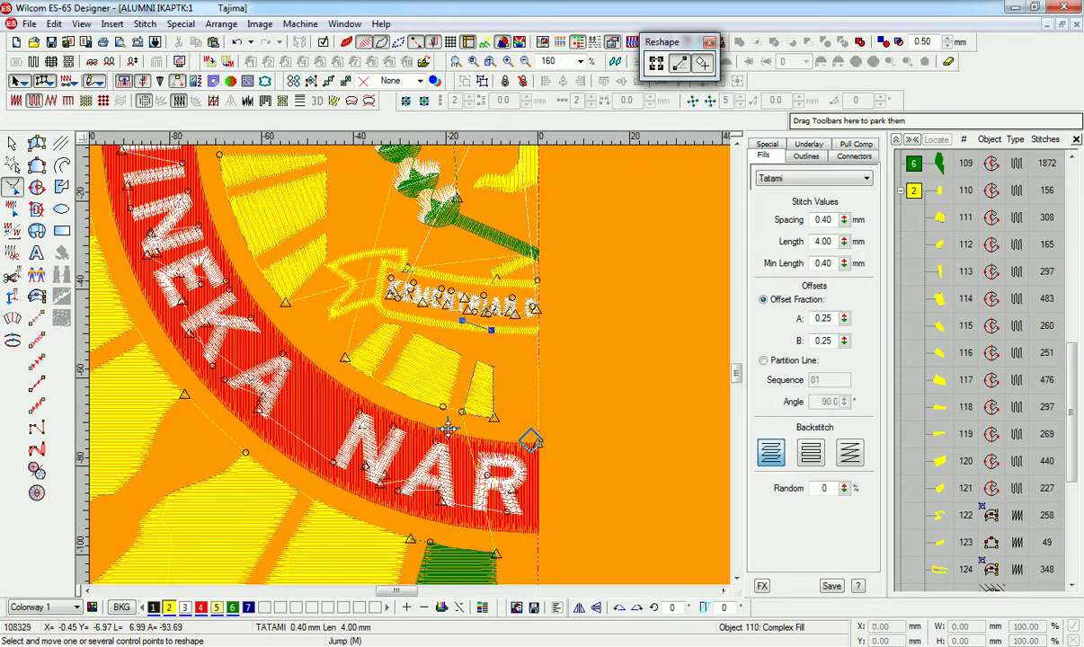
# - Sequence the ray beside the ribbon's tail directly after the three rays below the ribbon, and recolour those three green, colour 6
pyautogui.scroll(3, 447, 430)
pyautogui.click(940, 490)
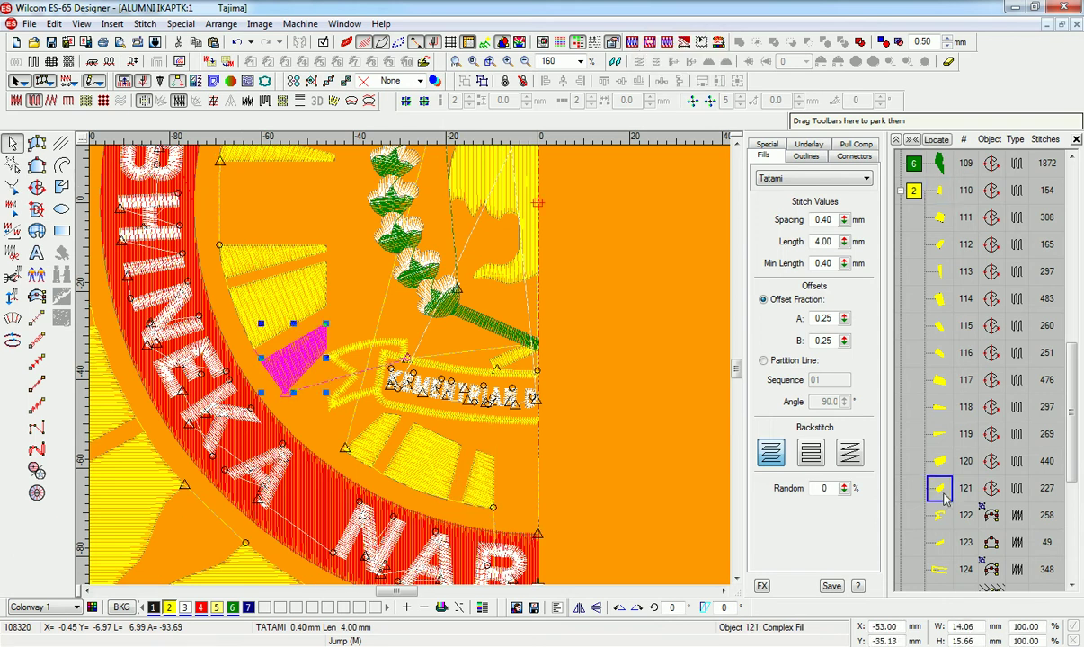
pyautogui.moveTo(944, 499); pyautogui.dragTo(939, 271)
pyautogui.click(940, 216)
pyautogui.keyDown('shift'); pyautogui.click(939, 271); pyautogui.keyUp('shift')
pyautogui.click(232, 608)
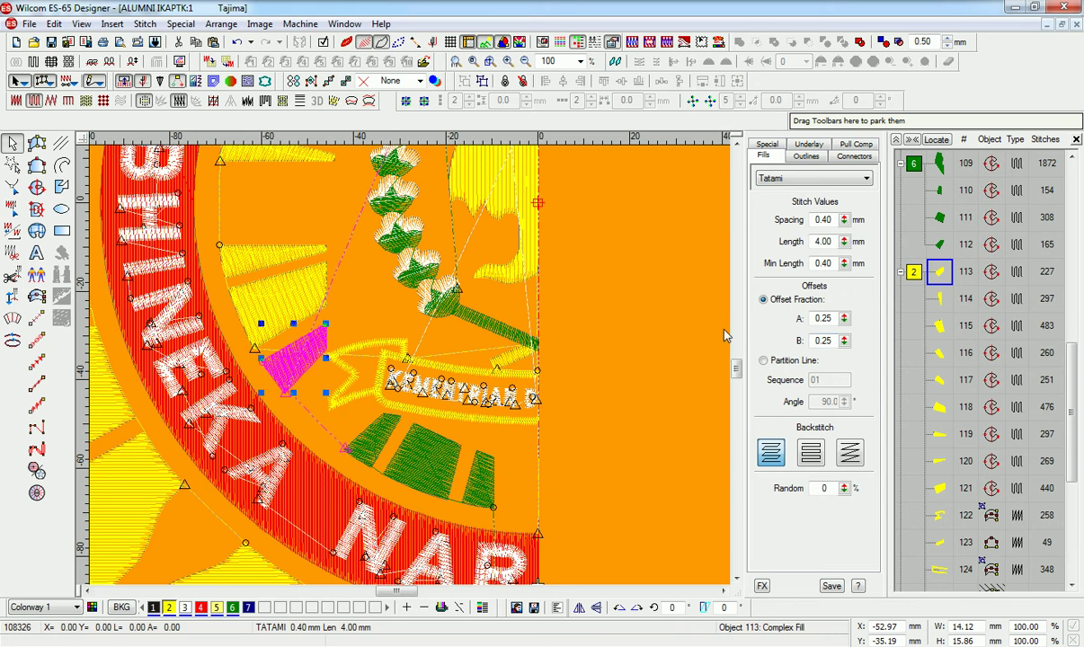
# - Sequence the wide and narrow lower-left rays after the ray beside the ribbon's tail, and recolour all three green, colour 6
pyautogui.click(256, 270)
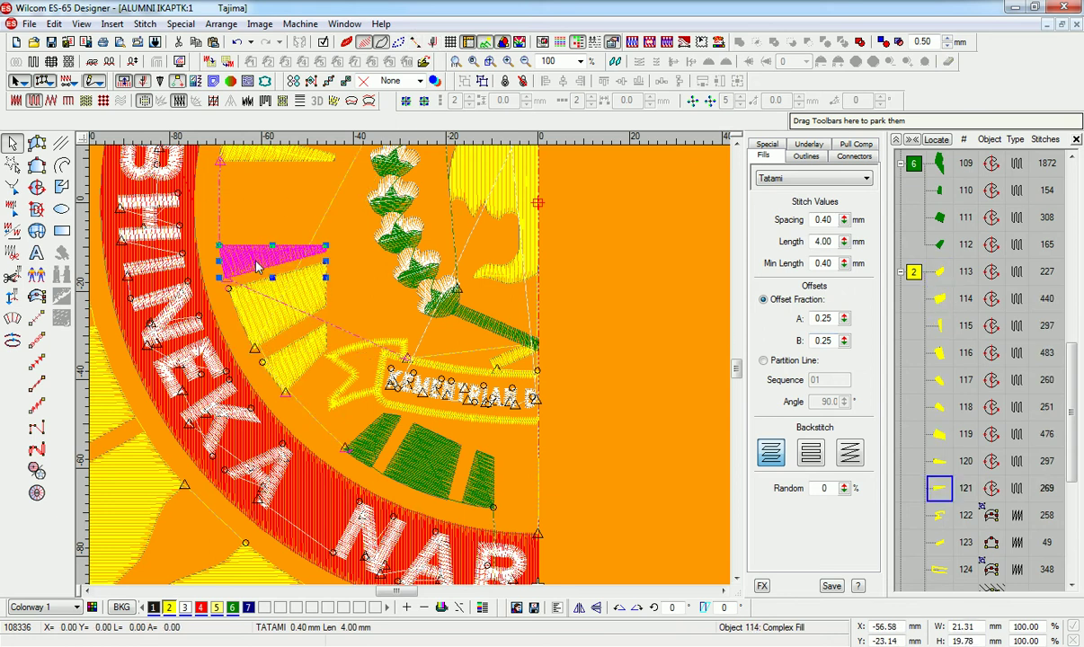
pyautogui.moveTo(939, 488); pyautogui.dragTo(940, 312)
pyautogui.click(939, 270)
pyautogui.keyDown('shift'); pyautogui.click(939, 299); pyautogui.keyUp('shift')
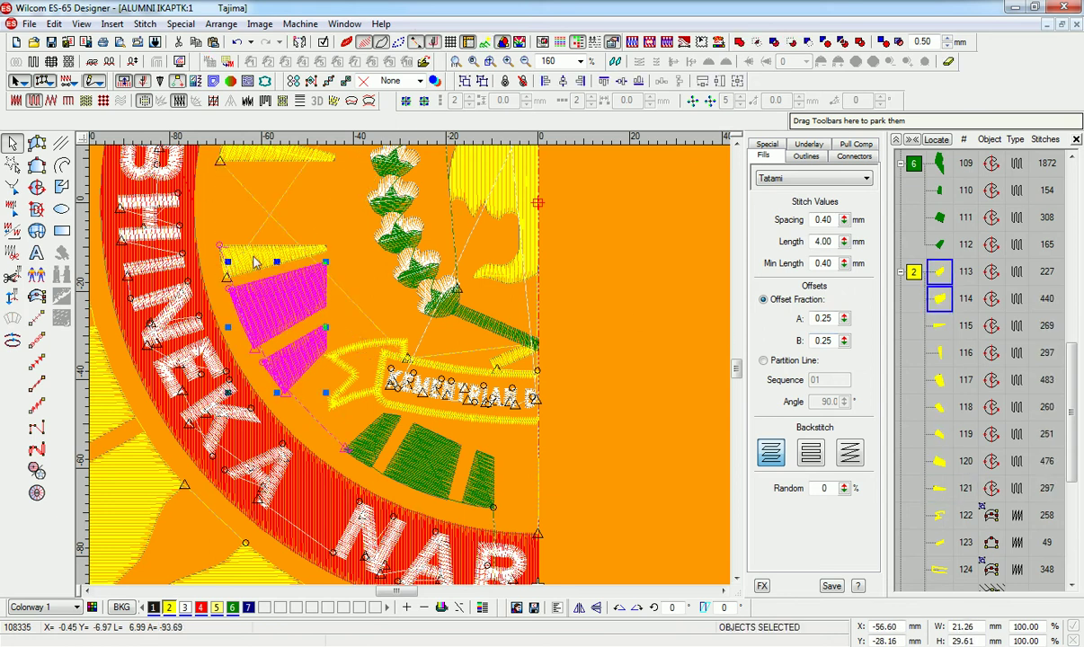
pyautogui.press('Escape')
# - Reposition the entry and exit points of the three green lower-left rays so they connect in stitching order
pyautogui.click(292, 359)
pyautogui.press('h')
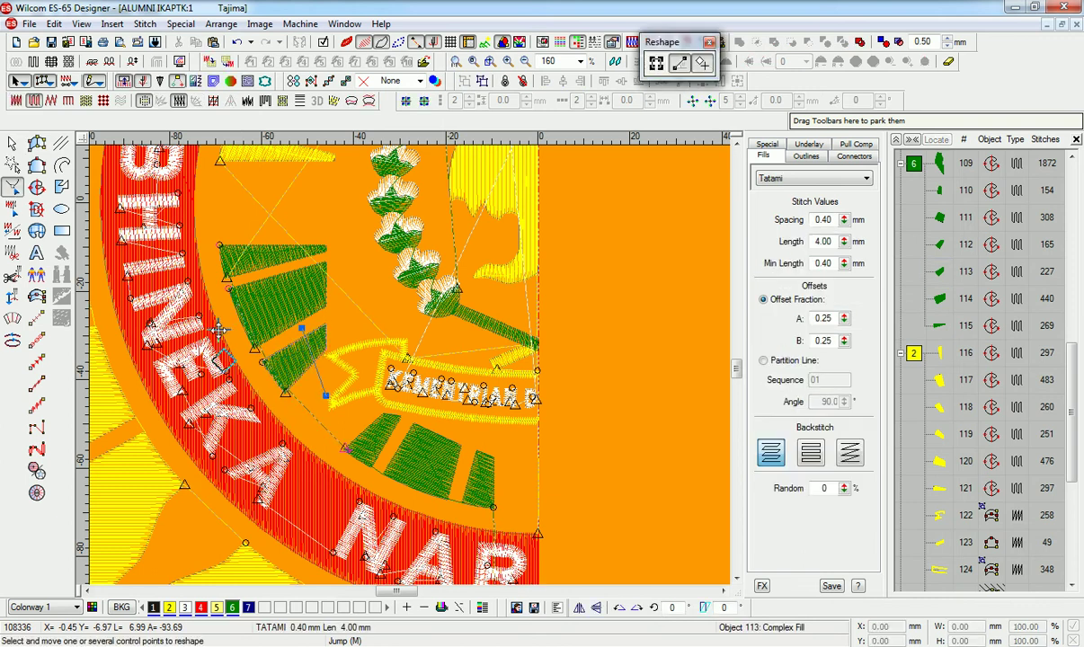
pyautogui.click(284, 336)
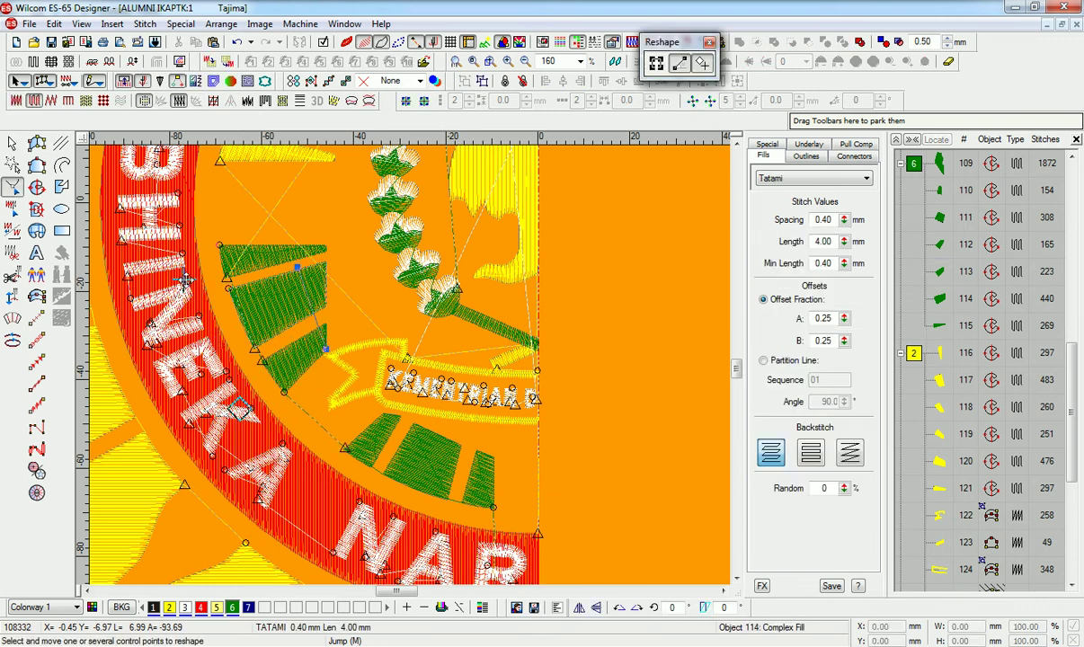
pyautogui.press('Tab')
pyautogui.scroll(3, 198, 235)
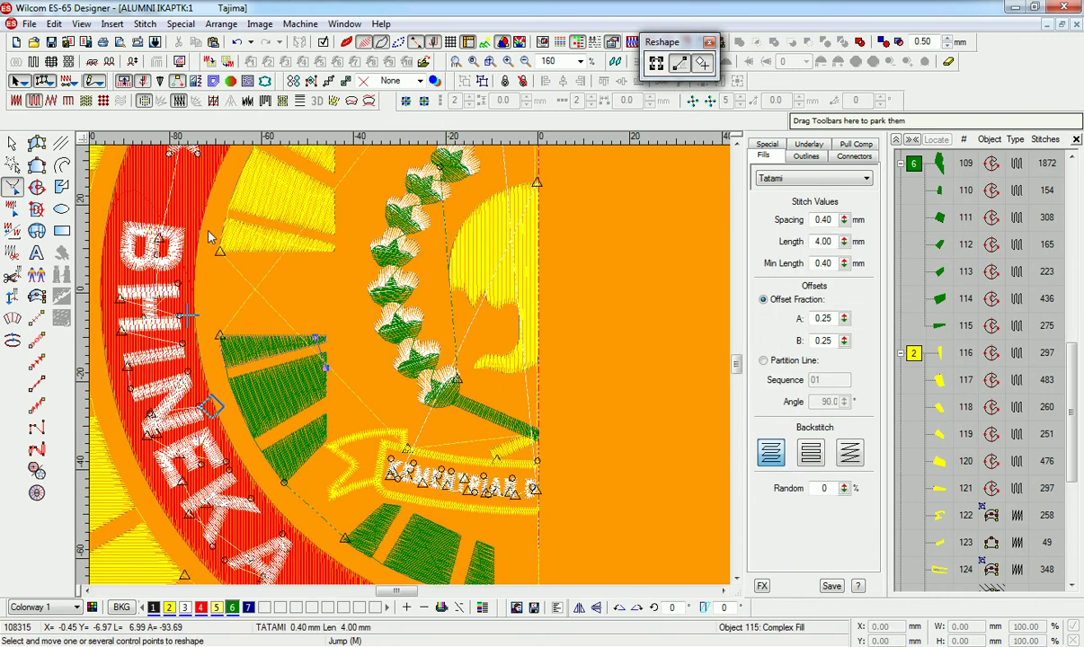
# - Move the narrow and wide upper-left rays directly after the green rays, with the narrow one stitched first
pyautogui.press('Escape')
pyautogui.click(942, 487)
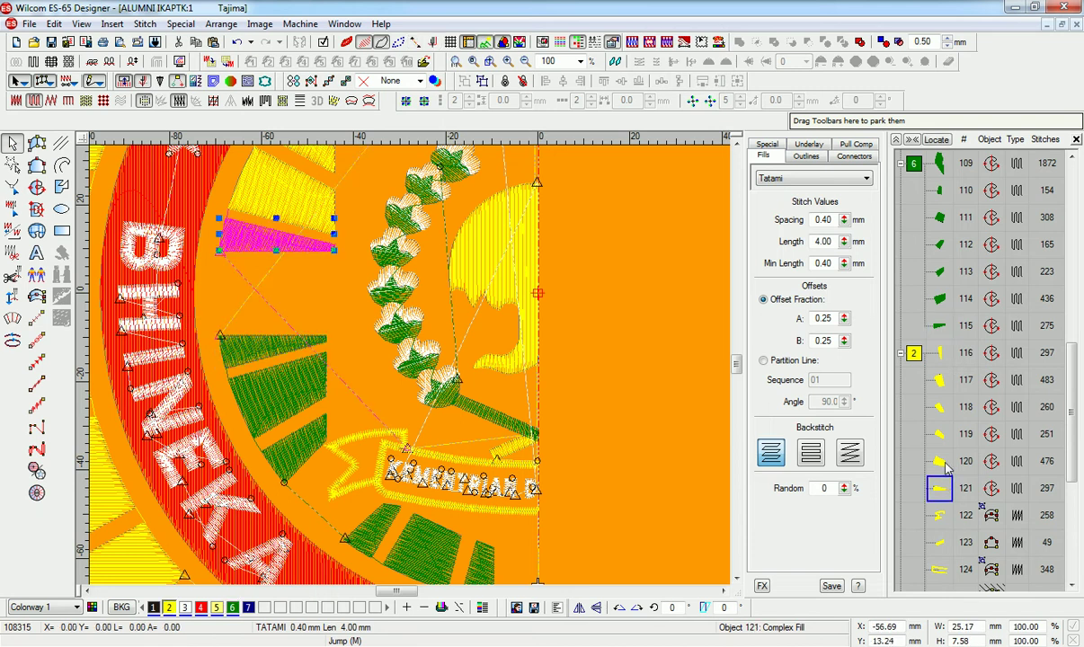
pyautogui.keyDown('ctrl'); pyautogui.click(940, 460); pyautogui.keyUp('ctrl')
pyautogui.moveTo(939, 461); pyautogui.dragTo(947, 393)
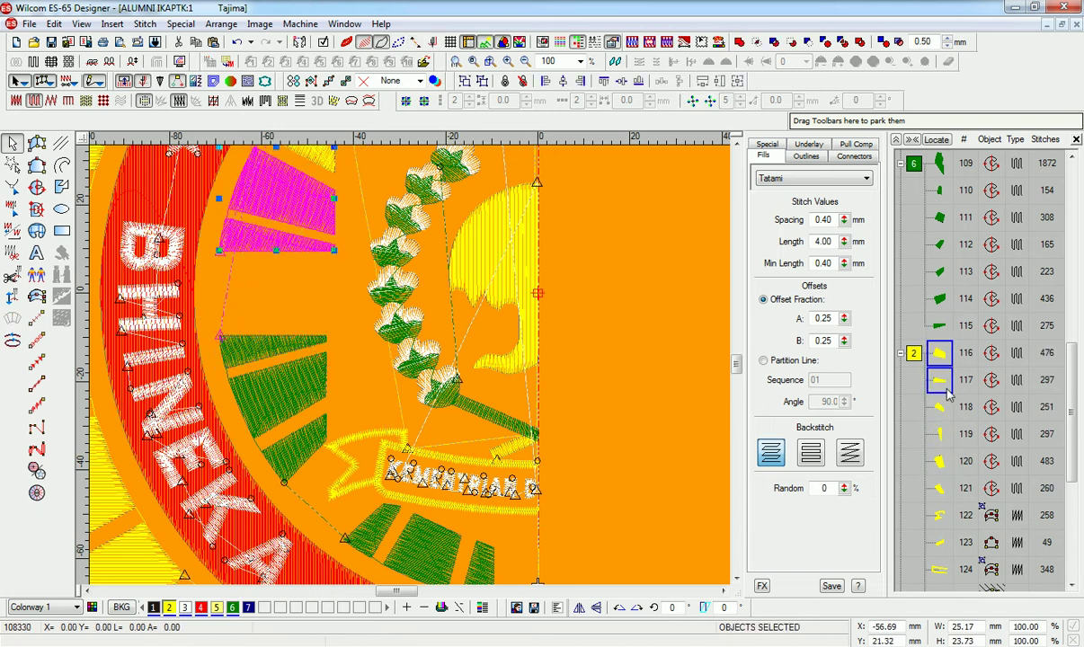
pyautogui.click(940, 380)
# - Reposition the entry and exit points of the upper-left rays so the stitching runs upward along the red ring
pyautogui.press('h')
pyautogui.scroll(3, 385, 396)
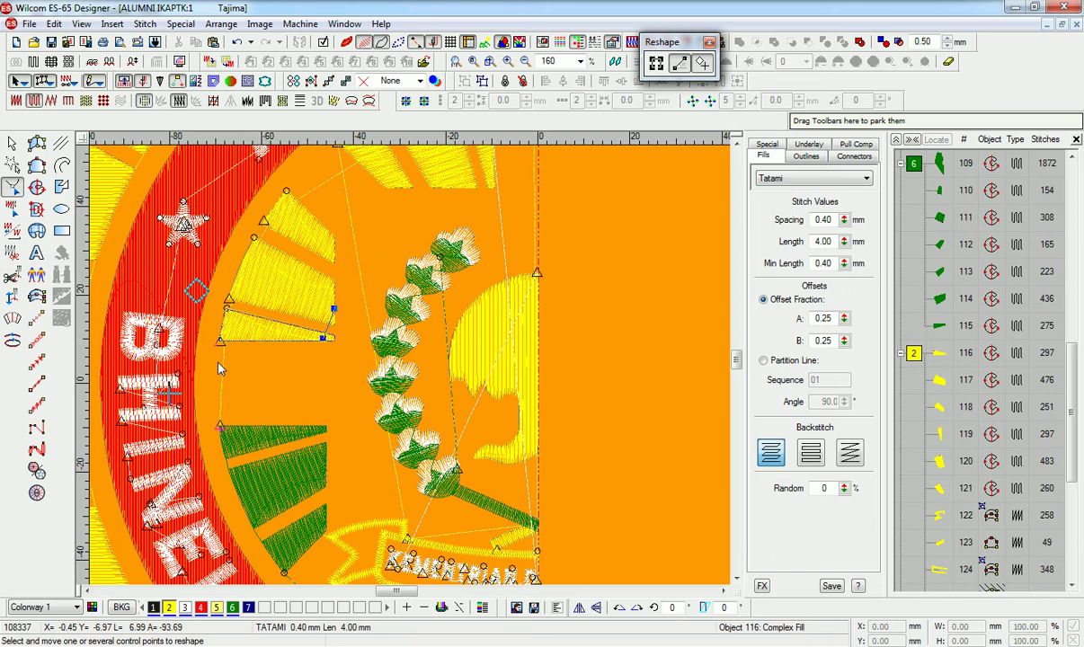
pyautogui.press('Tab')
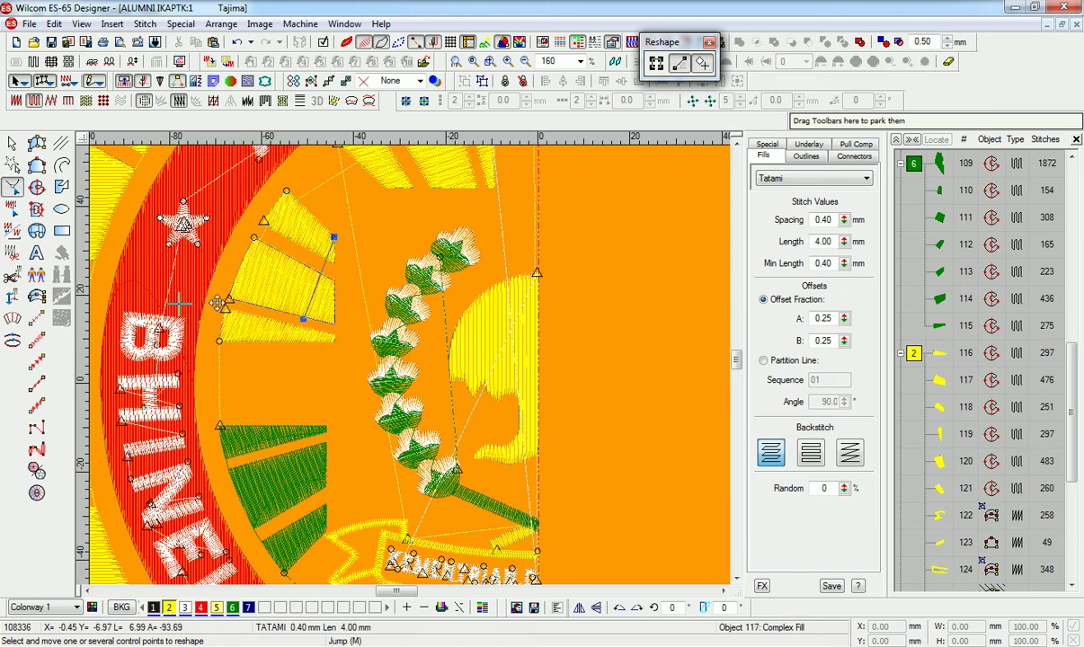
pyautogui.scroll(3, 225, 270)
pyautogui.press('Tab')
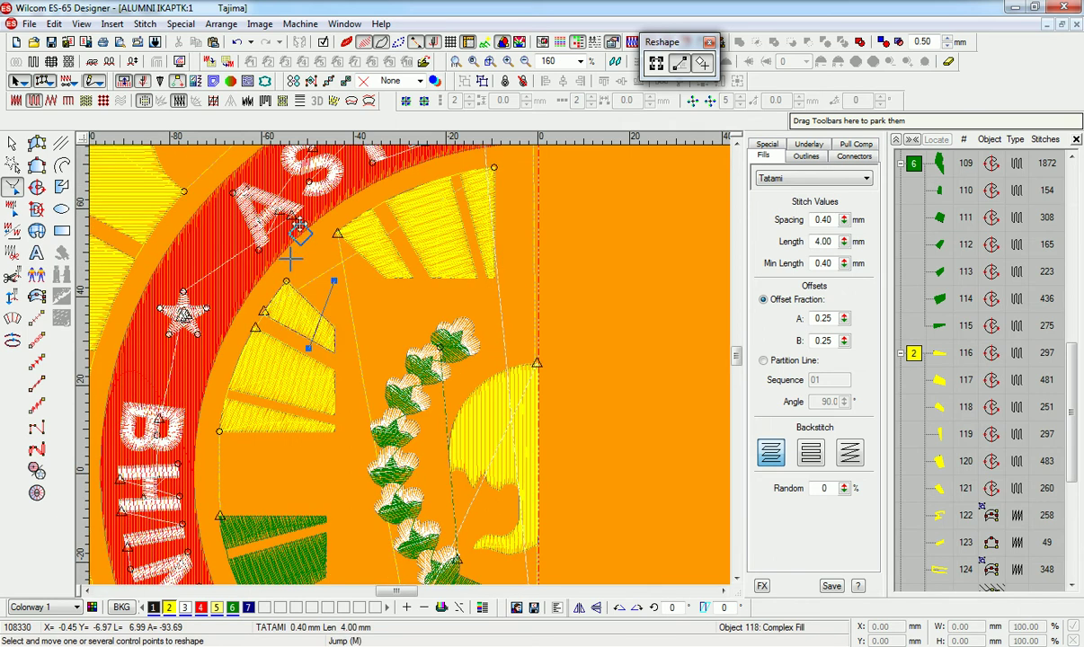
# - Reposition the entry and exit points of the three top rays so the stitching continues towards the centre cut
pyautogui.press('Tab')
pyautogui.press('Tab')
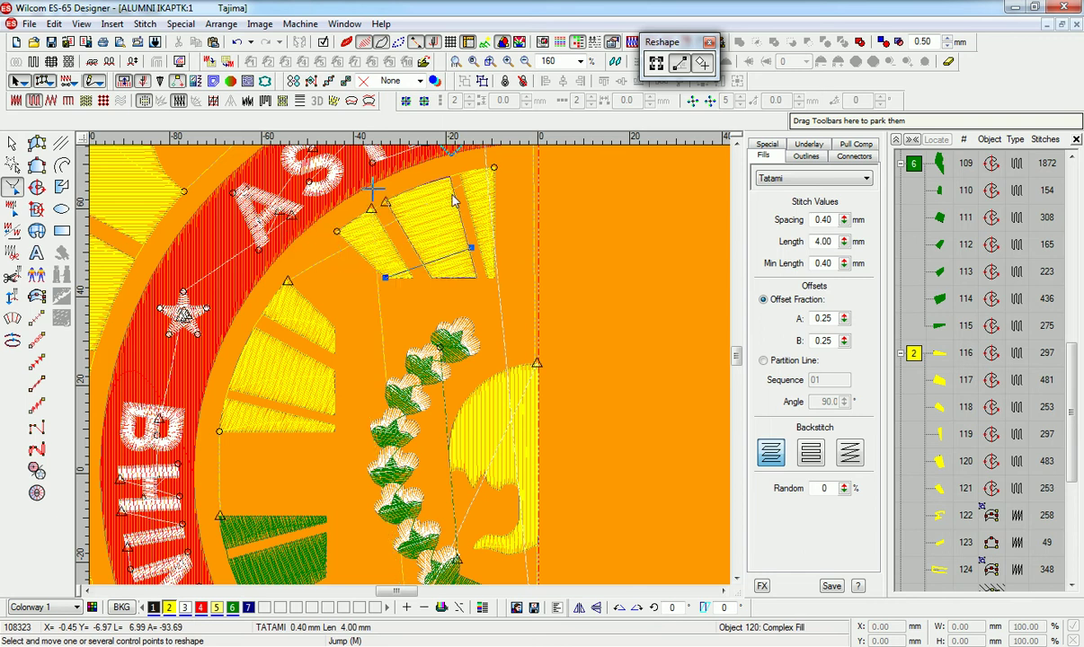
pyautogui.scroll(3, 342, 197)
pyautogui.hotkey('shift', 'Tab')
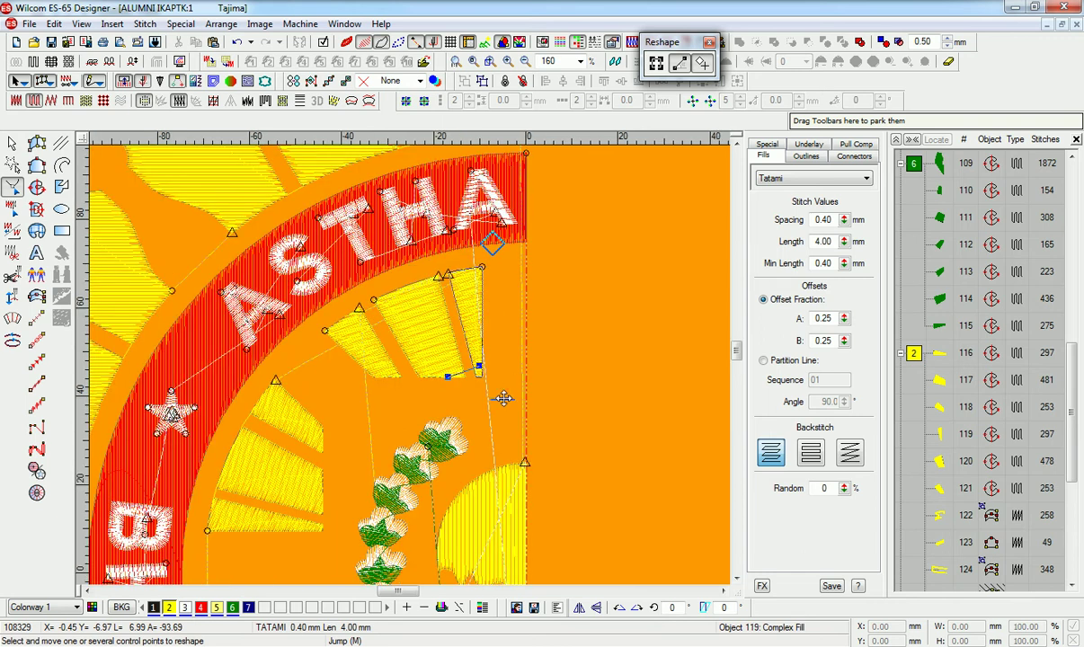
pyautogui.click(503, 398)
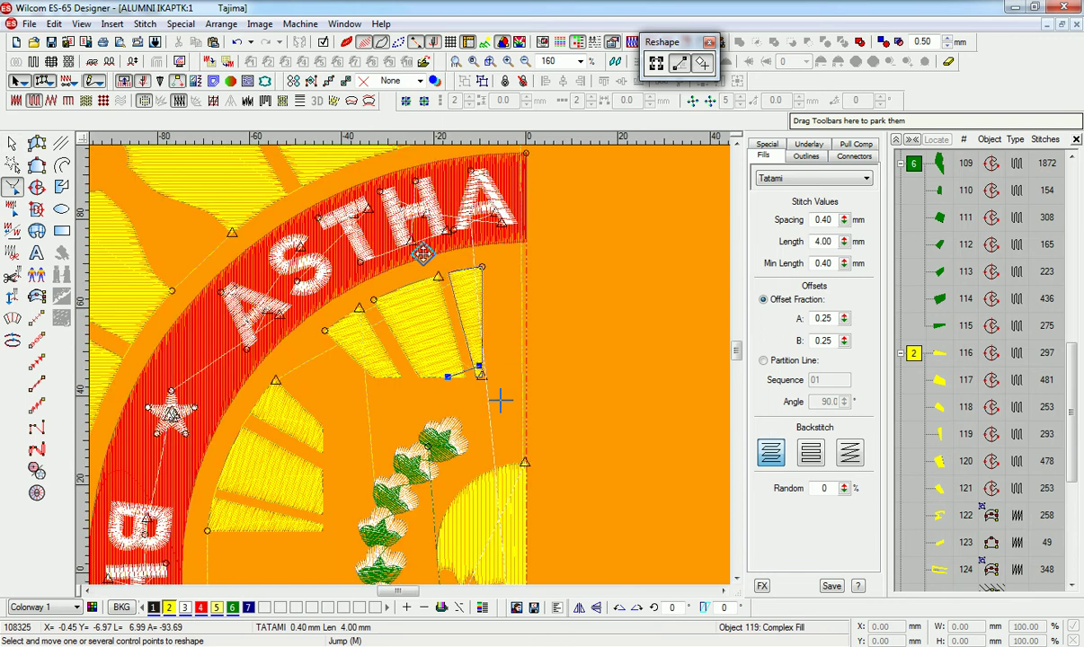
# - Sequence the three upper-left rays consecutively from the narrow one upward and recolour them green, colour 6
pyautogui.press('Escape')
pyautogui.click(941, 355)
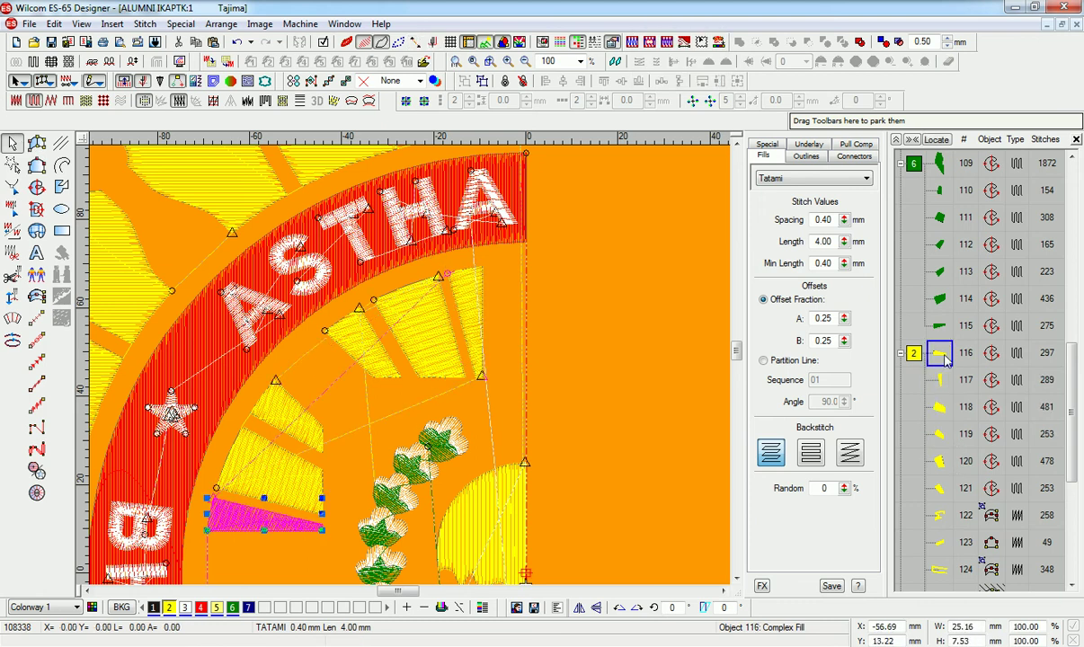
pyautogui.press('Tab')
pyautogui.press('Tab')
pyautogui.press('Tab')
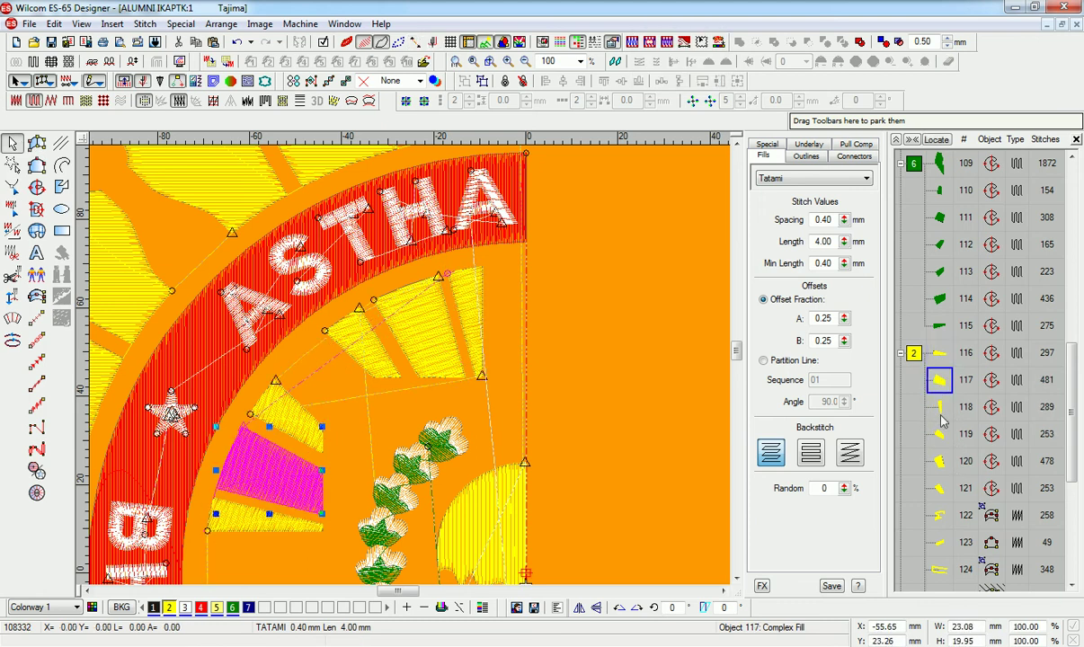
pyautogui.click(941, 352)
pyautogui.keyDown('shift'); pyautogui.click(941, 407); pyautogui.keyUp('shift')
pyautogui.click(232, 608)
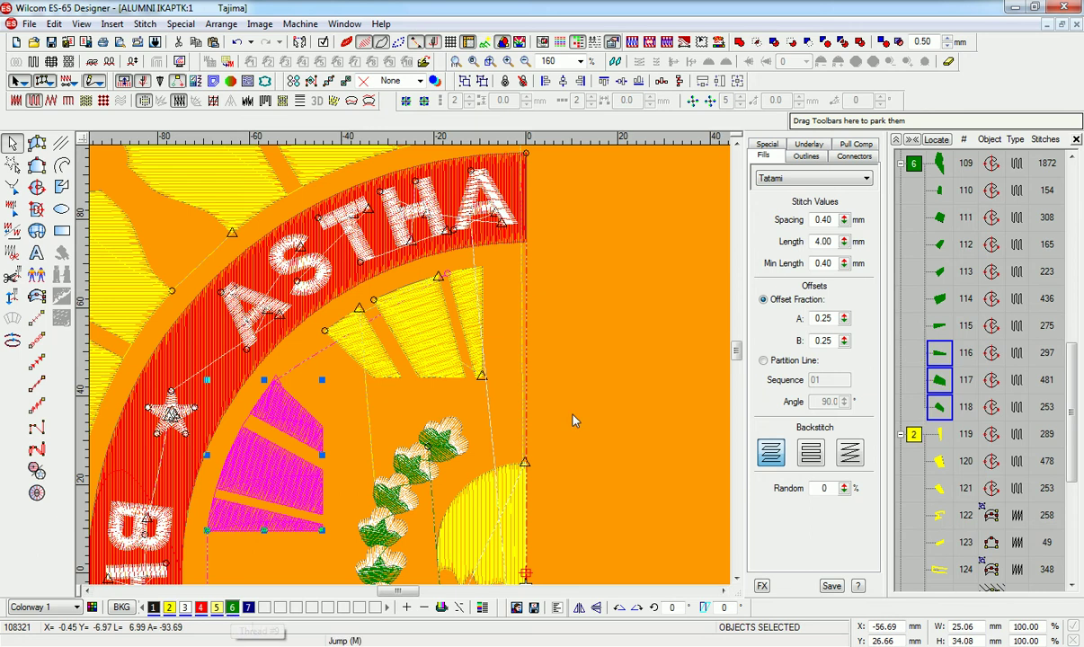
# - Sequence the three top rays from the outermost towards the centre cut and recolour them green, colour 6
pyautogui.press('Tab')
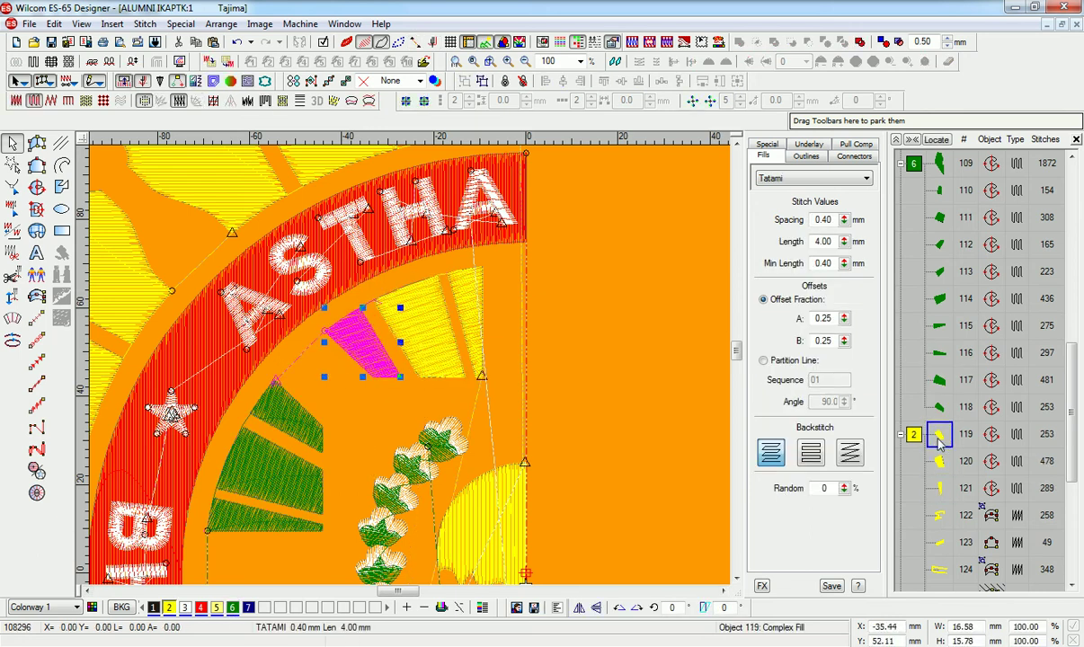
pyautogui.keyDown('shift'); pyautogui.click(940, 434); pyautogui.keyUp('shift')
pyautogui.click(232, 608)
# - Move the yellow shape beside the green sprig ahead of the ribbon pieces and reposition its entry and exit points
pyautogui.press('Tab')
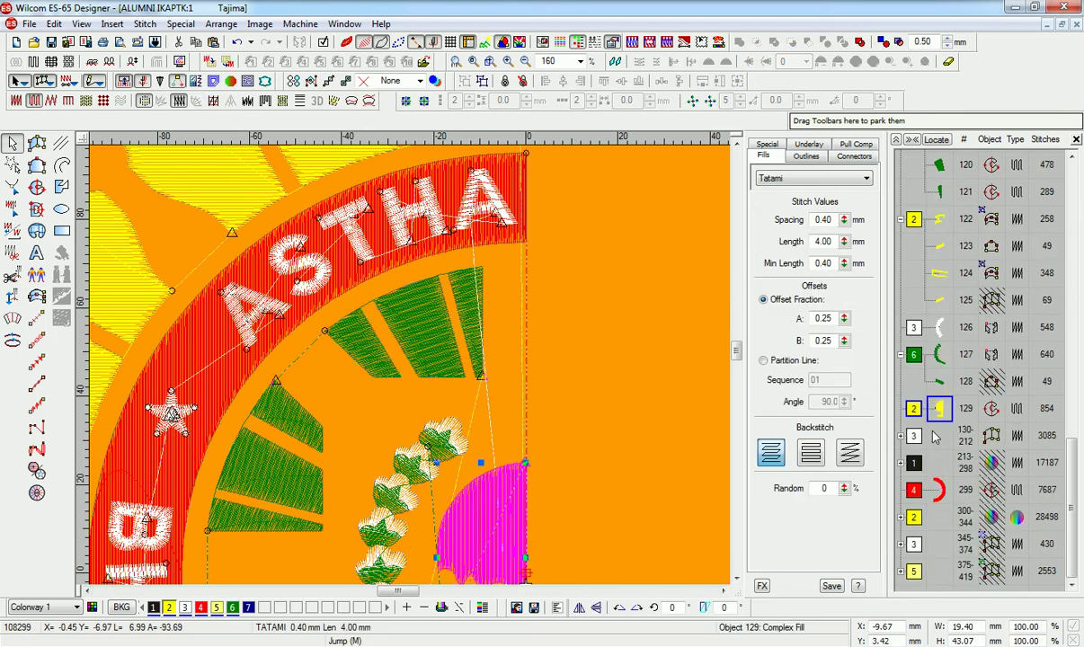
pyautogui.press('h')
pyautogui.scroll(-4, 566, 305)
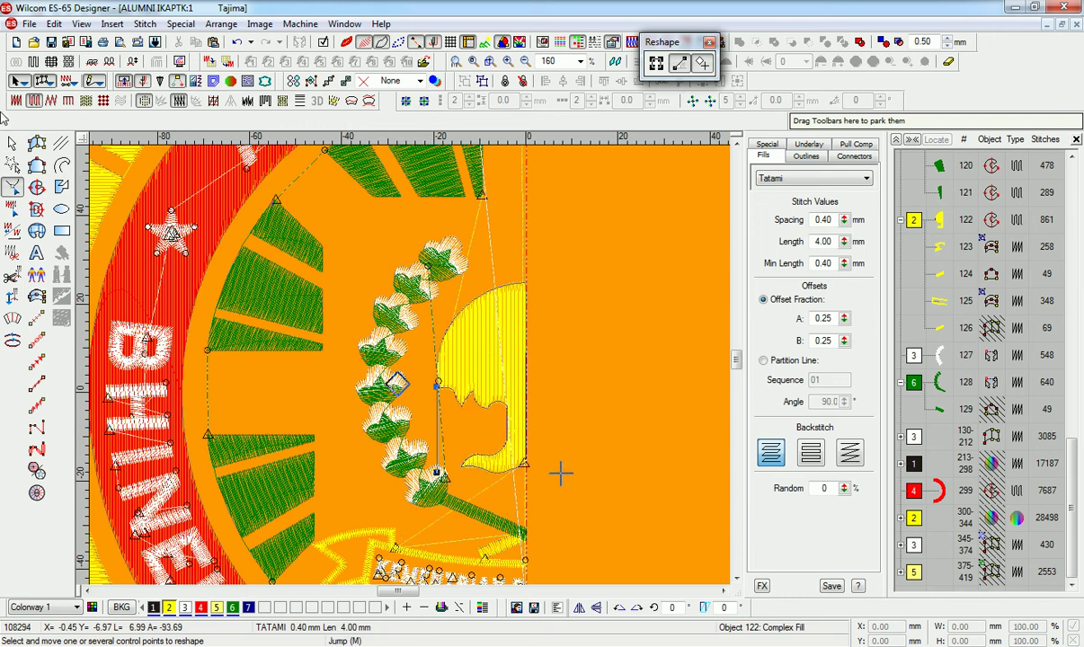
pyautogui.press('Escape')
# - Sequence the short yellow strip below the green stem ahead of the ribbon tail and reposition its entry and exit points
pyautogui.scroll(-2, 601, 392)
pyautogui.press('Tab')
pyautogui.scroll(-2, 689, 271)
pyautogui.press('Tab')
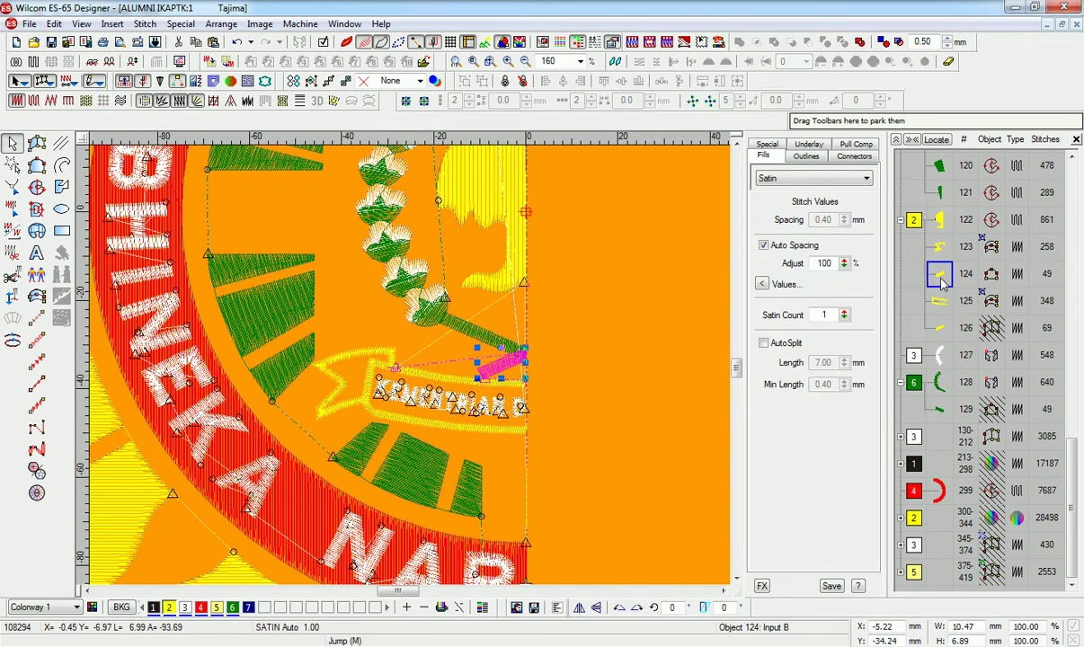
pyautogui.press('z')
pyautogui.press('h')
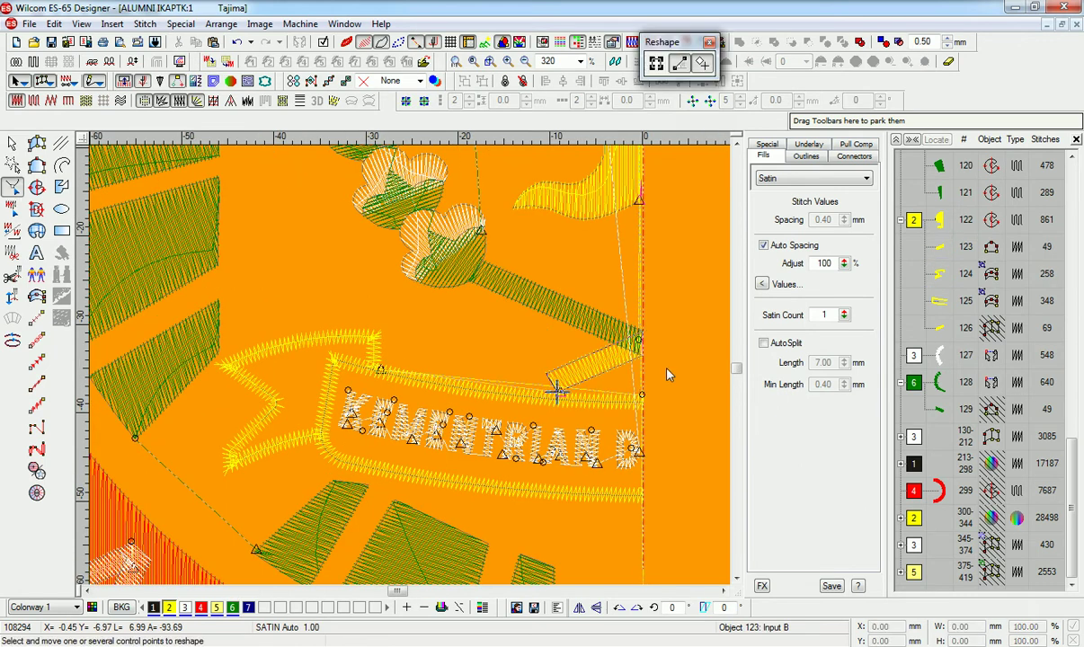
pyautogui.hscroll(3, 530, 409)
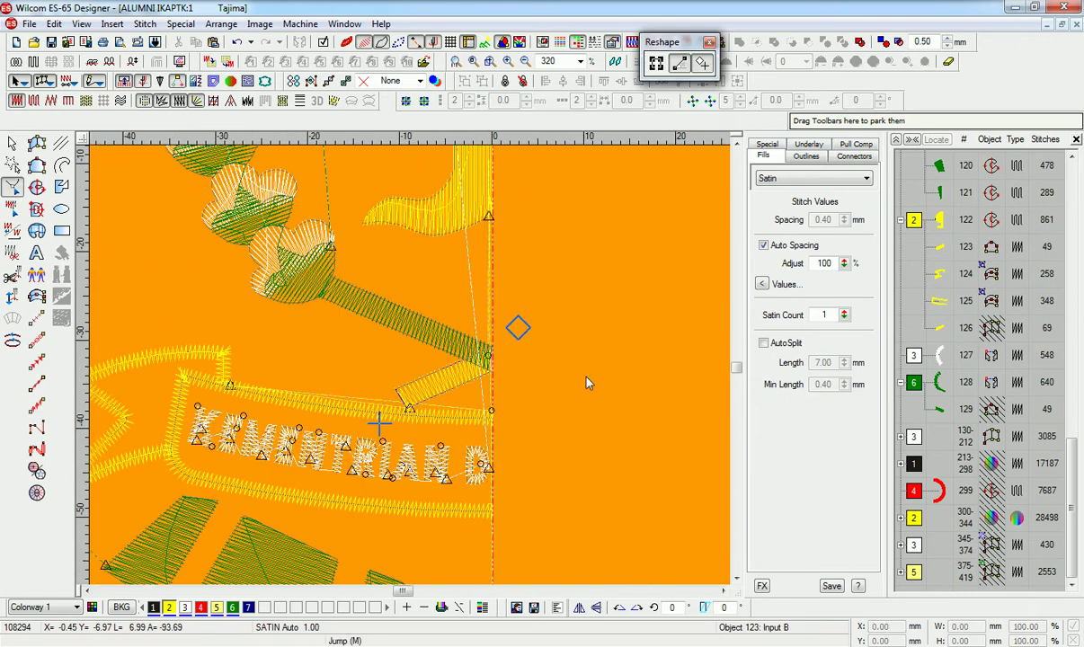
pyautogui.press('Escape')
pyautogui.press('Escape')
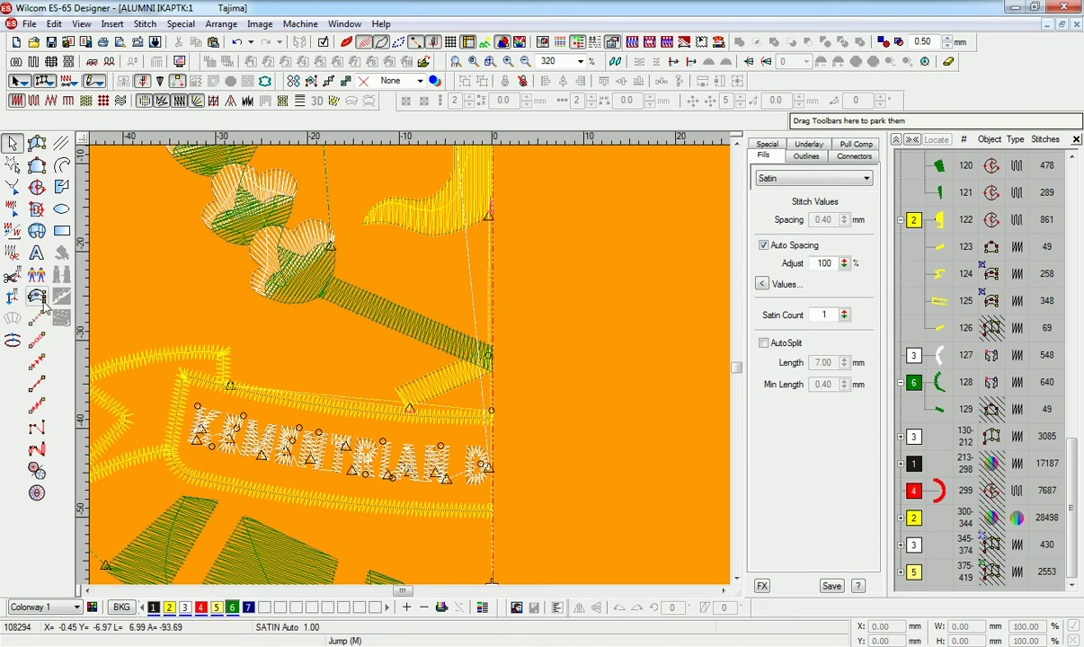
# - Add a run stitch about 13.5 mm long along the ribbon's upper border and sequence it in yellow between the short strip and the tail
pyautogui.click(37, 315)
pyautogui.click(382, 412)
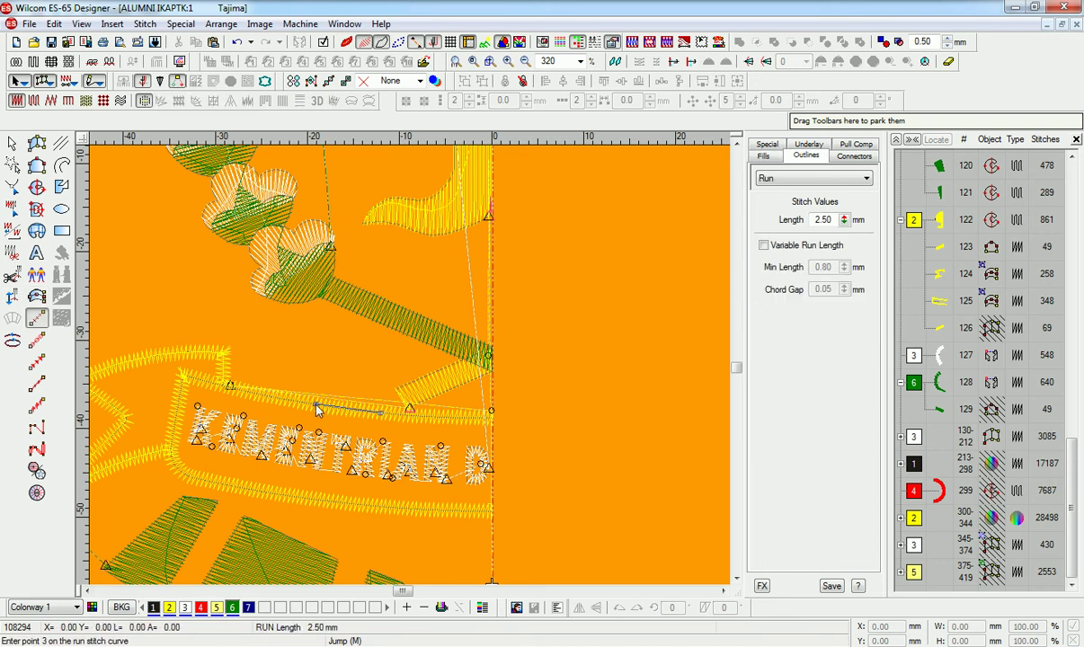
pyautogui.click(254, 396)
pyautogui.press('Return')
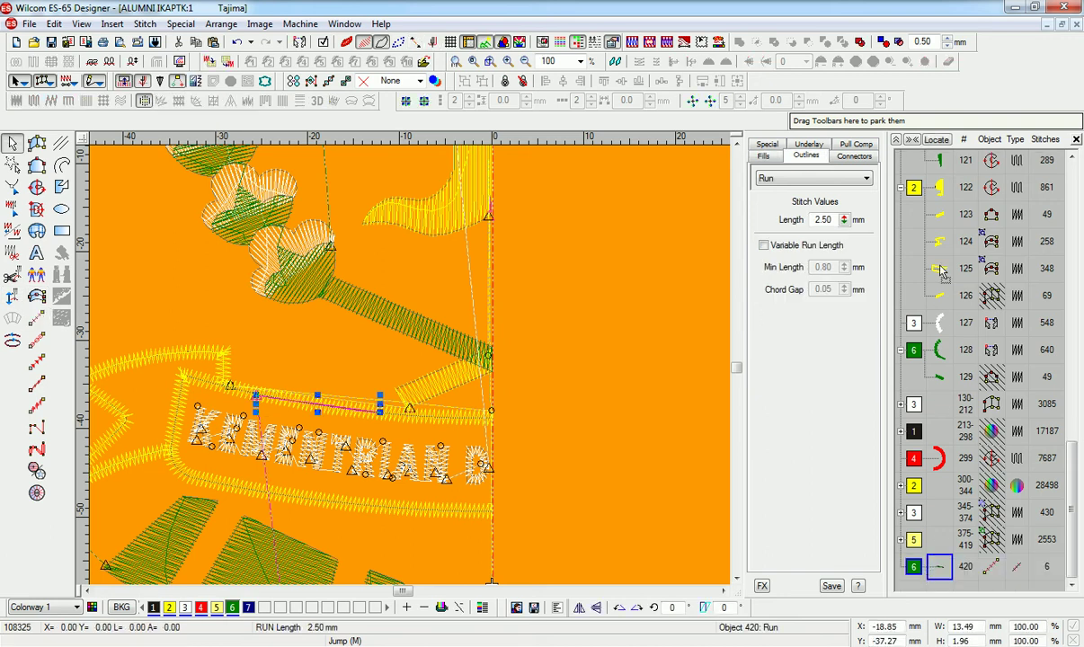
pyautogui.moveTo(941, 272); pyautogui.dragTo(939, 261)
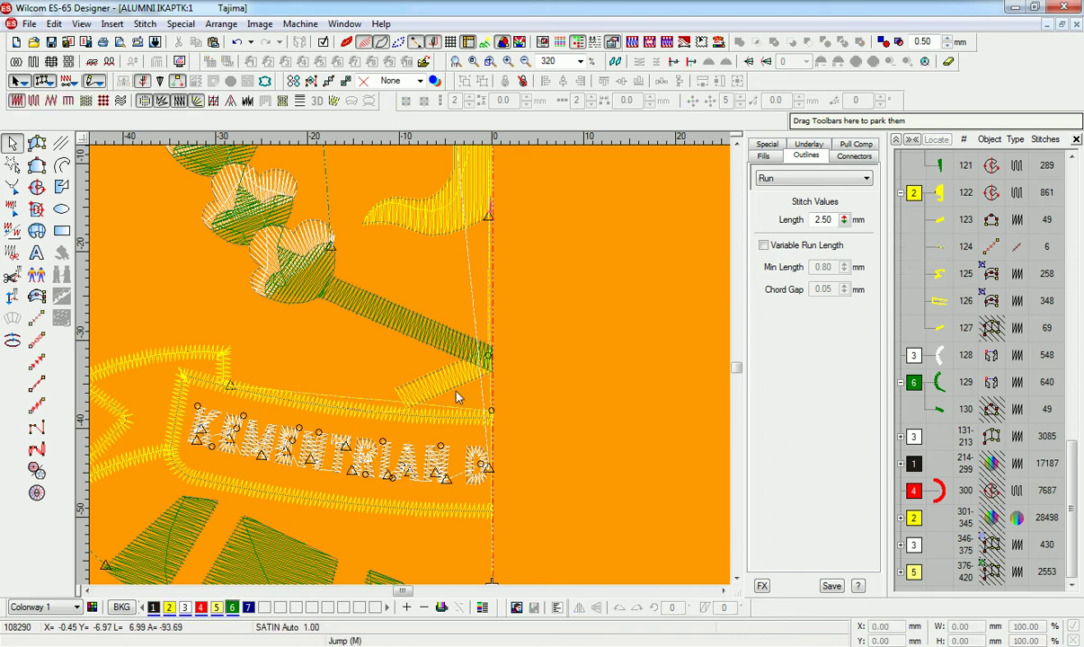
# - Reposition the entry and exit points of the ribbon's folded tail so it starts at the connecting run and ends beside the frame
pyautogui.click(940, 274)
pyautogui.keyDown('shift'); pyautogui.click(940, 304); pyautogui.keyUp('shift')
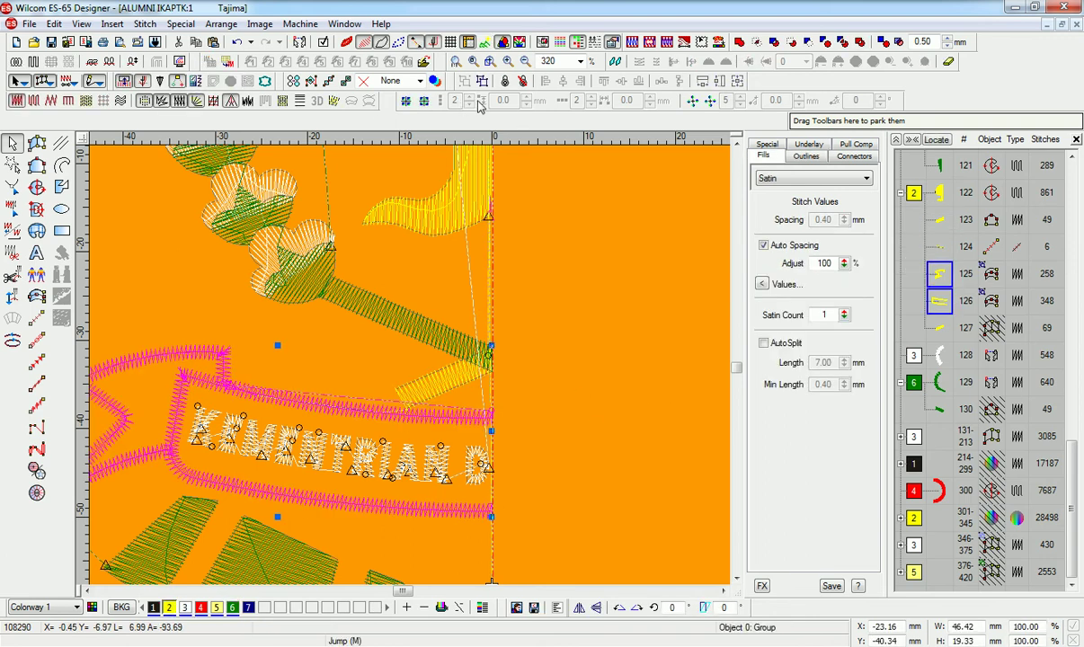
pyautogui.click(586, 336)
pyautogui.click(930, 258)
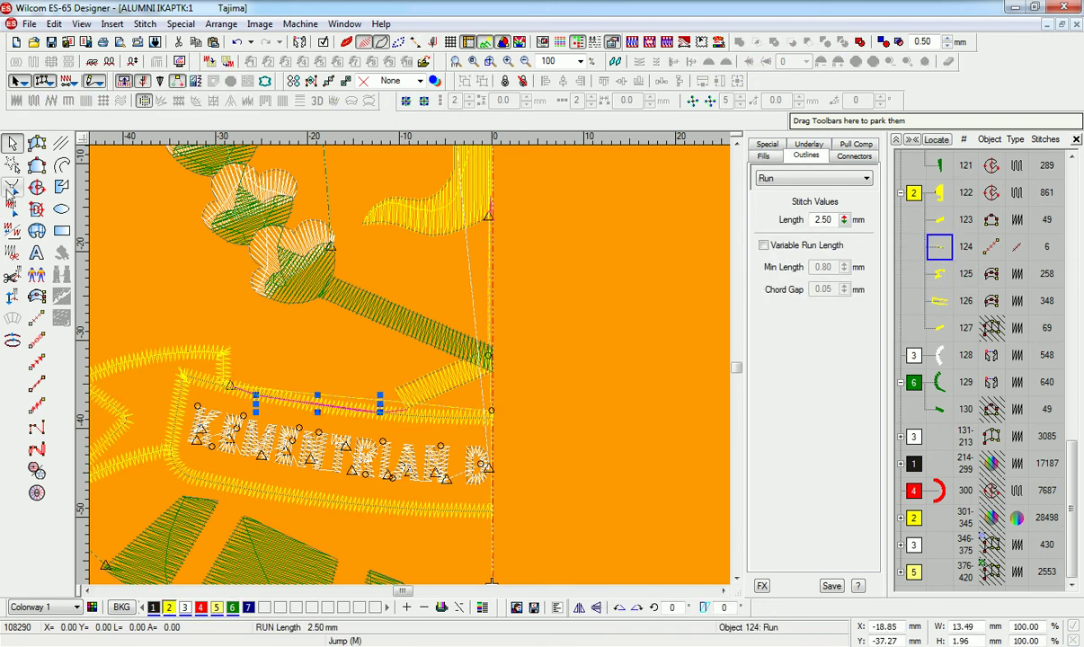
pyautogui.press('h')
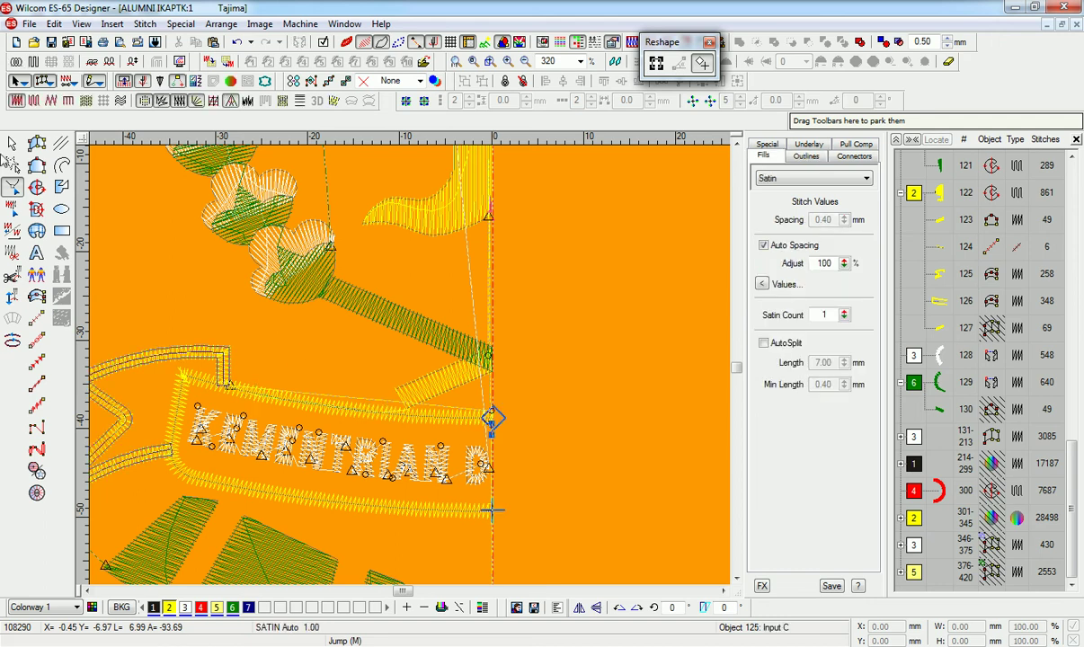
pyautogui.press('Escape')
pyautogui.click(12, 185)
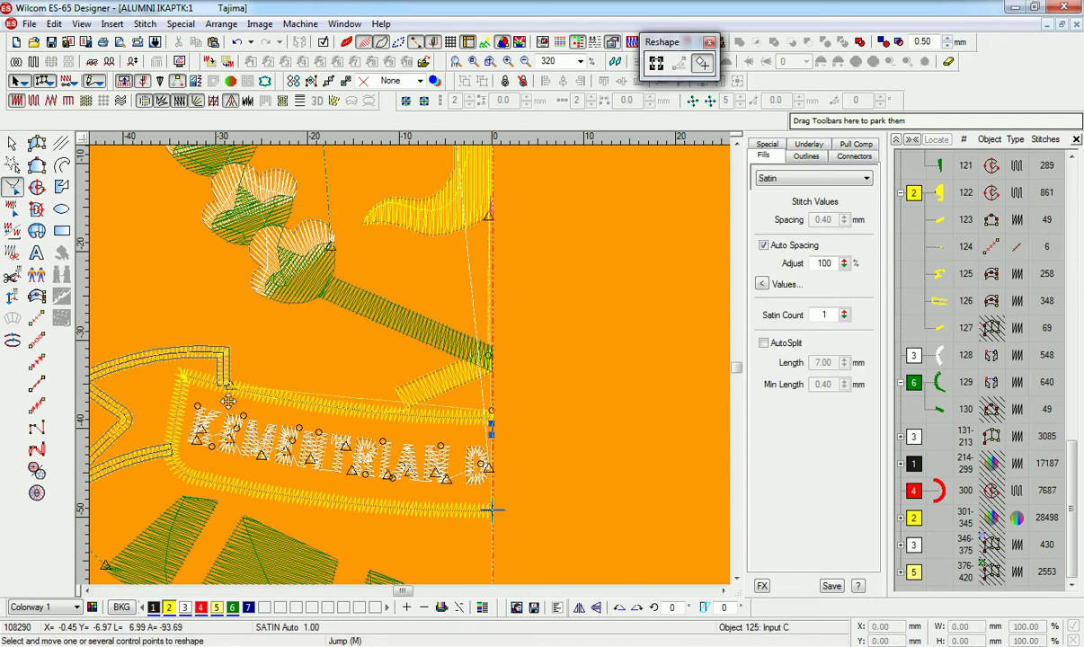
pyautogui.press('Escape')
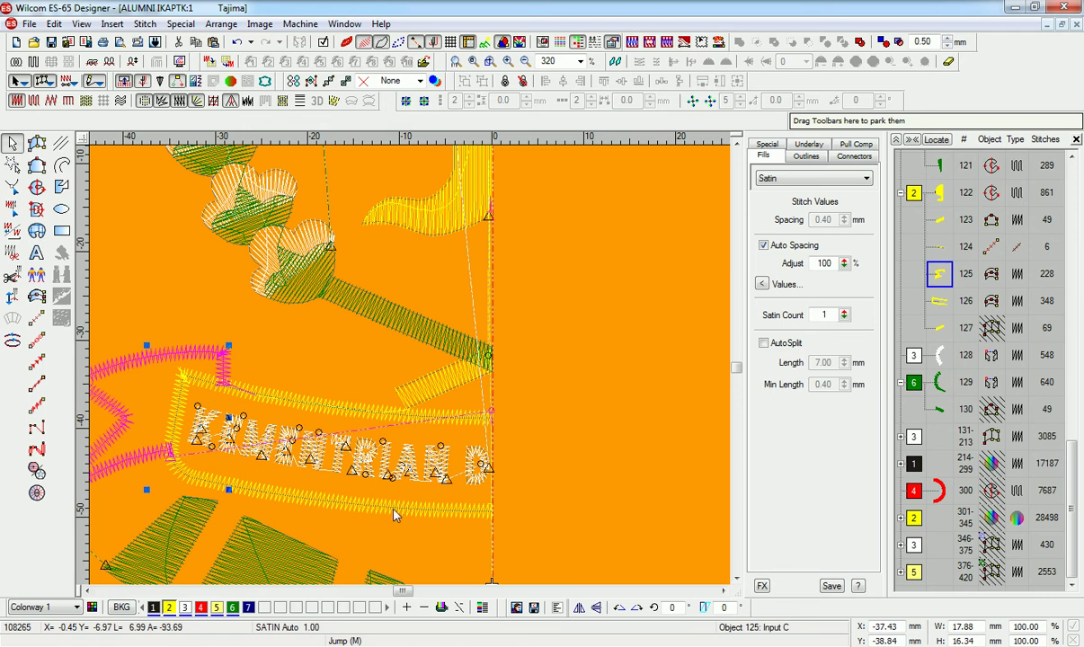
pyautogui.press('Escape')
pyautogui.moveTo(945, 264); pyautogui.dragTo(886, 310)
pyautogui.rightClick(874, 304)
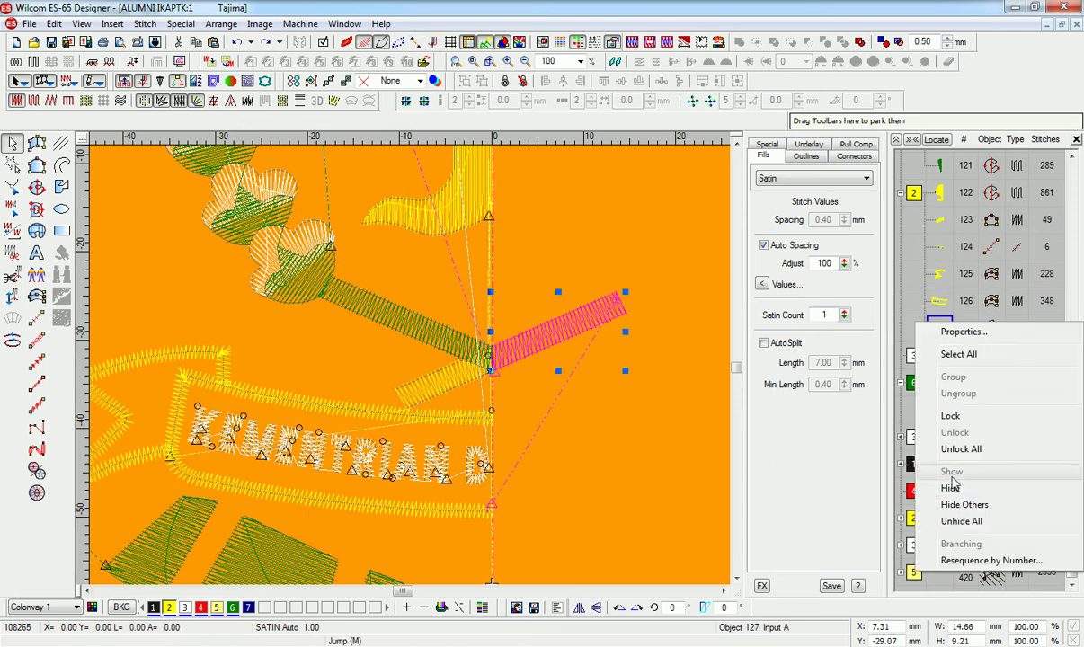
pyautogui.click(935, 458)
pyautogui.click(441, 384)
# - Reposition the entry and exit points of the ribbon frame around the KEMENTRIAN D lettering
pyautogui.click(889, 297)
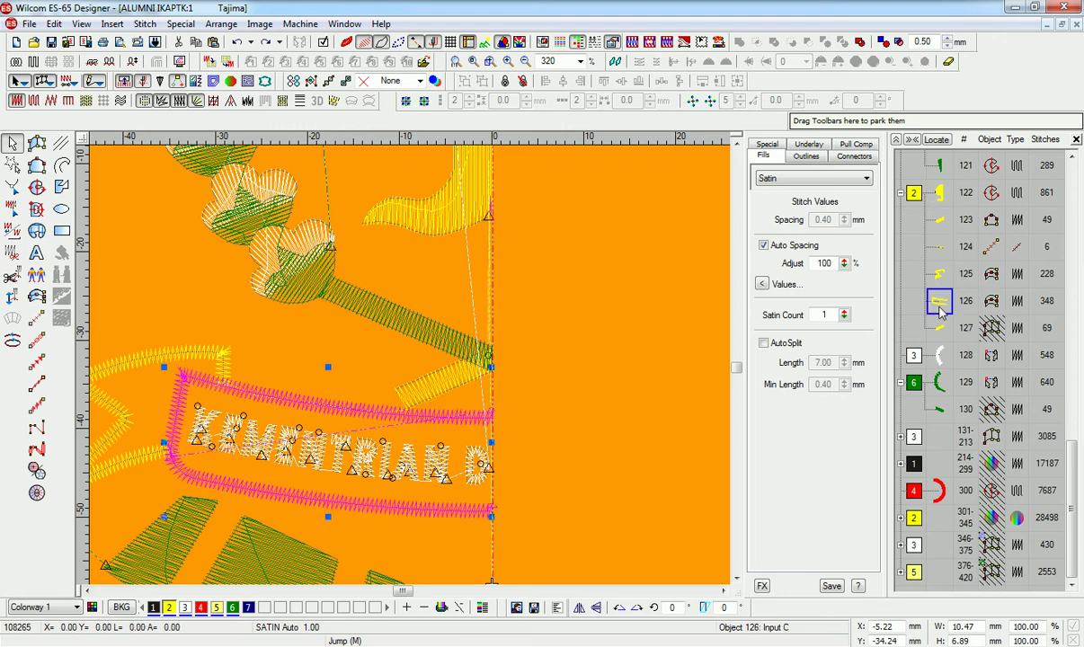
pyautogui.press('h')
pyautogui.moveTo(174, 428); pyautogui.dragTo(158, 430)
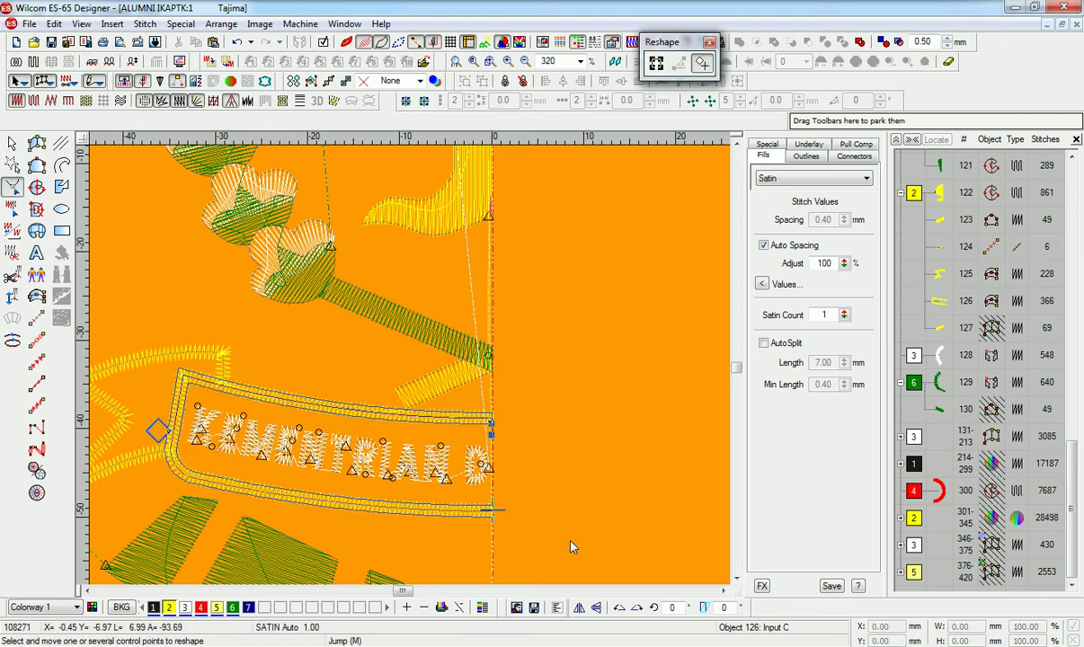
pyautogui.moveTo(524, 472); pyautogui.dragTo(490, 444)
pyautogui.press('Escape')
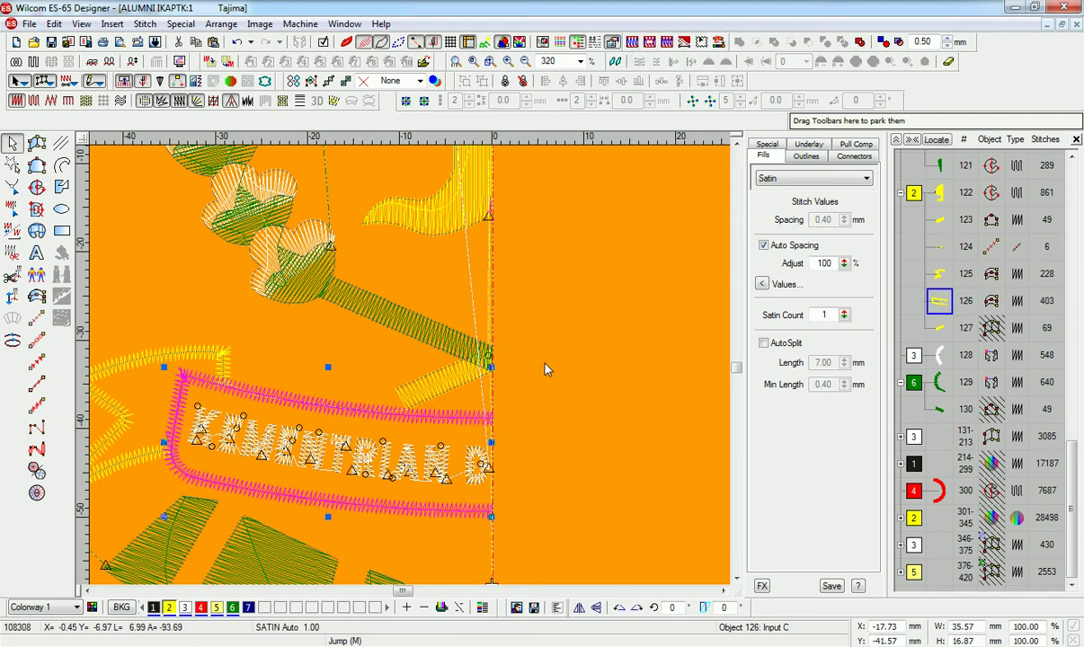
# - Recolour the green lower star piece and the twelve inner rays yellow, colour 2
pyautogui.press('t')
pyautogui.press('Tab')
pyautogui.press('Tab')
pyautogui.press('Tab')
pyautogui.scroll(-3, 564, 351)
pyautogui.click(406, 512)
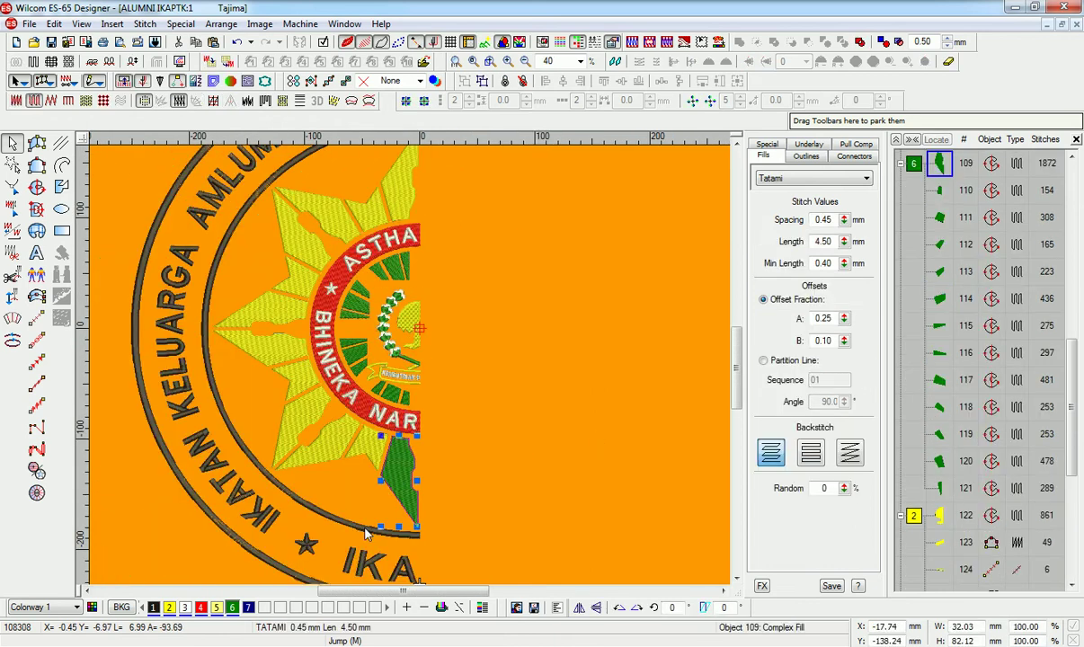
pyautogui.click(169, 607)
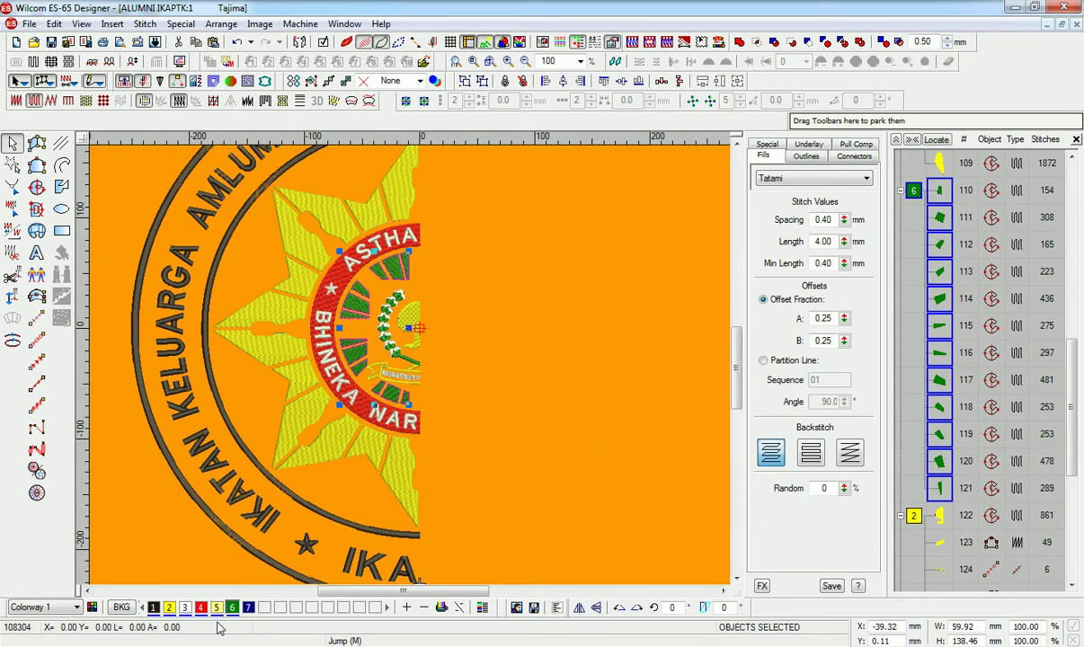
pyautogui.click(169, 608)
pyautogui.click(509, 432)
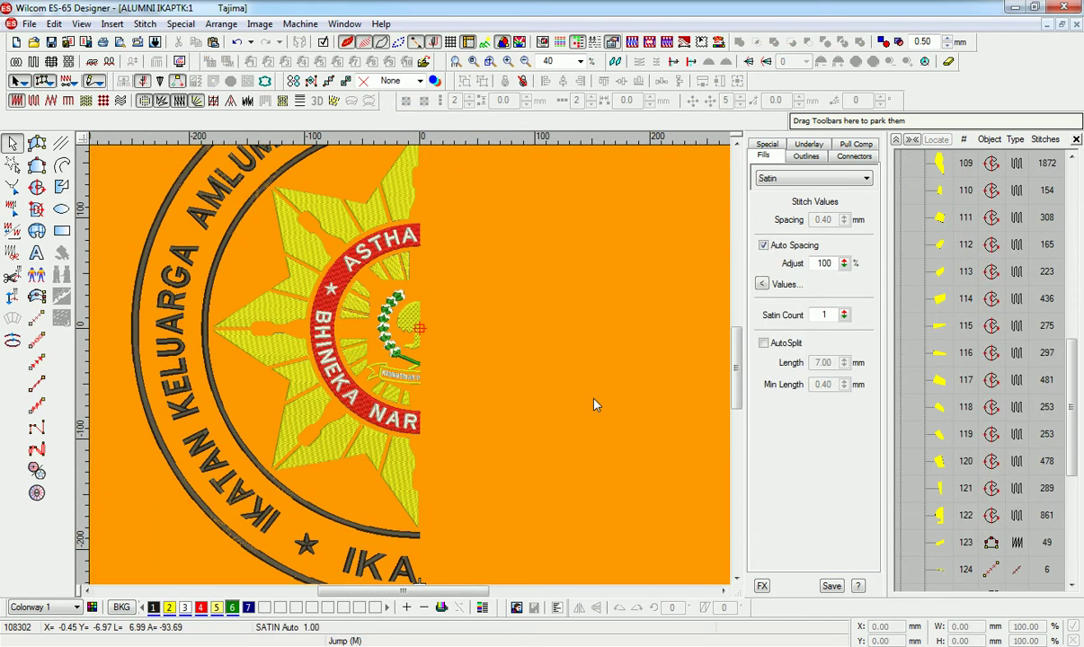
# - Set the twelve inner rays' tatami fill to 0.45 mm spacing and 4.5 mm stitch length, and adjust offset fraction B
pyautogui.click(409, 402)
pyautogui.press('Tab')
pyautogui.write('4.5')
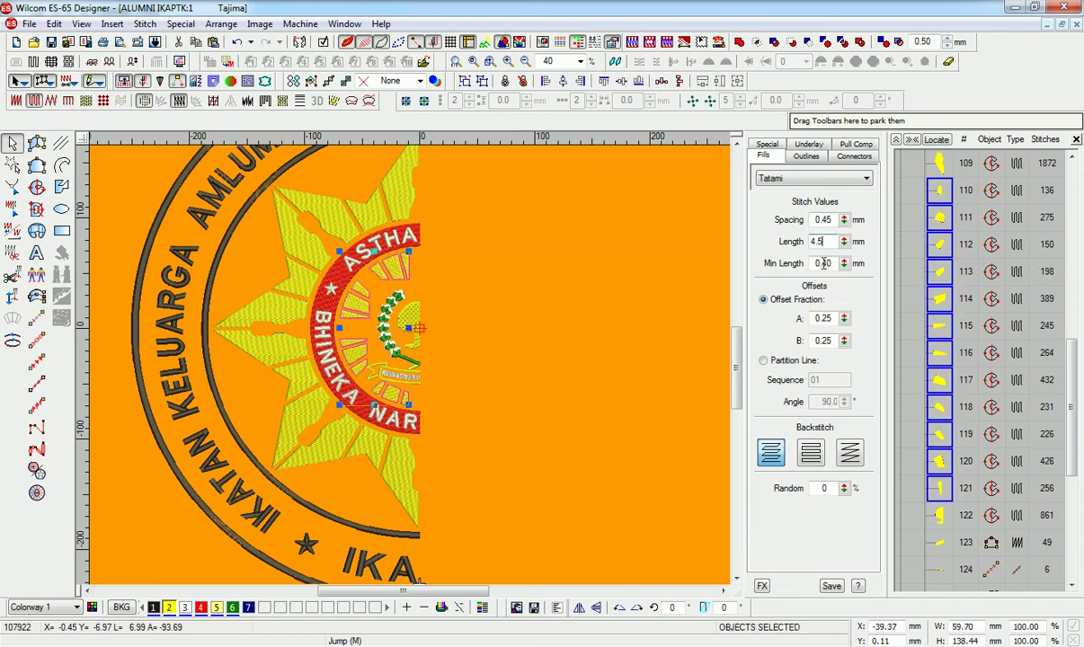
pyautogui.press('Tab')
pyautogui.write('1')
pyautogui.press('Tab')
pyautogui.moveTo(834, 341); pyautogui.dragTo(824, 362)
pyautogui.click(549, 441)
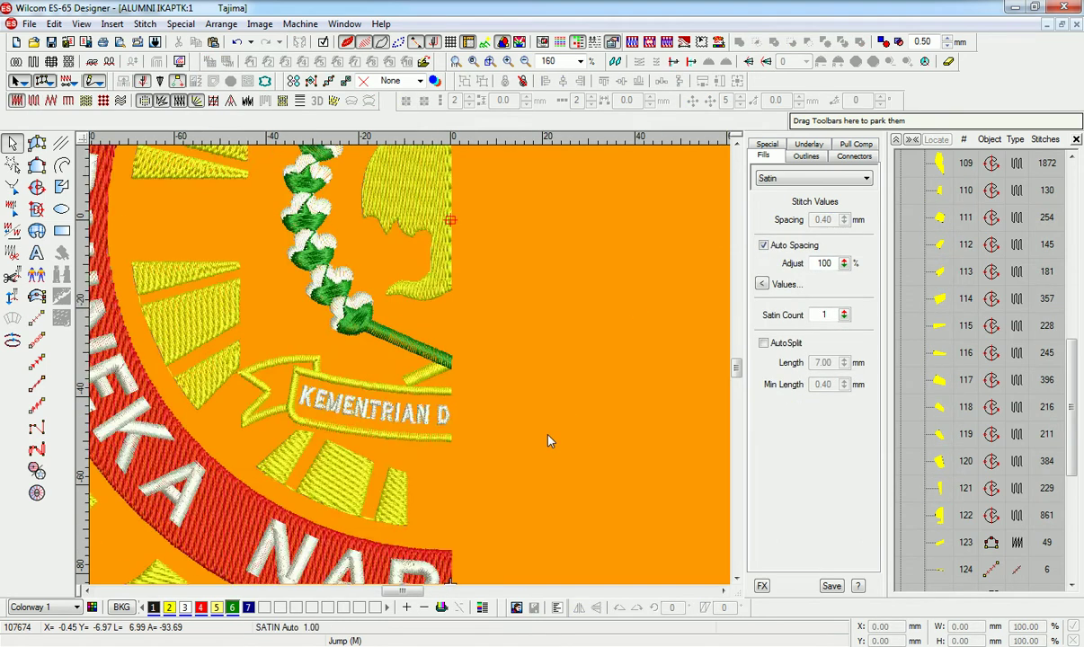
# - Examine the inner emblem's stitching and the sequence and connections of the green and white sprig objects
pyautogui.click(412, 459)
pyautogui.press('Escape')
pyautogui.press('z')
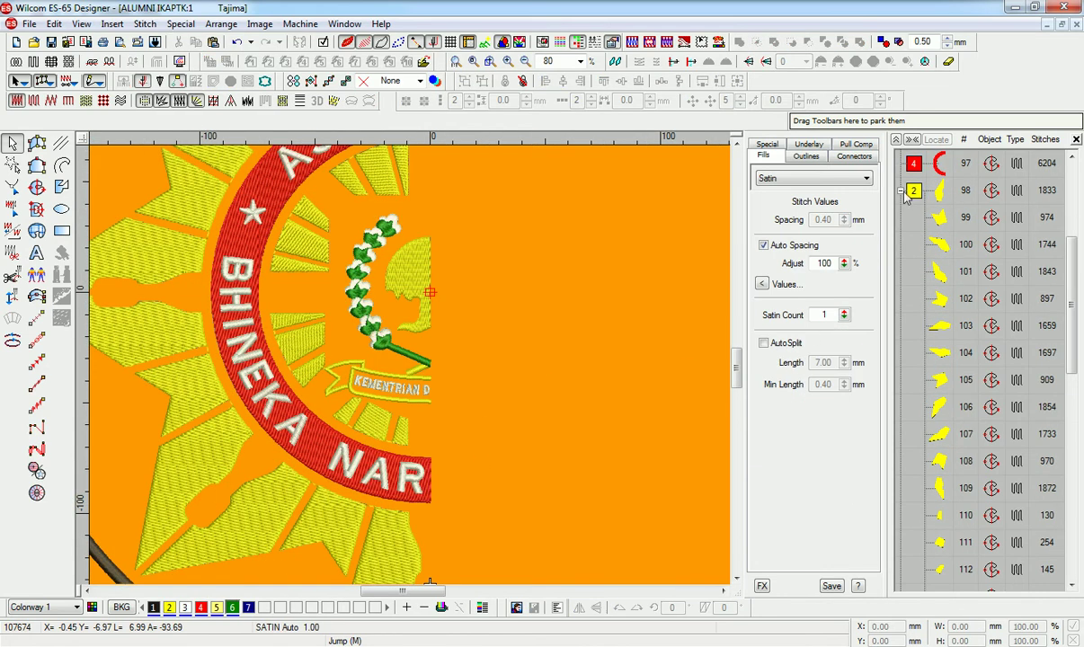
pyautogui.click(901, 191)
pyautogui.press('z')
pyautogui.click(406, 342)
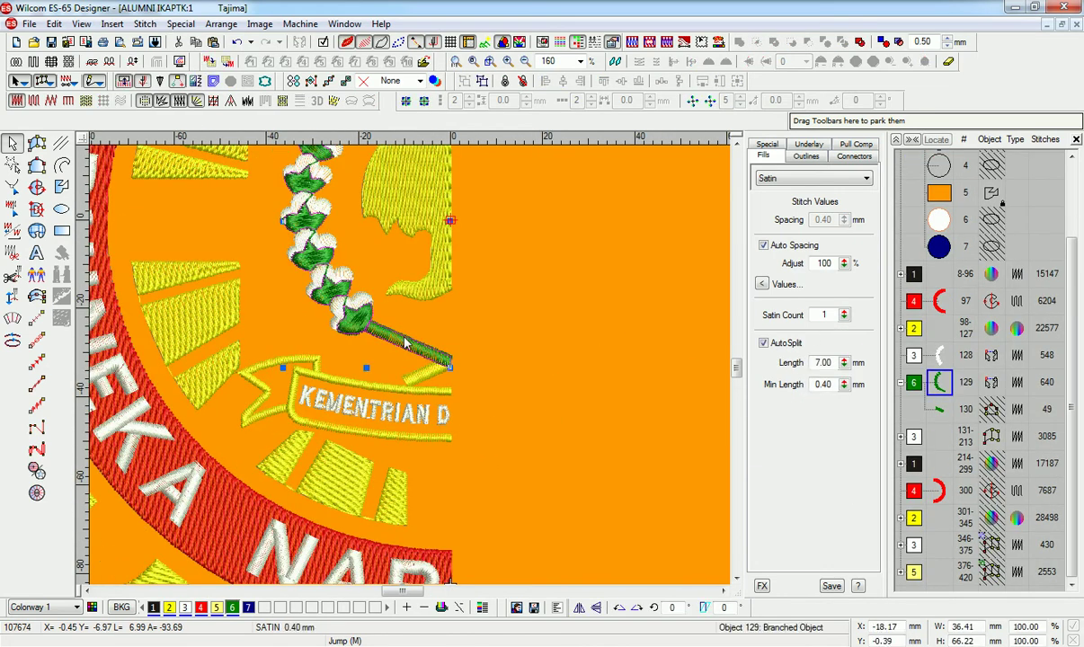
pyautogui.hotkey('shift', 'z')
pyautogui.click(939, 356)
pyautogui.hotkey('shift', 'z')
pyautogui.click(901, 436)
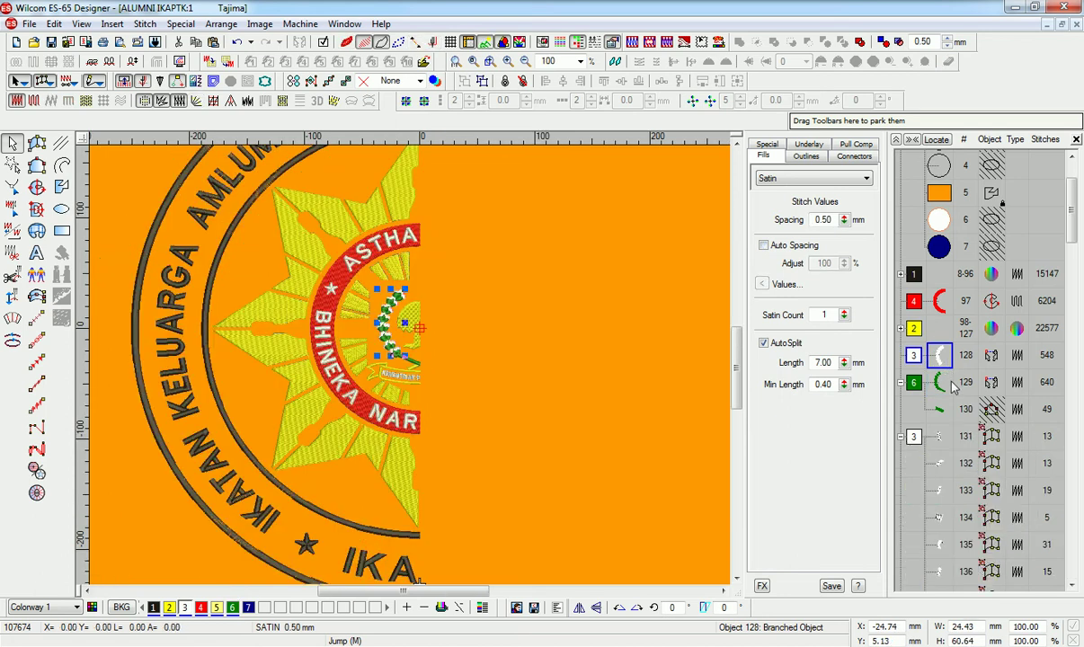
pyautogui.press('t')
pyautogui.press('h')
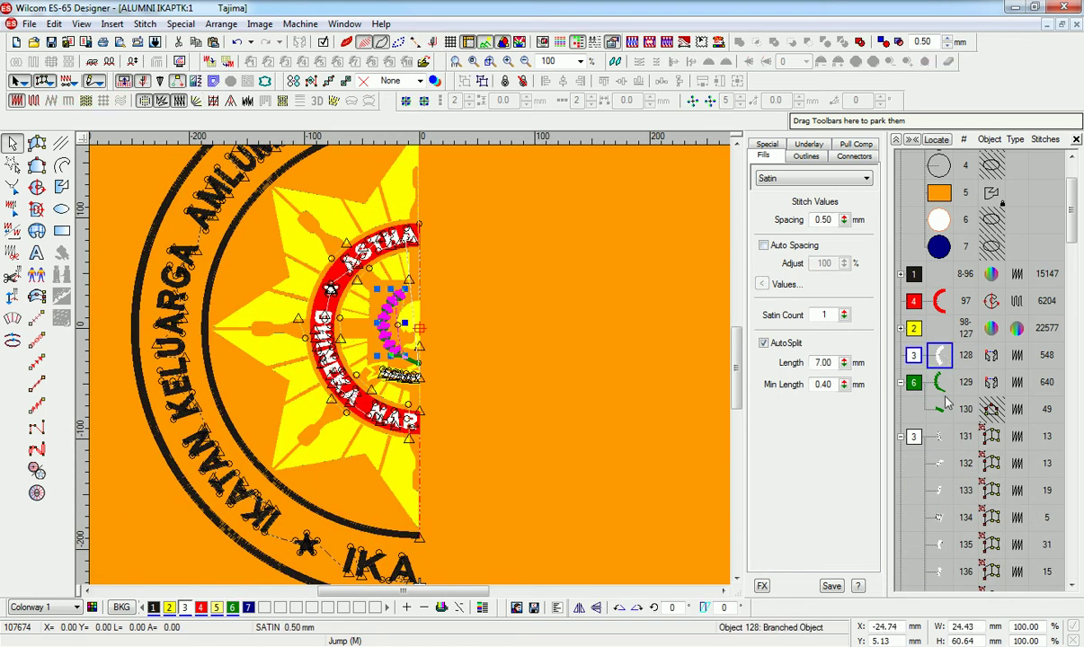
# - Recolour the lettering and star on the red ring blue, colour 7
pyautogui.click(913, 436)
pyautogui.press('t')
pyautogui.press('z')
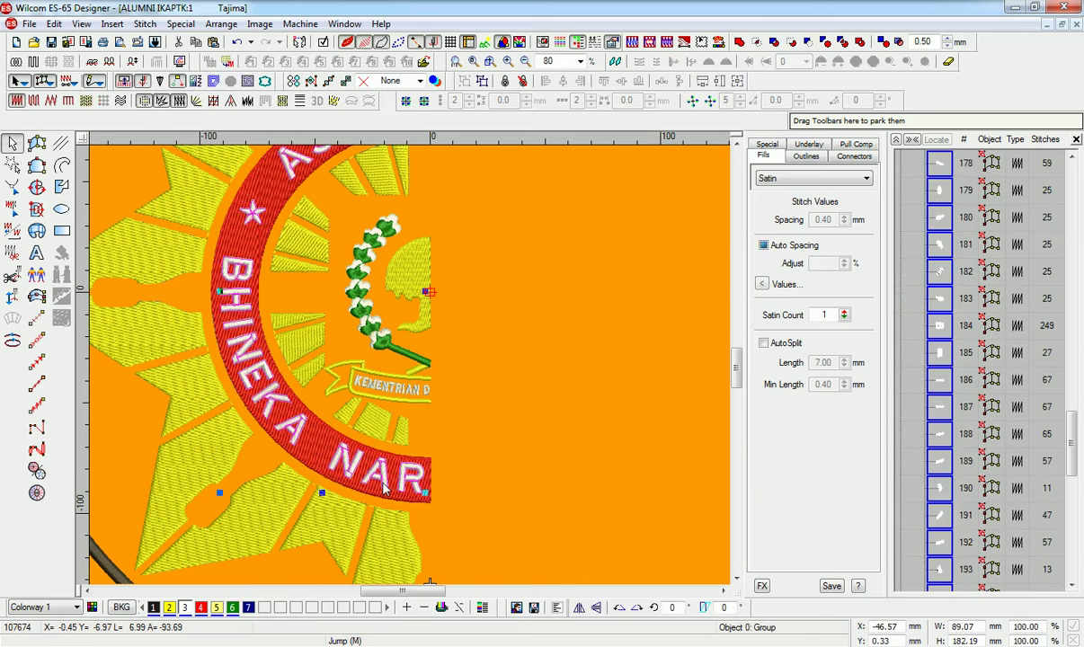
pyautogui.scroll(8, 920, 471)
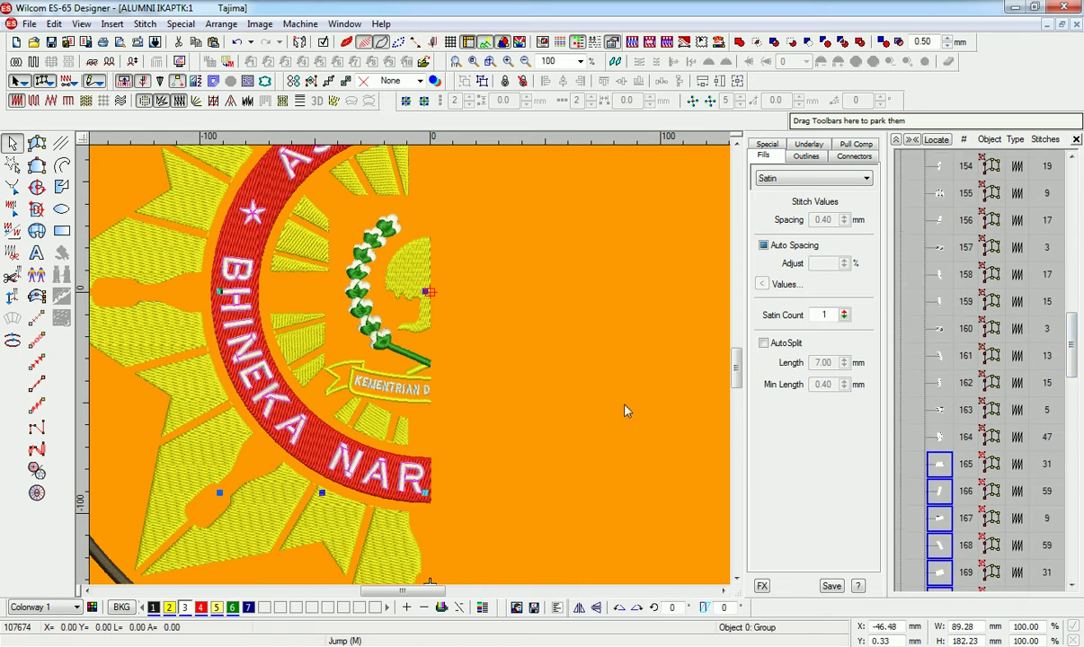
pyautogui.click(248, 608)
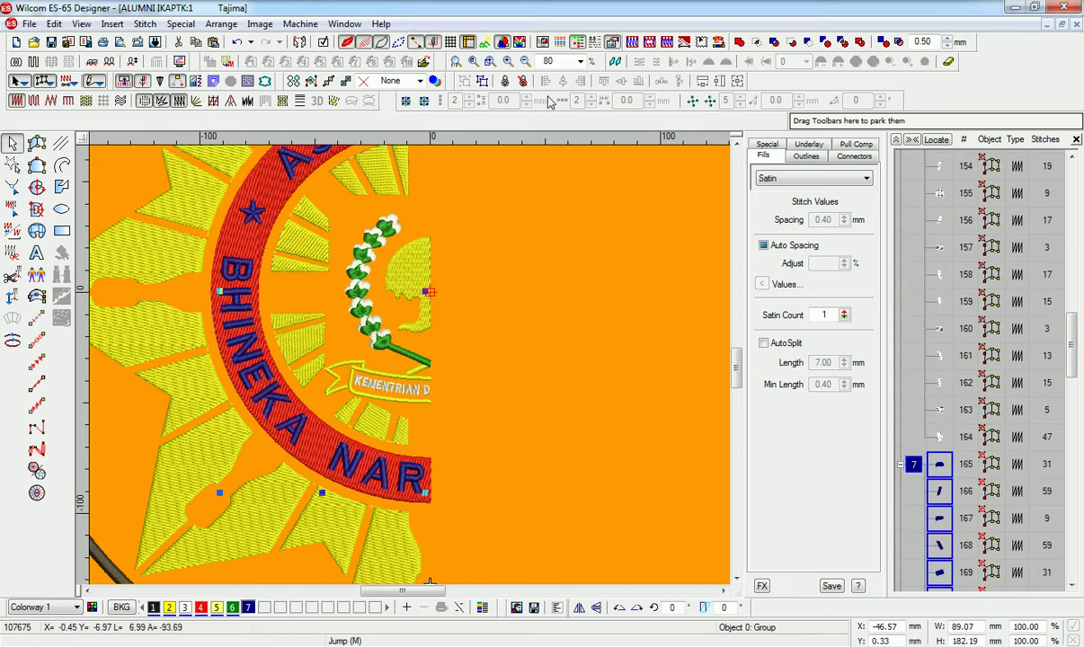
pyautogui.click(575, 313)
pyautogui.click(624, 477)
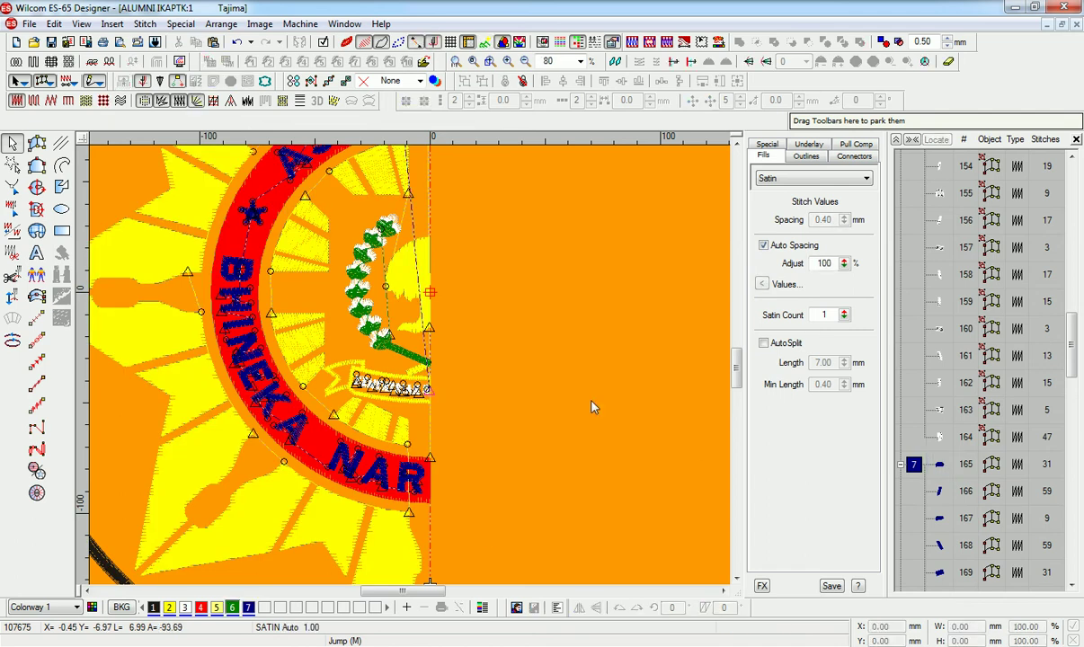
# - Sequence the white KEMENTRIAN D lettering ahead of the white sprig flowers, with 0.50 mm satin spacing and 0.20 mm pull compensation
pyautogui.scroll(3, 592, 405)
pyautogui.scroll(-2, 637, 445)
pyautogui.scroll(1, 553, 494)
pyautogui.click(373, 495)
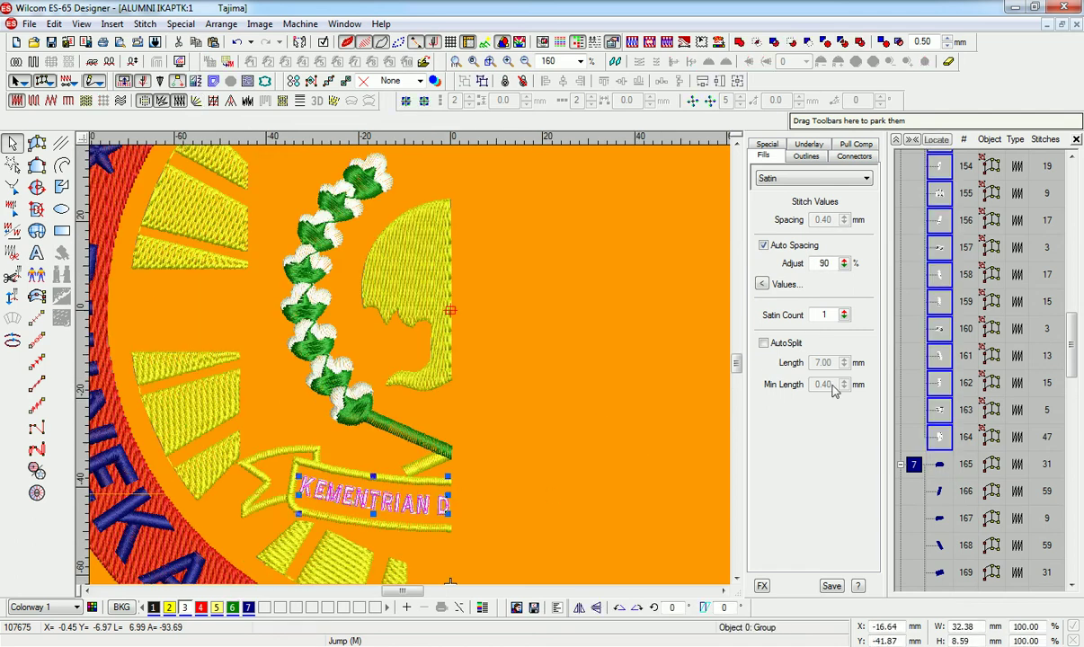
pyautogui.scroll(2, 1076, 330)
pyautogui.scroll(7, 1076, 330)
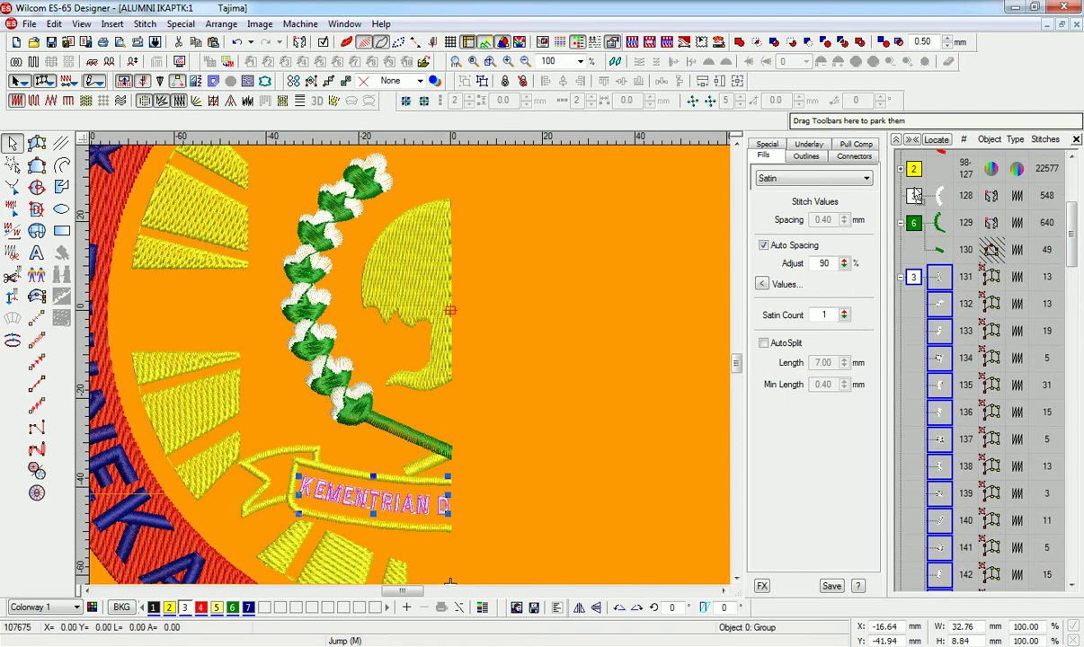
pyautogui.scroll(-10, 809, 243)
pyautogui.click(856, 144)
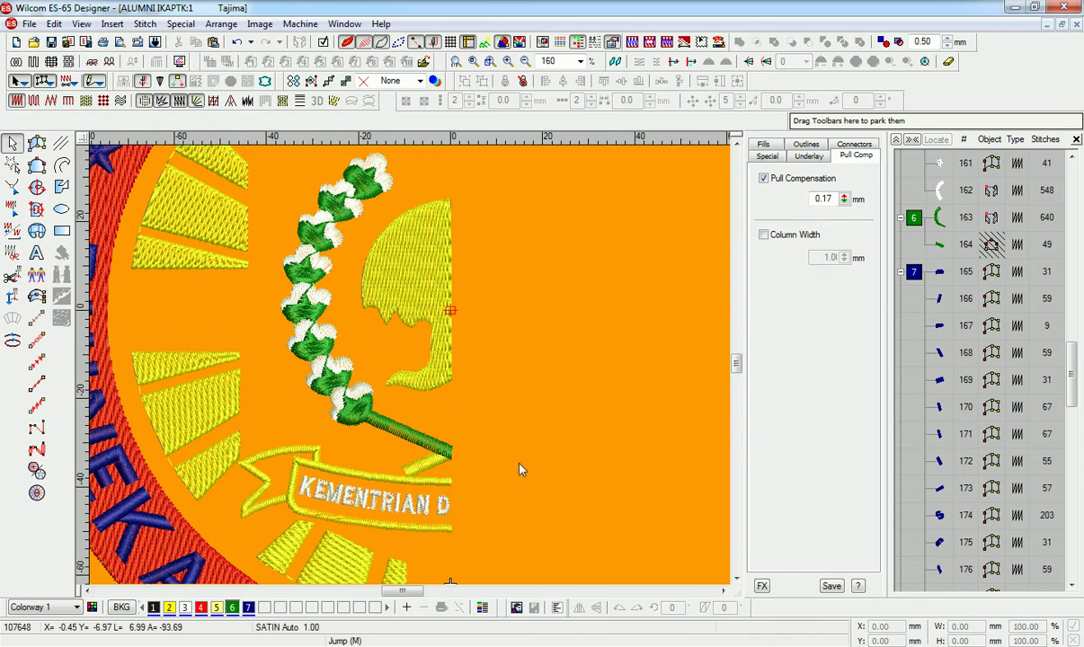
# - Try to sequence the ribbon's letter D ahead of the yellow shapes
pyautogui.press('z')
pyautogui.click(477, 284)
pyautogui.scroll(4, 1078, 347)
pyautogui.scroll(1, 939, 493)
pyautogui.click(939, 494)
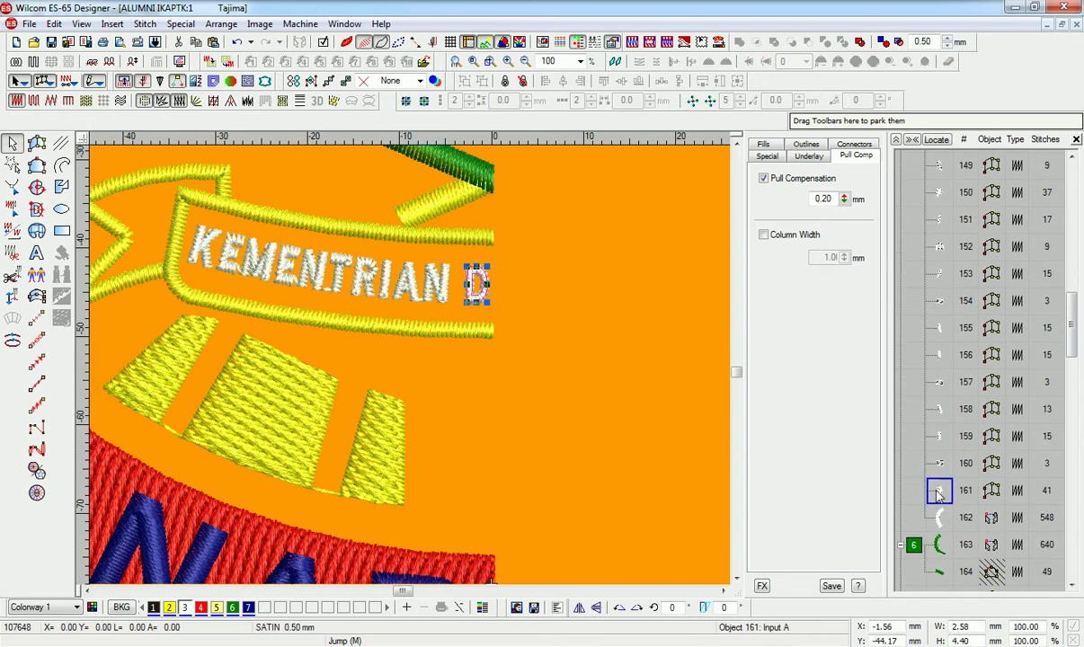
pyautogui.scroll(8, 939, 162)
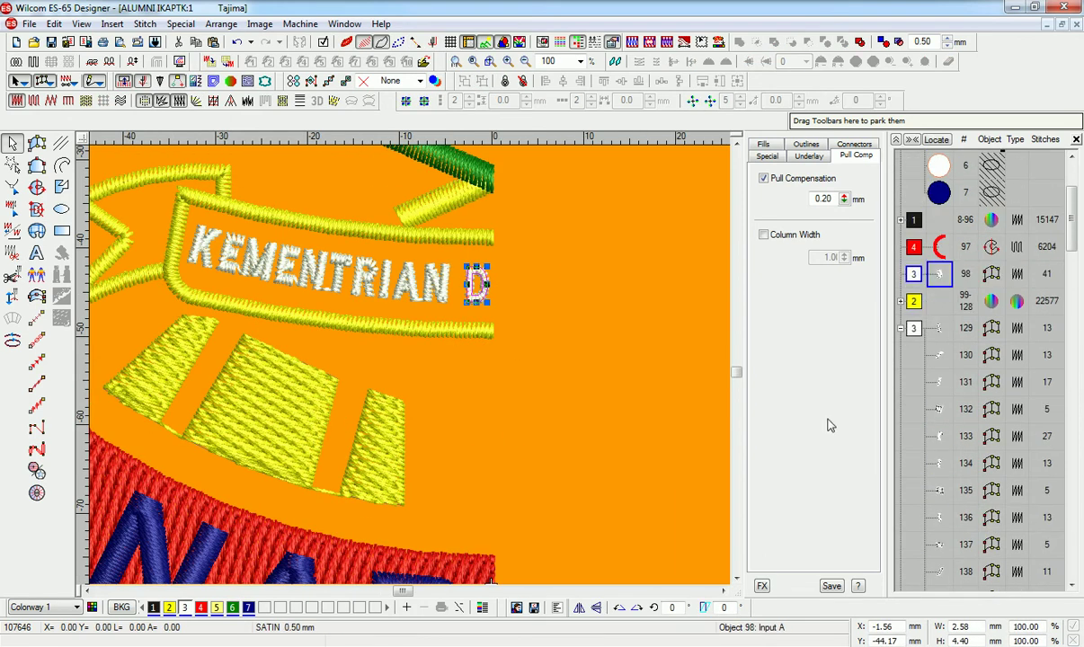
pyautogui.press('Escape')
# - Combine all letters of the ribbon's white KEMENTRIAN D lettering into one branched object
pyautogui.click(481, 283)
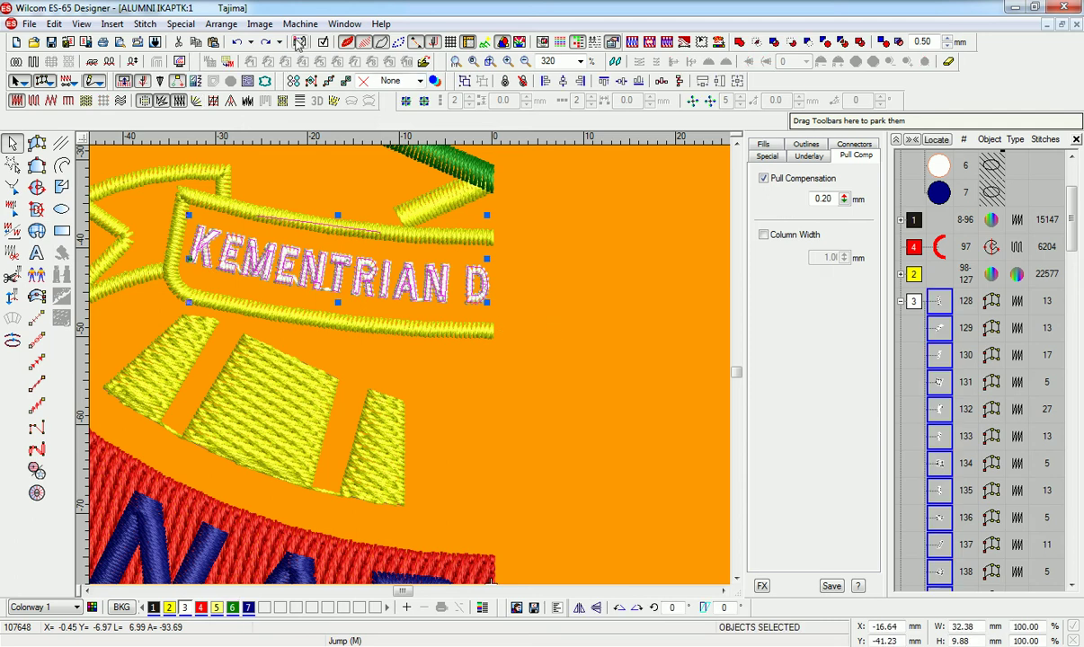
pyautogui.click(600, 301)
pyautogui.press('s')
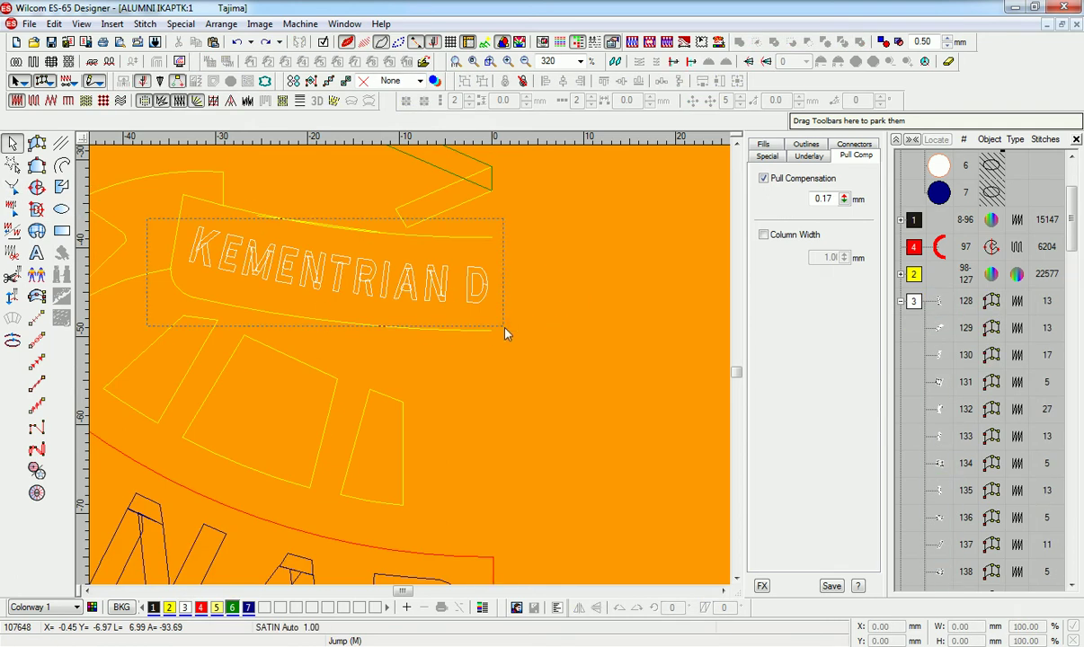
pyautogui.moveTo(505, 334); pyautogui.dragTo(506, 332)
pyautogui.press('s')
pyautogui.click(37, 209)
pyautogui.press('Return')
pyautogui.press('Return')
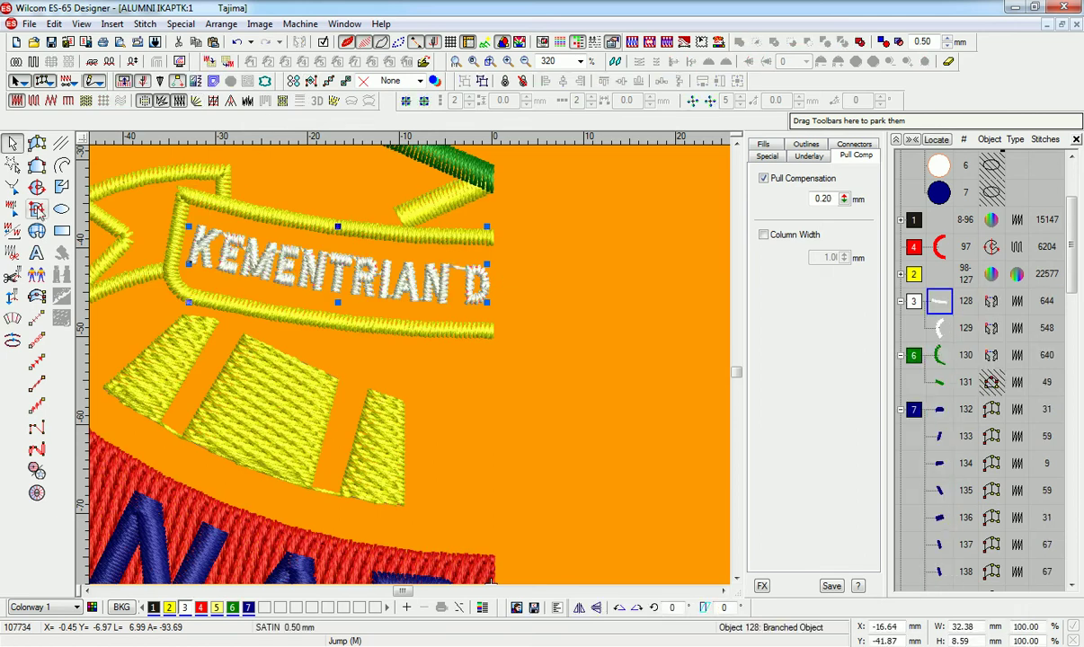
# - Reposition the entry and exit points of the branched ribbon lettering and of the branched white sprig flowers
pyautogui.press('h')
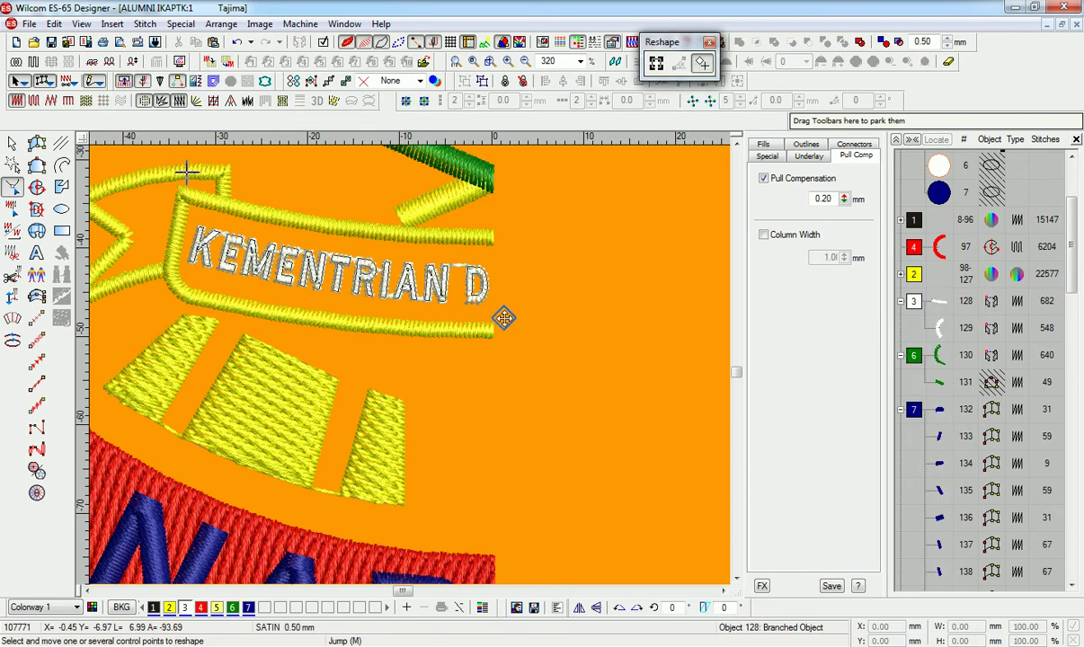
pyautogui.scroll(-3, 255, 209)
pyautogui.press('Escape')
pyautogui.click(400, 256)
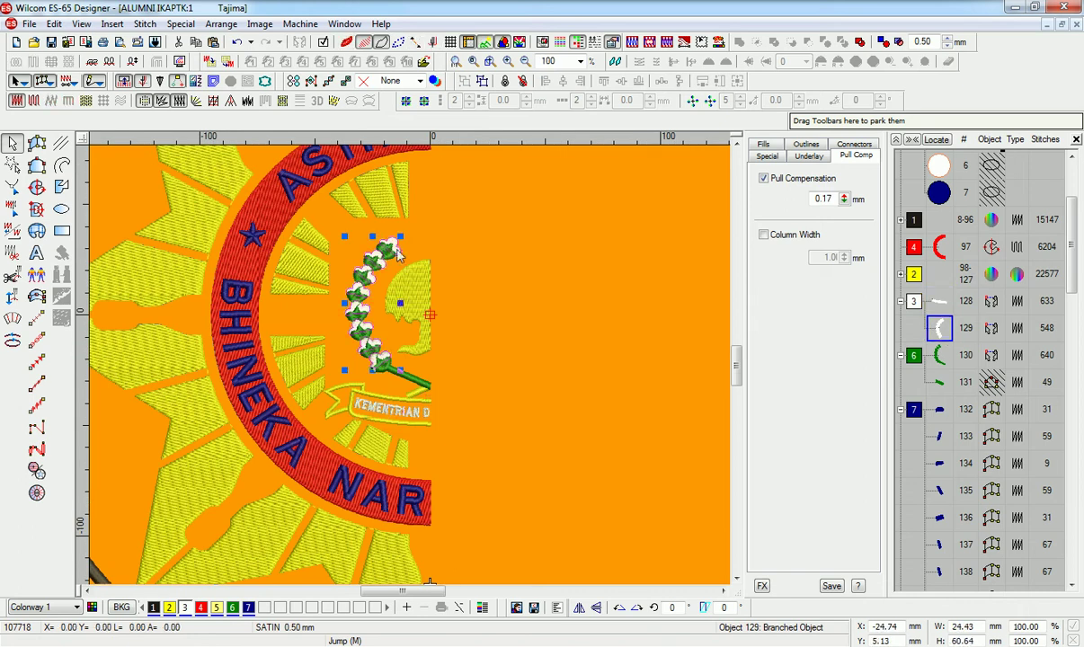
pyautogui.press('h')
pyautogui.press('Escape')
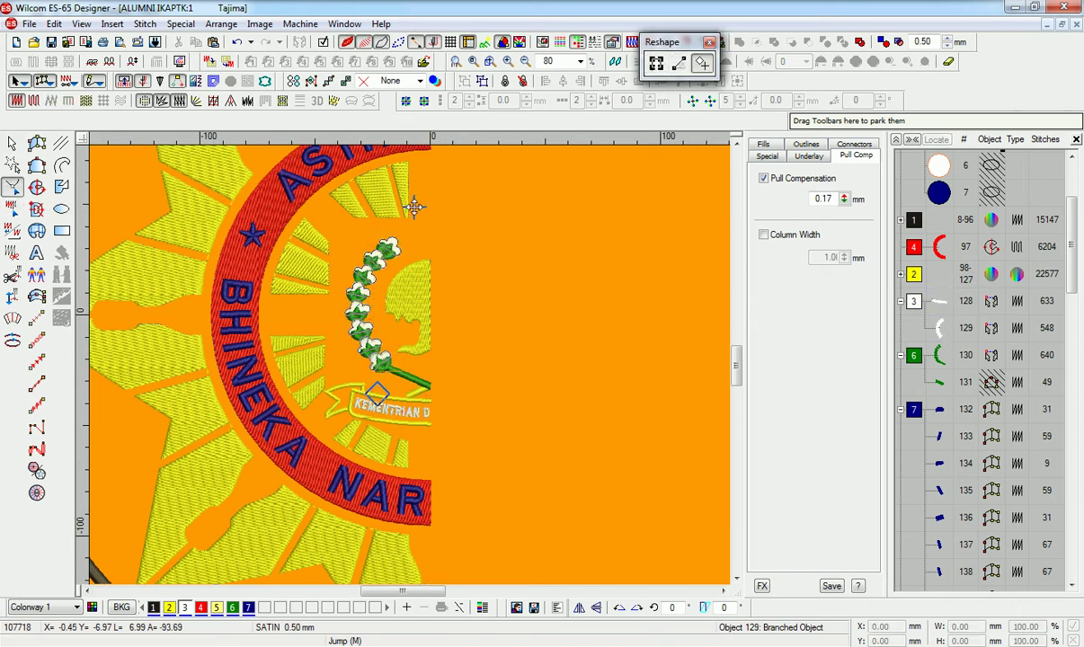
pyautogui.press('Escape')
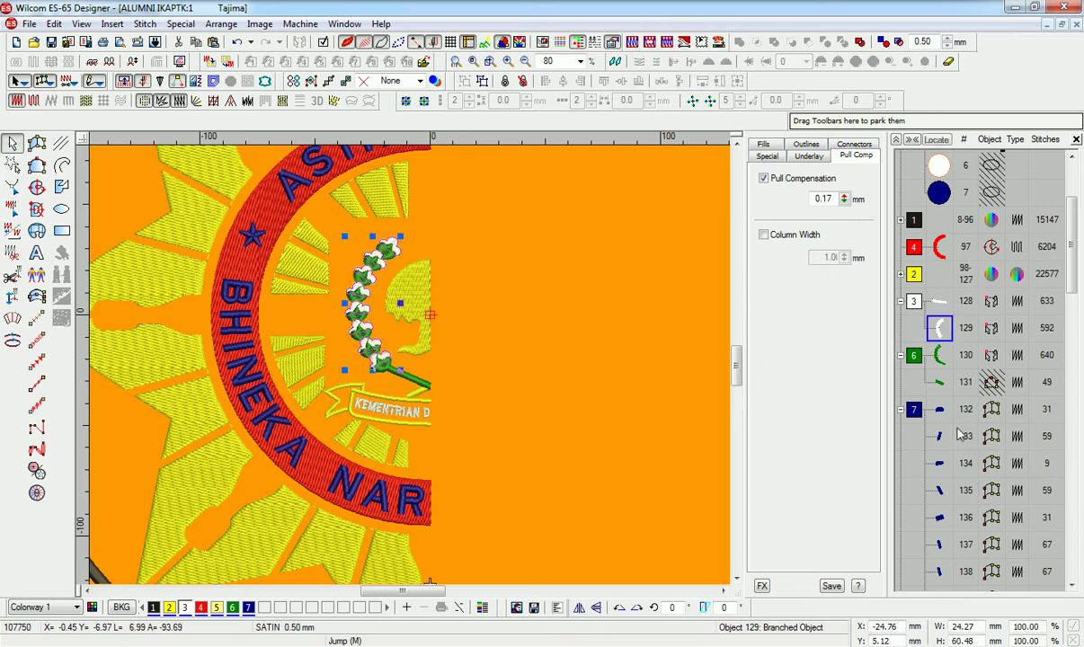
# - Sequence the red ring's lettering and star ahead of the green sprig and recolour them white, colour 3
pyautogui.click(915, 411)
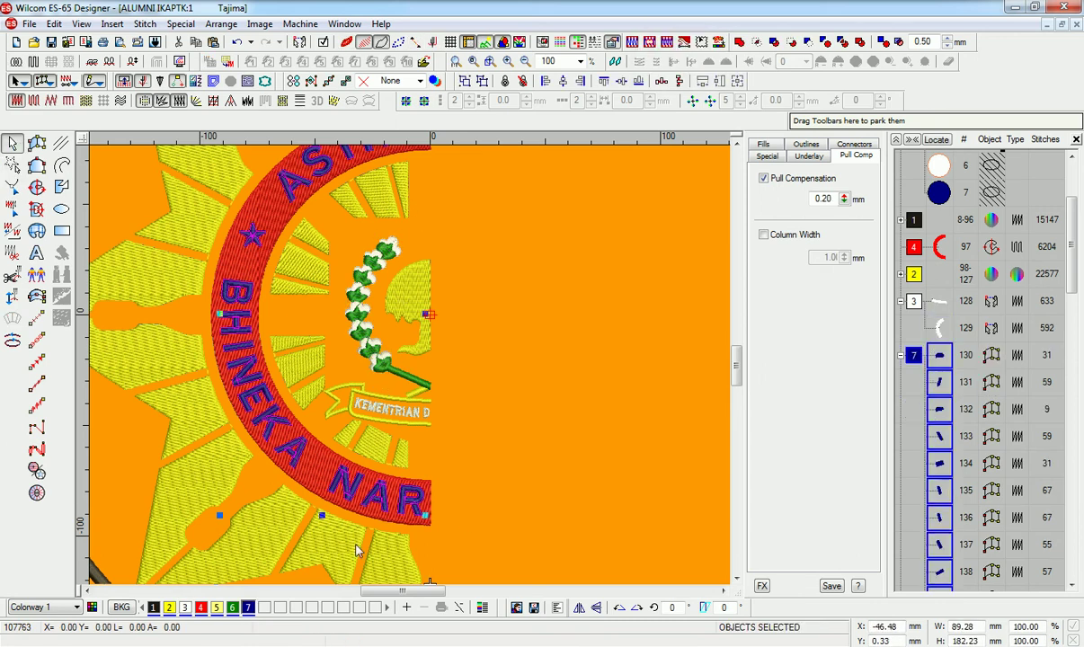
pyautogui.click(184, 607)
pyautogui.press('Escape')
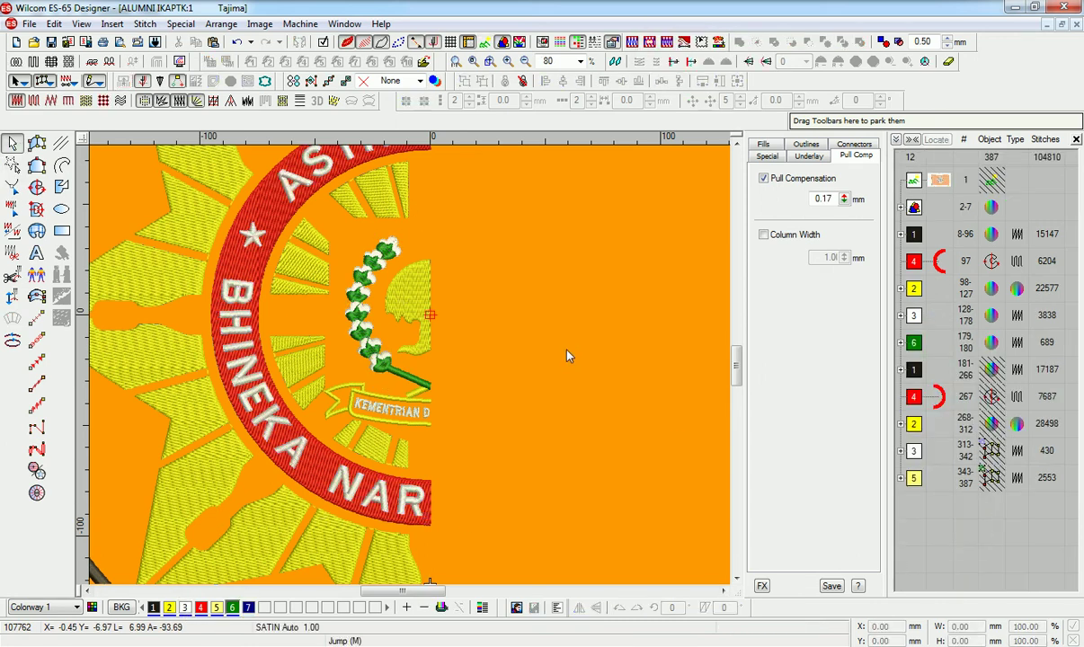
# - Group all embroidery objects of the emblem's left half and unhide all hidden objects
pyautogui.hotkey('shift', 'z')
pyautogui.hotkey('shift', 'z')
pyautogui.hotkey('shift', 'z')
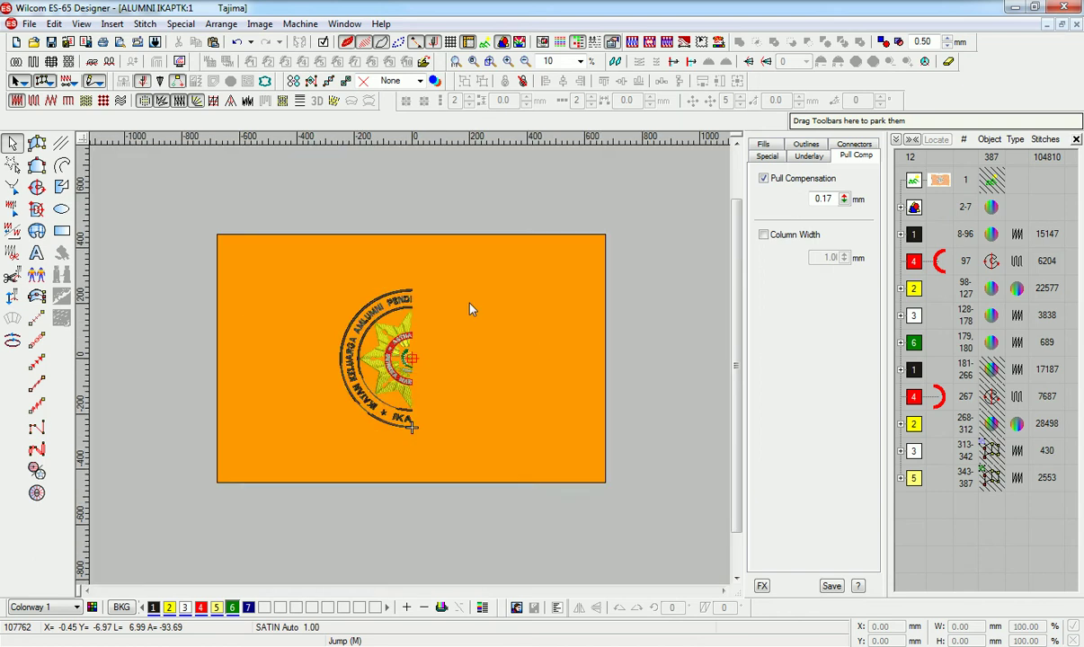
pyautogui.click(958, 259)
pyautogui.press('z')
pyautogui.press('z')
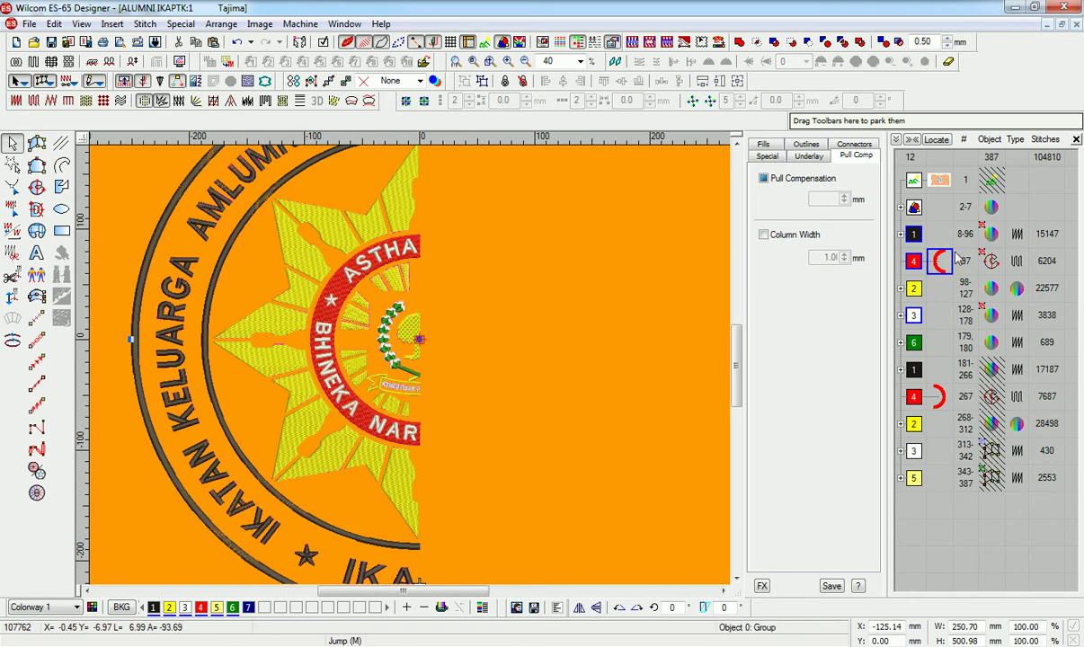
pyautogui.rightClick(913, 296)
pyautogui.click(908, 481)
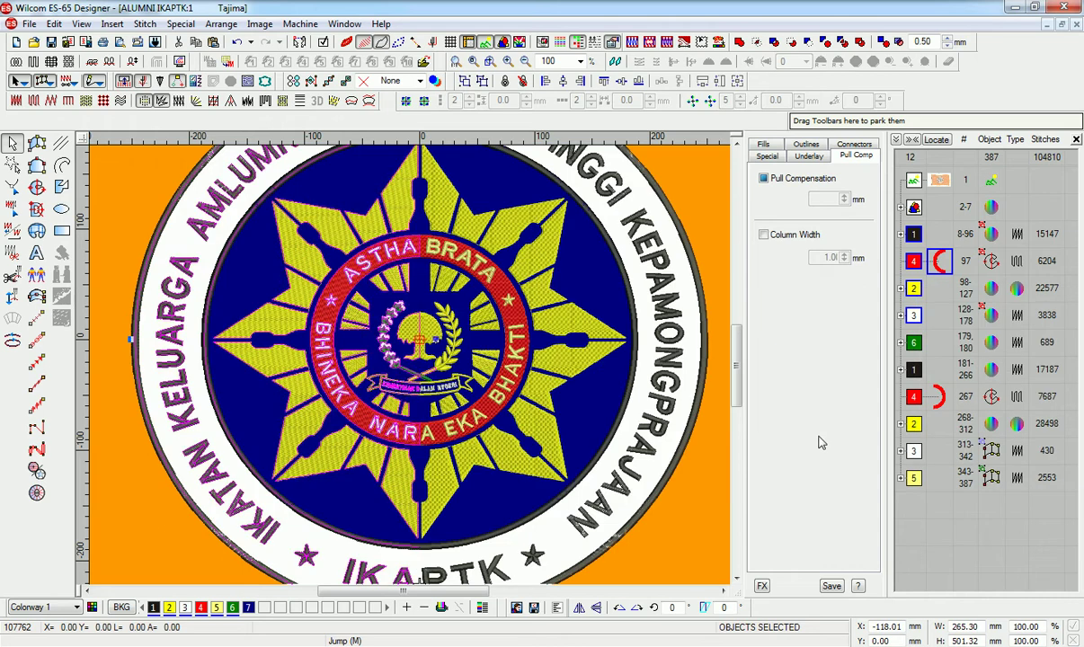
# - Hide the background shapes and the grouped left half so that only the right half is shown
pyautogui.press('Escape')
pyautogui.hotkey('shift', 'z')
pyautogui.click(926, 207)
pyautogui.rightClick(926, 207)
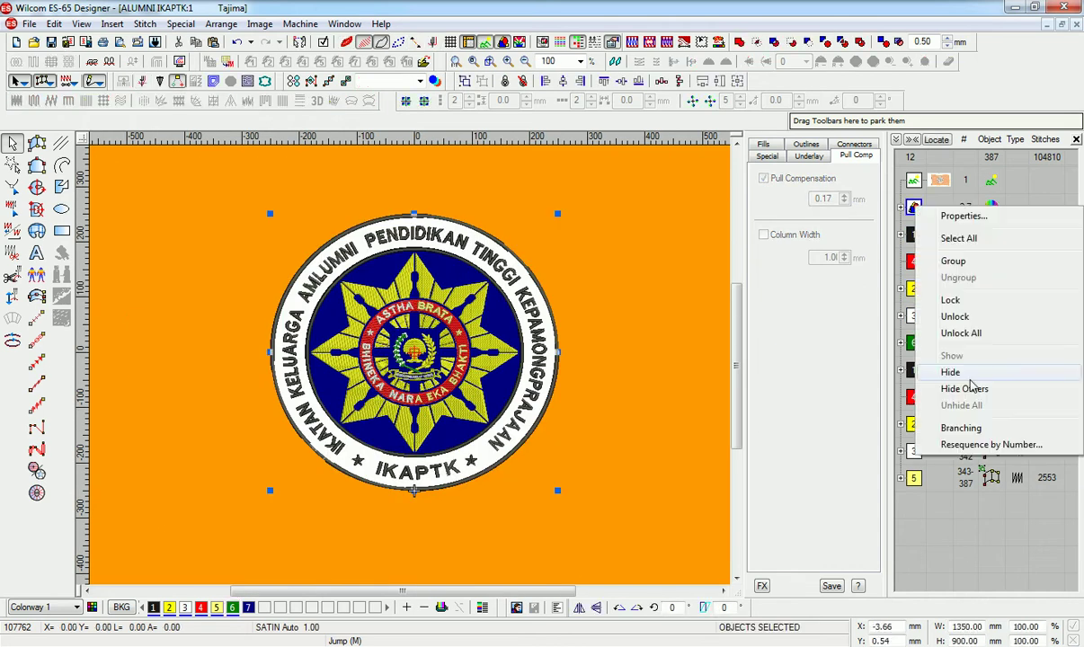
pyautogui.click(914, 364)
pyautogui.press('z')
pyautogui.rightClick(944, 260)
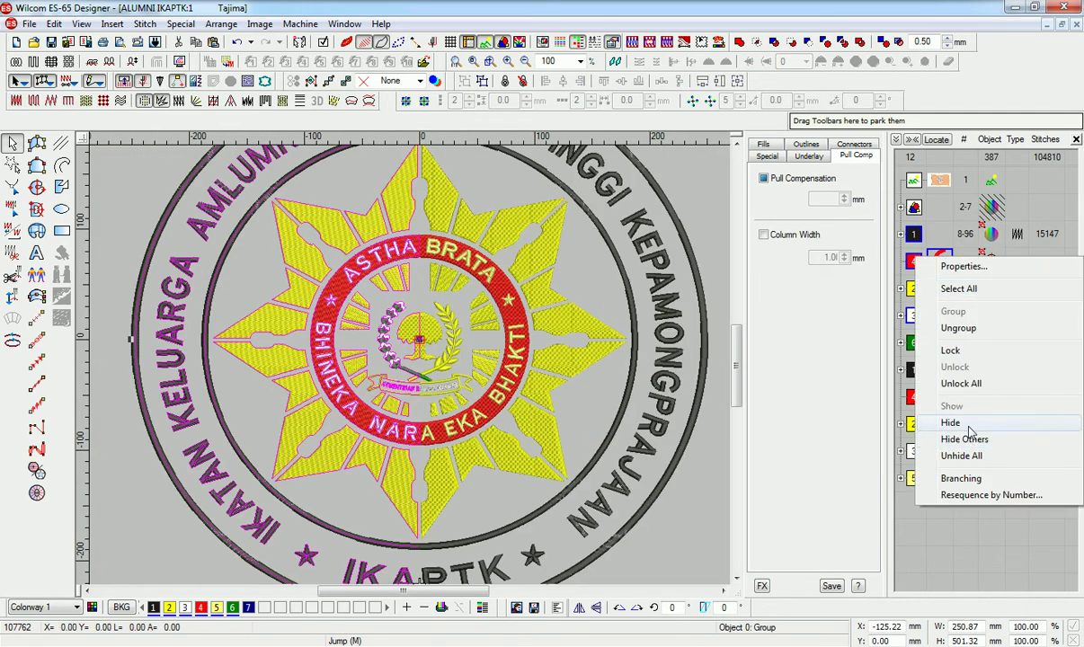
pyautogui.click(913, 413)
pyautogui.hotkey('shift', 'z')
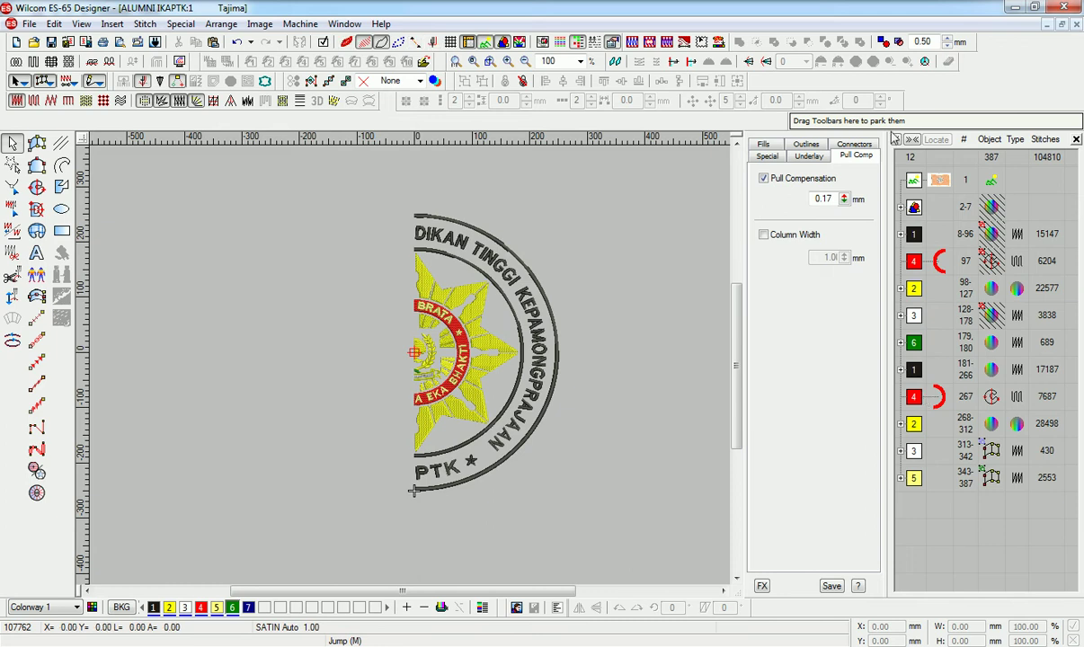
# - Examine the colour groups in the stitching sequence, including the black objects of both emblem halves
pyautogui.click(901, 206)
pyautogui.click(900, 207)
pyautogui.click(900, 289)
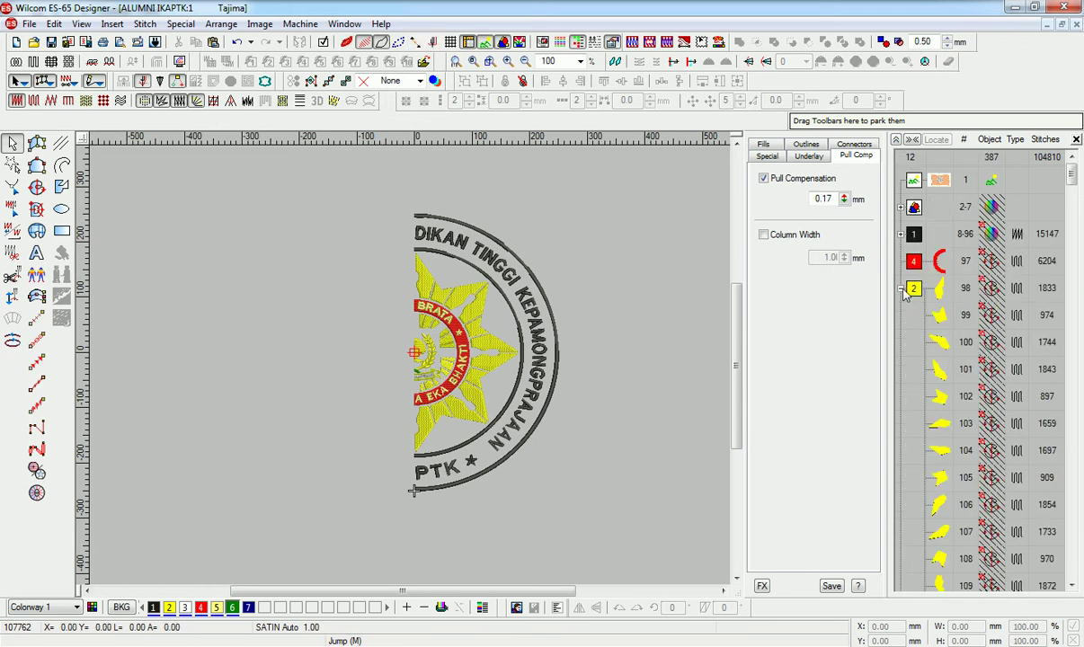
pyautogui.click(901, 289)
pyautogui.click(901, 316)
pyautogui.click(901, 343)
pyautogui.press('z')
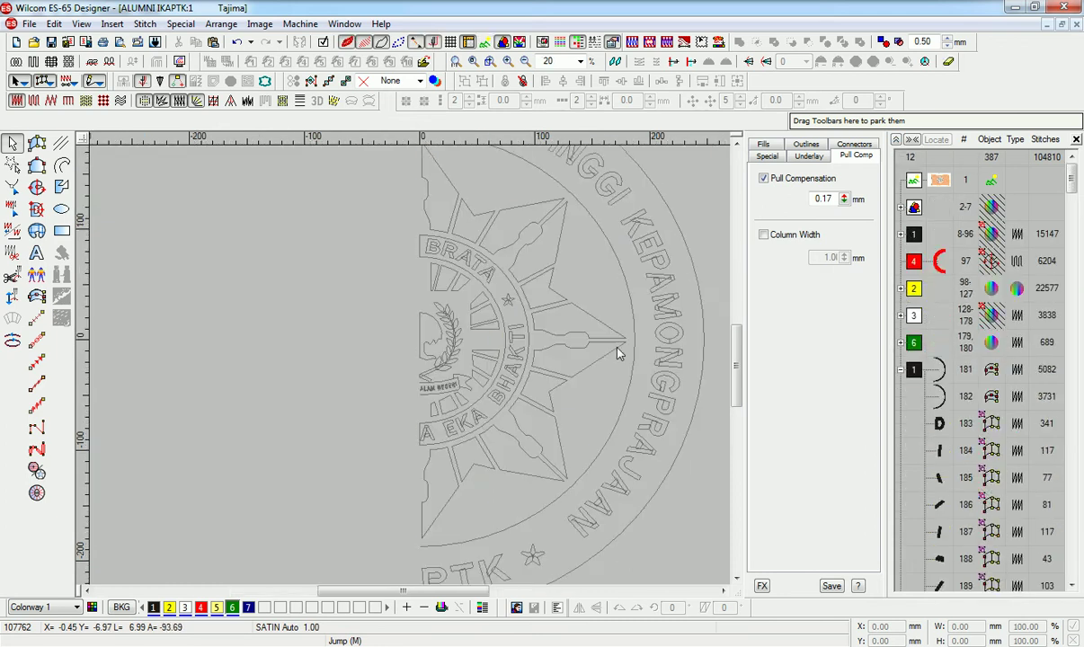
pyautogui.hotkey('shift', 'z')
pyautogui.click(939, 366)
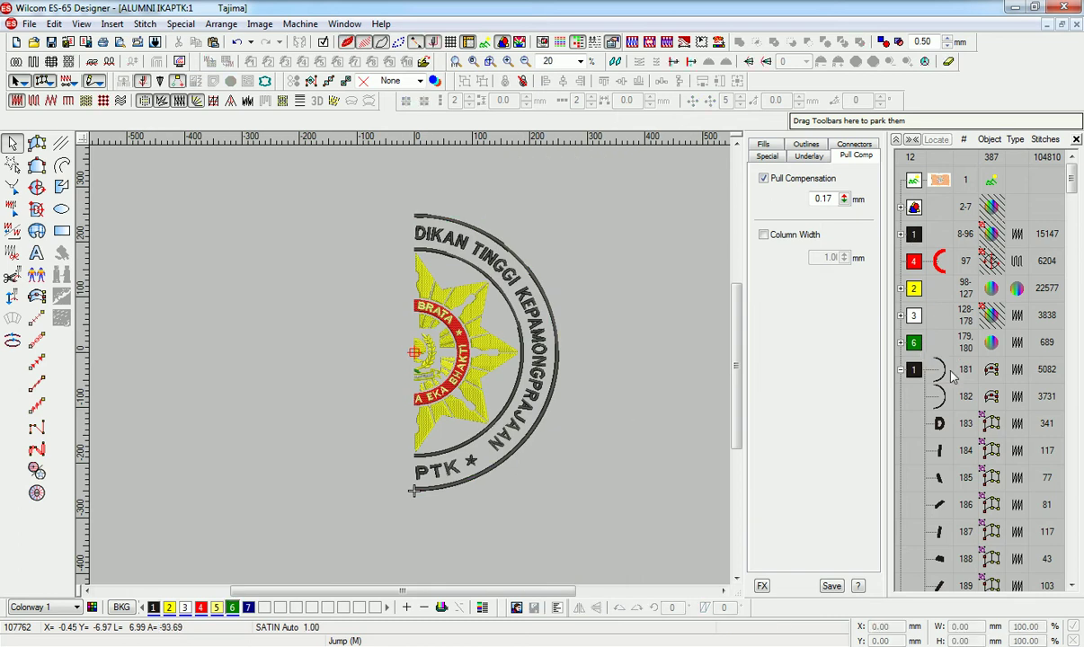
pyautogui.click(901, 234)
pyautogui.scroll(-20, 935, 360)
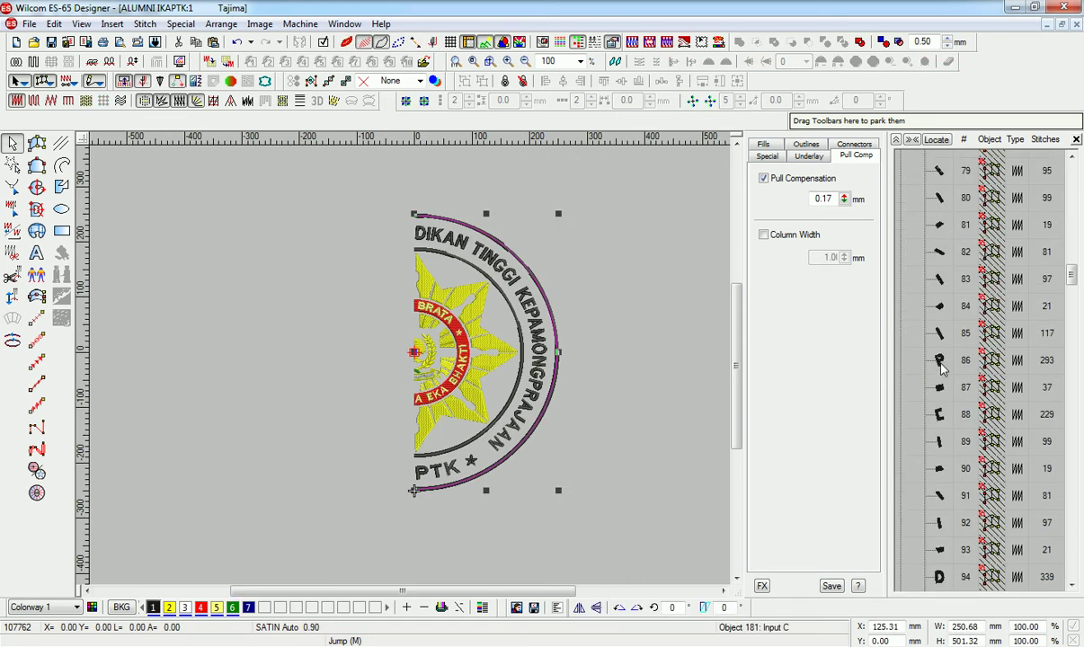
pyautogui.keyDown('shift'); pyautogui.click(948, 284); pyautogui.keyUp('shift')
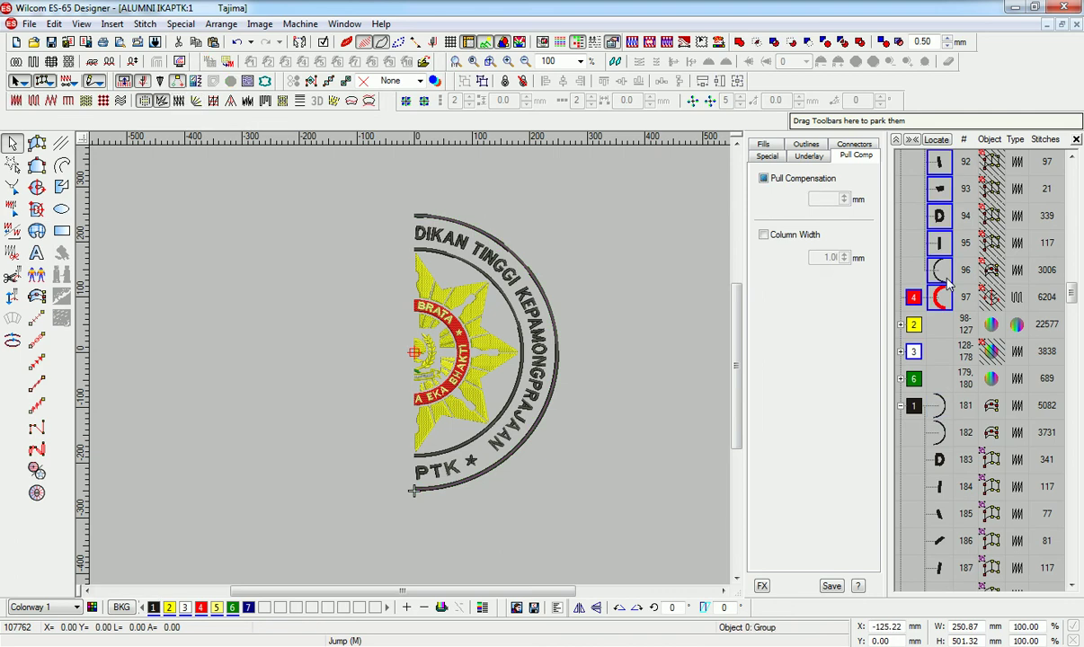
pyautogui.click(554, 410)
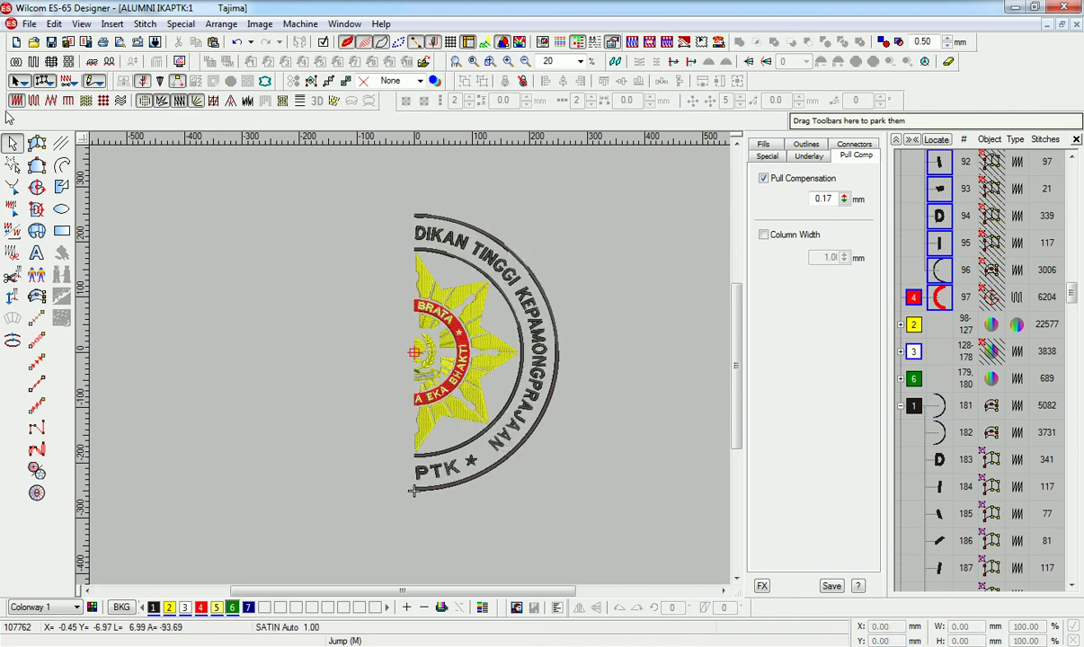
# - Place the entry point of the right half's outer black arc at its lower end and the exit point at its upper end
pyautogui.click(547, 297)
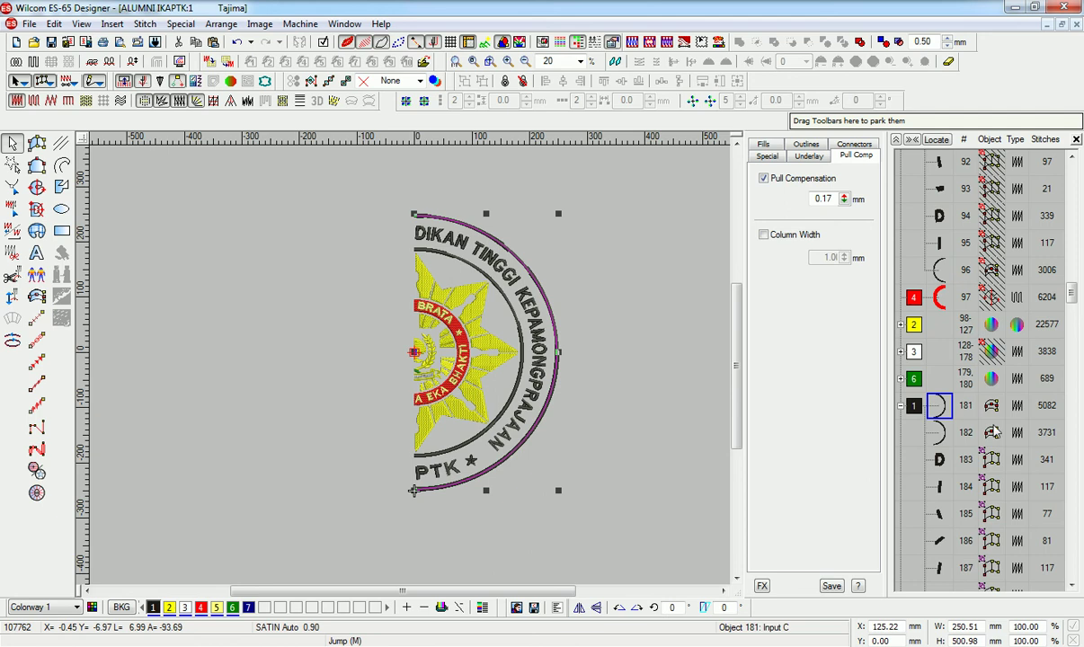
pyautogui.click(13, 187)
pyautogui.moveTo(393, 509); pyautogui.dragTo(393, 504)
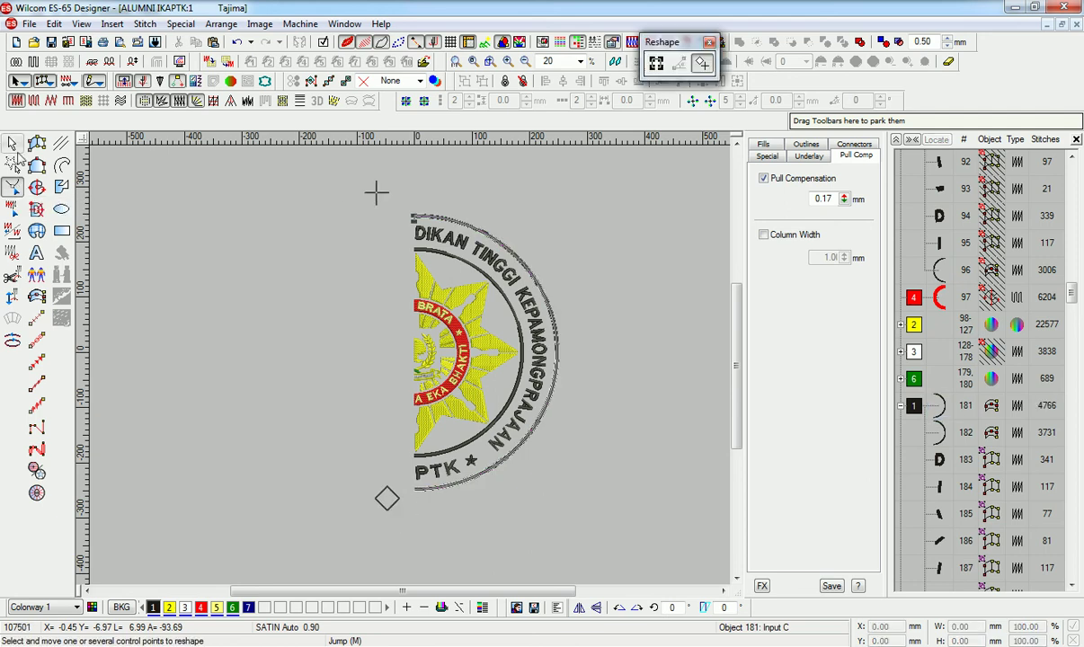
pyautogui.press('Escape')
# - Sequence the right half's inner black arc after the black lettering, with its entry point at the upper end and exit point at the lower end
pyautogui.click(938, 436)
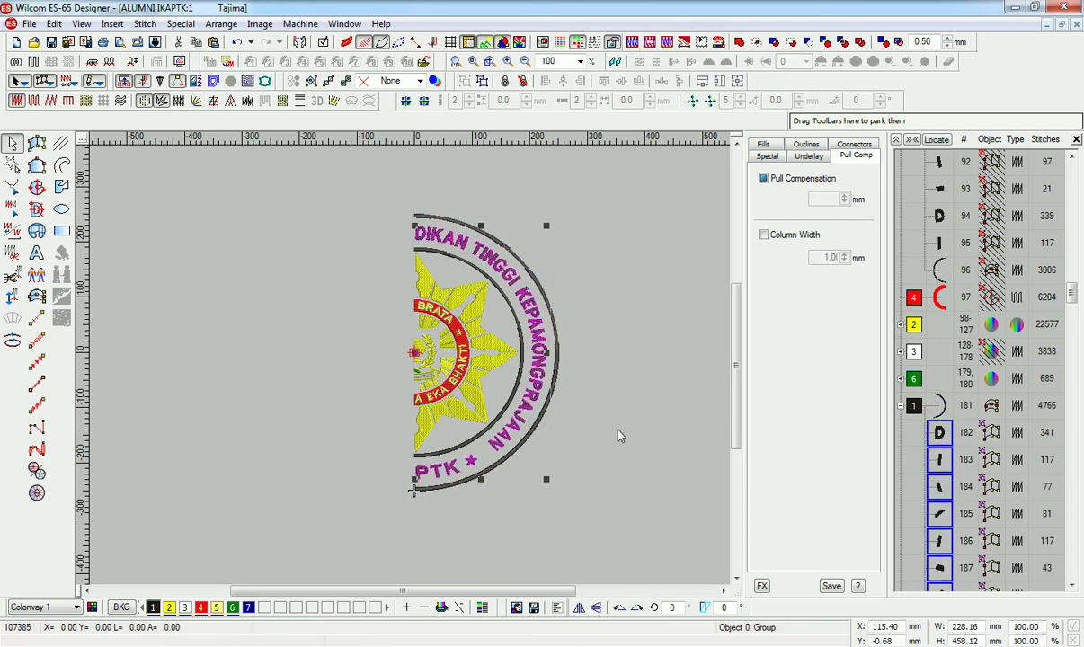
pyautogui.press('Delete')
pyautogui.scroll(-20, 958, 418)
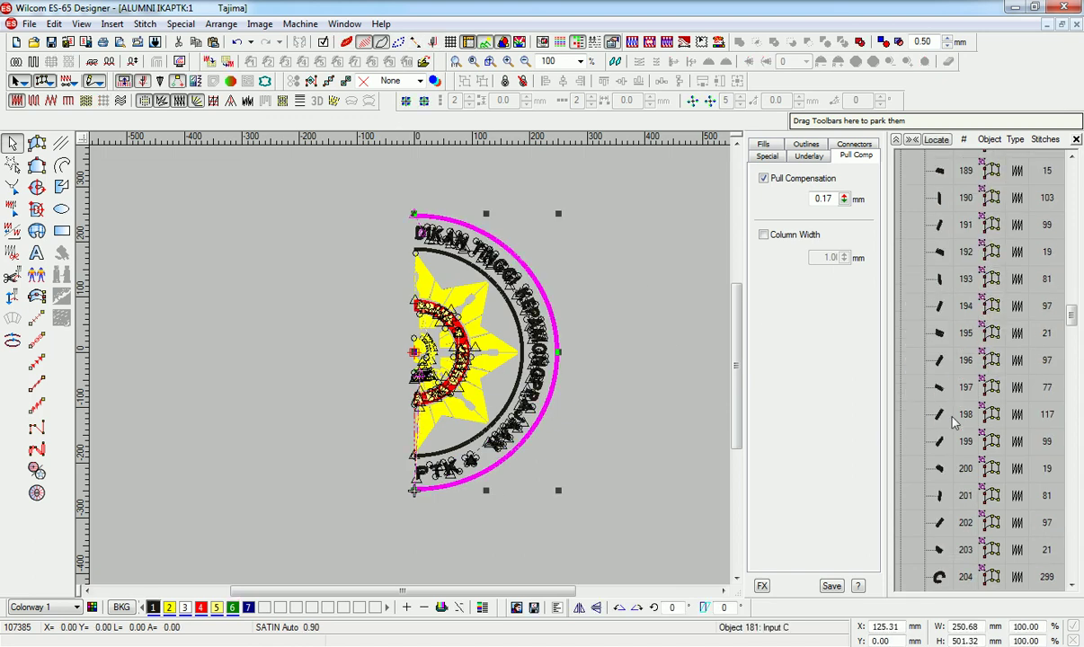
pyautogui.click(940, 244)
pyautogui.click(939, 268)
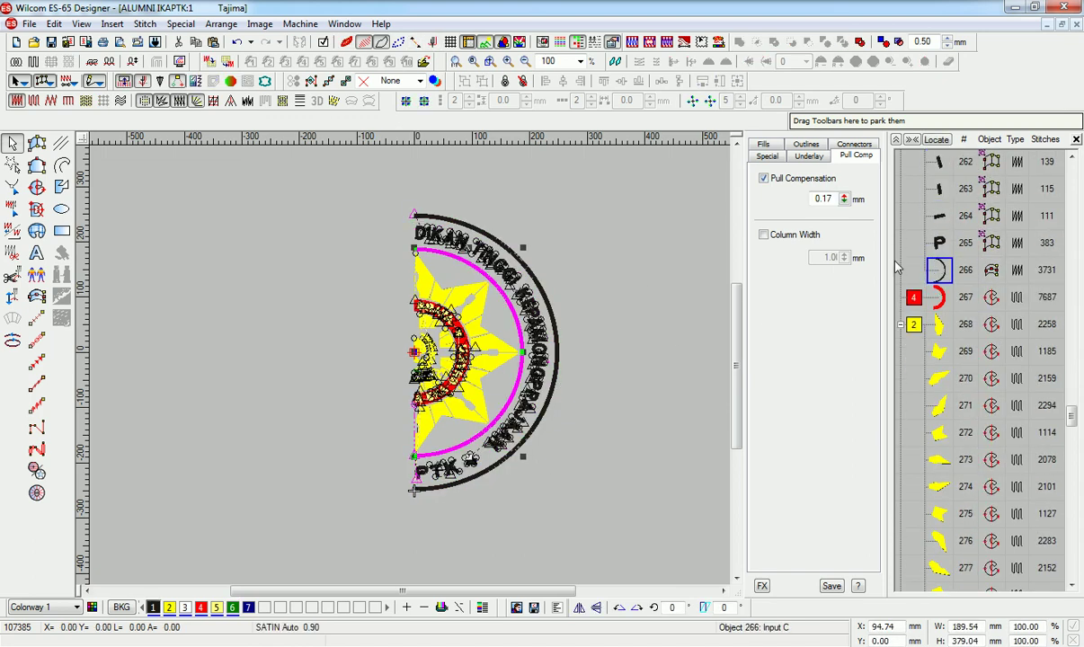
pyautogui.click(12, 187)
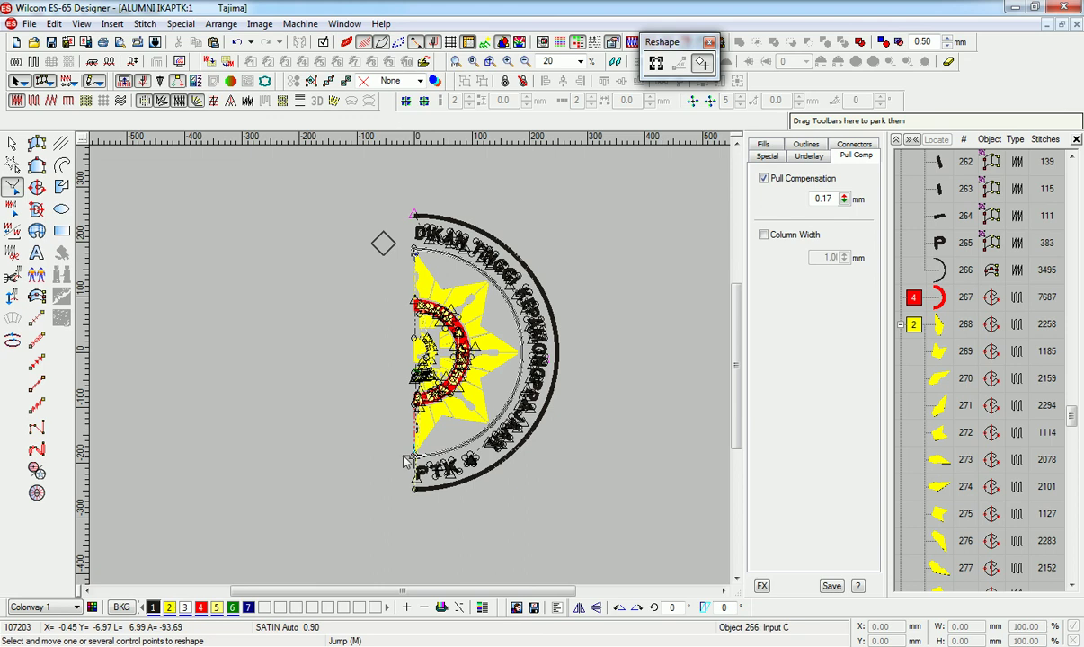
pyautogui.click(18, 141)
# - Bring the whole flag design and its reference artwork back into view on a white background colour
pyautogui.scroll(4, 702, 332)
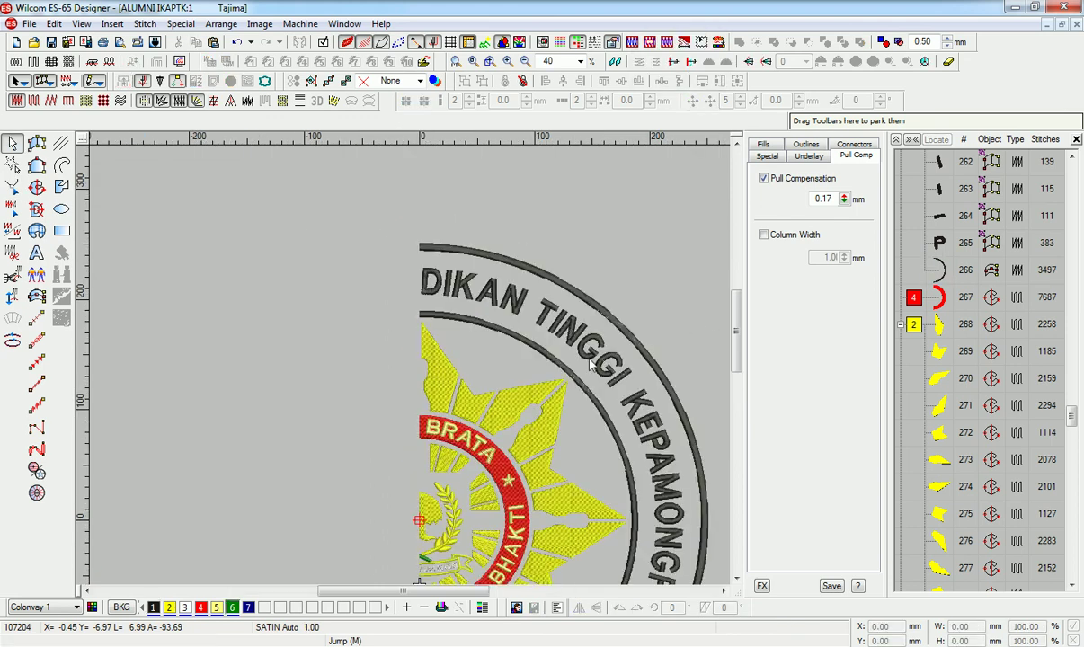
pyautogui.scroll(-2, 559, 329)
pyautogui.click(938, 323)
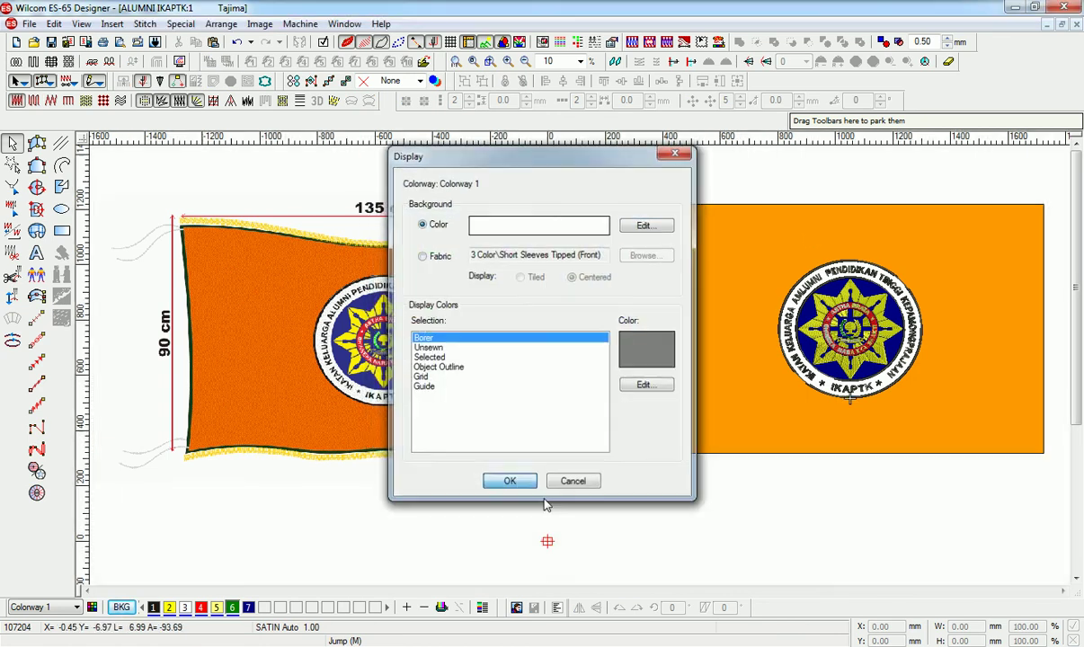
pyautogui.click(510, 481)
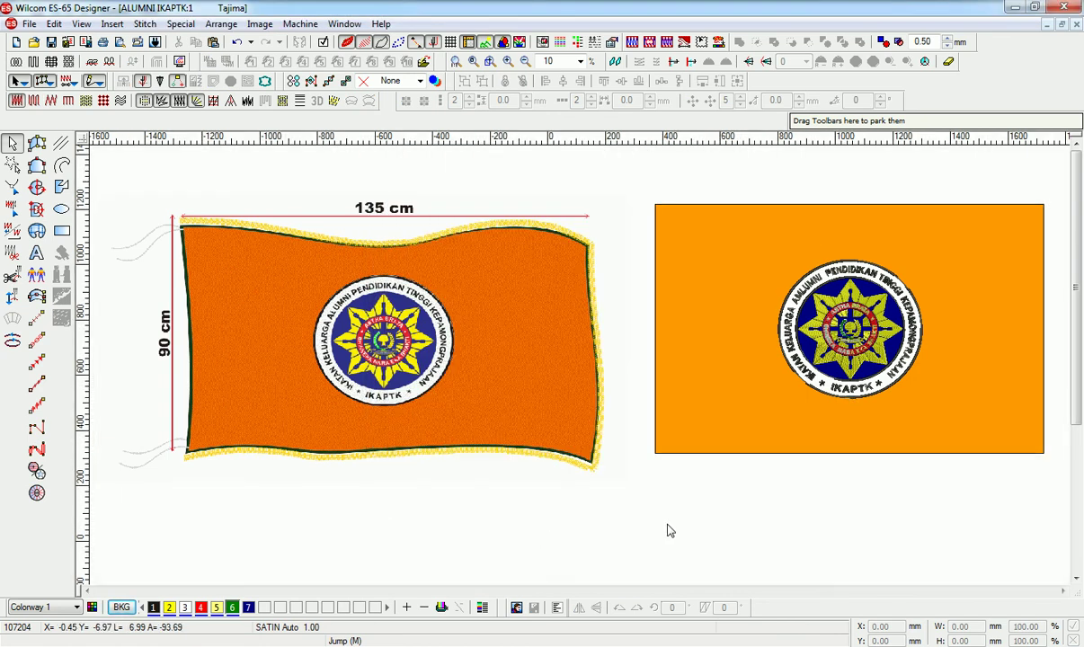